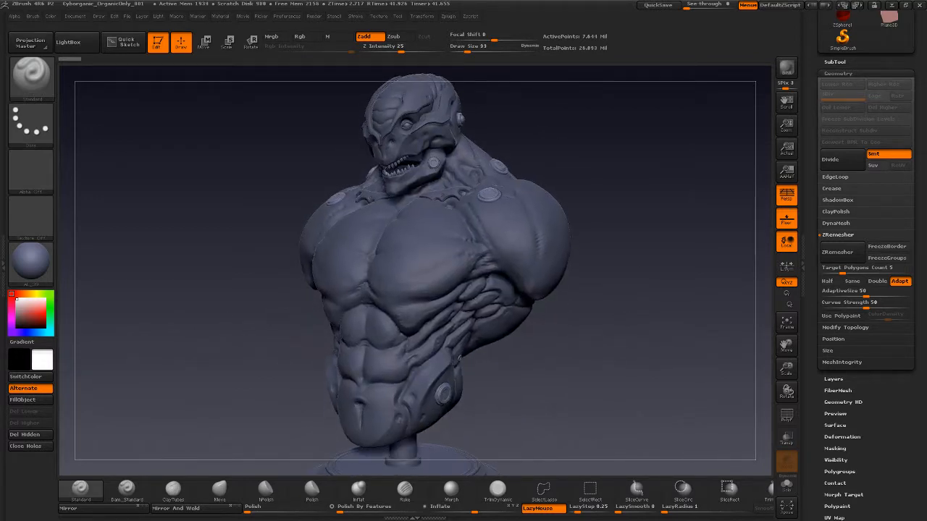
# Append a ZSphere to the cyborg bust as a new subtool.
pyautogui.moveTo(816, 104); pyautogui.dragTo(830, 122)
pyautogui.click(835, 188)
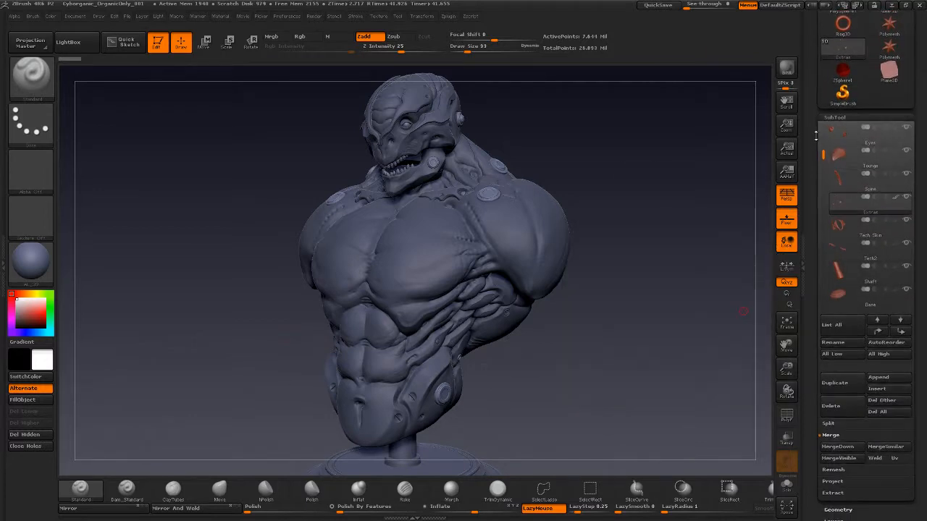
pyautogui.moveTo(824, 165)
pyautogui.mouseDown()
pyautogui.moveTo(823, 209)
pyautogui.moveTo(824, 181)
pyautogui.mouseUp()
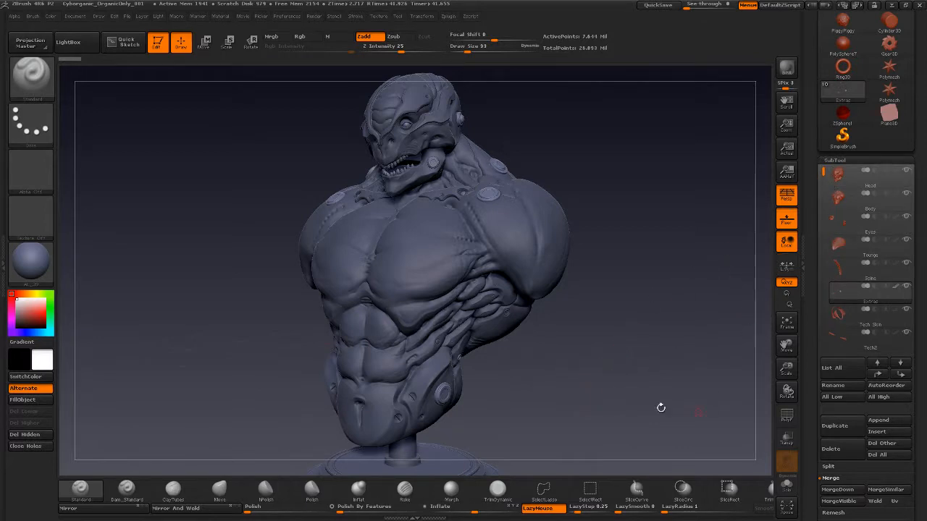
pyautogui.moveTo(554, 387); pyautogui.dragTo(520, 366)
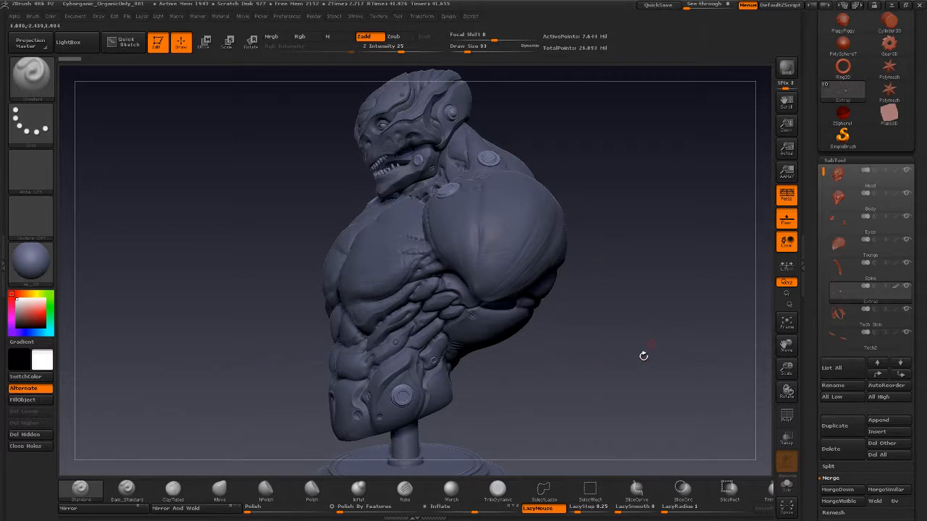
pyautogui.moveTo(643, 356); pyautogui.dragTo(574, 208)
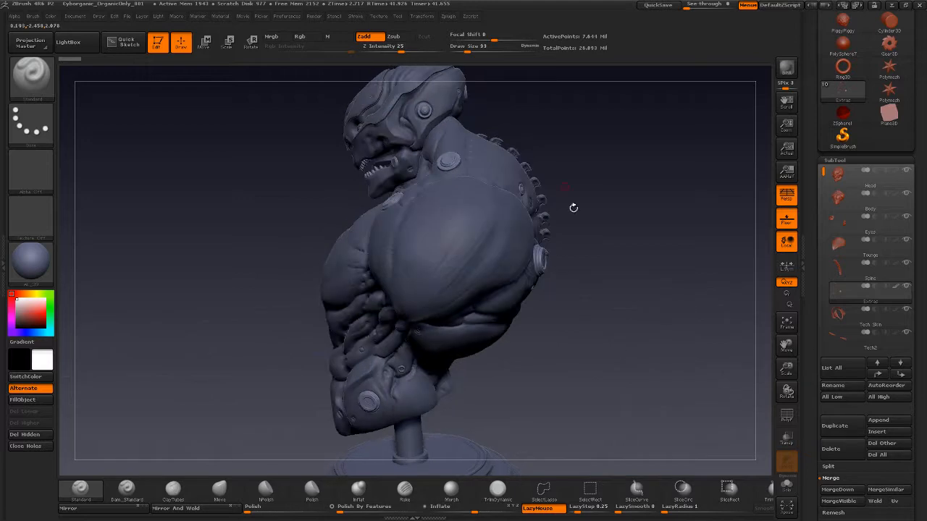
pyautogui.moveTo(633, 338); pyautogui.dragTo(855, 281)
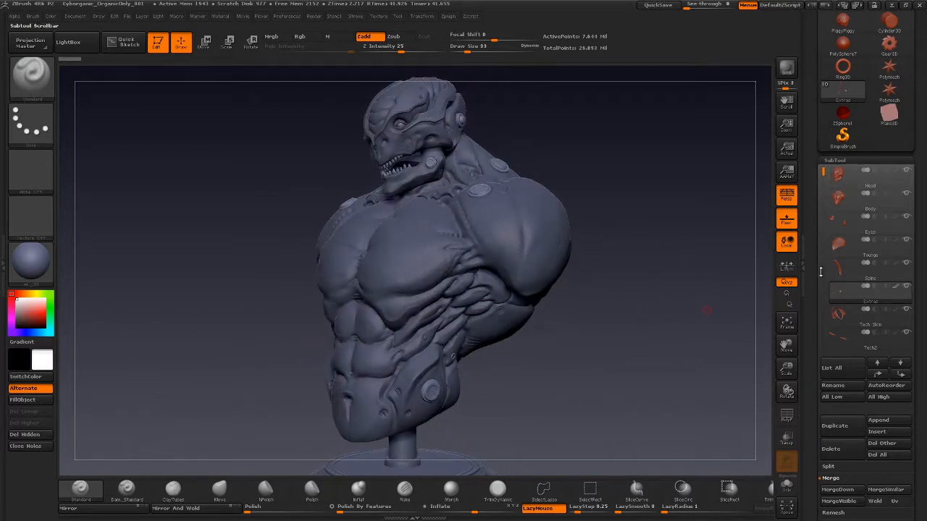
pyautogui.click(887, 422)
pyautogui.click(890, 422)
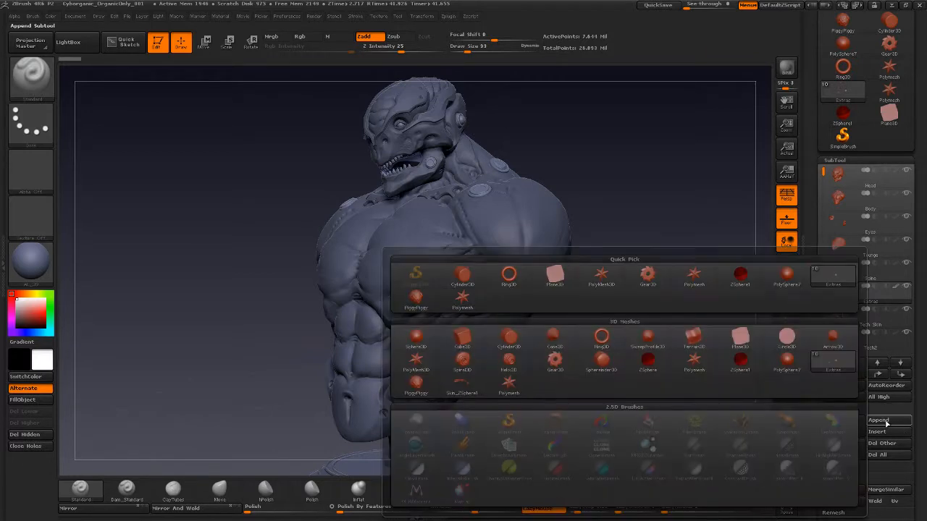
pyautogui.click(662, 363)
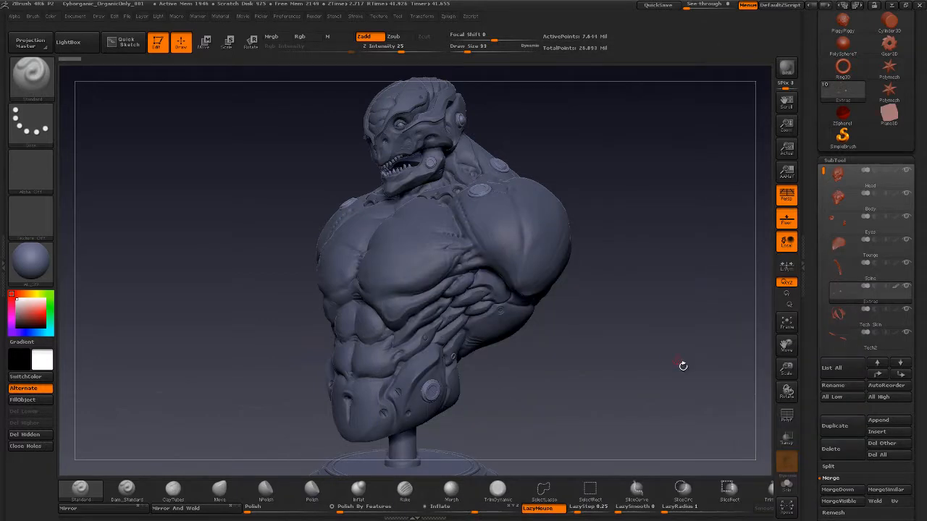
# Make the ZSphere the active subtool and move it out of the torso into the empty space beside the bust's base.
pyautogui.moveTo(823, 171); pyautogui.dragTo(825, 265)
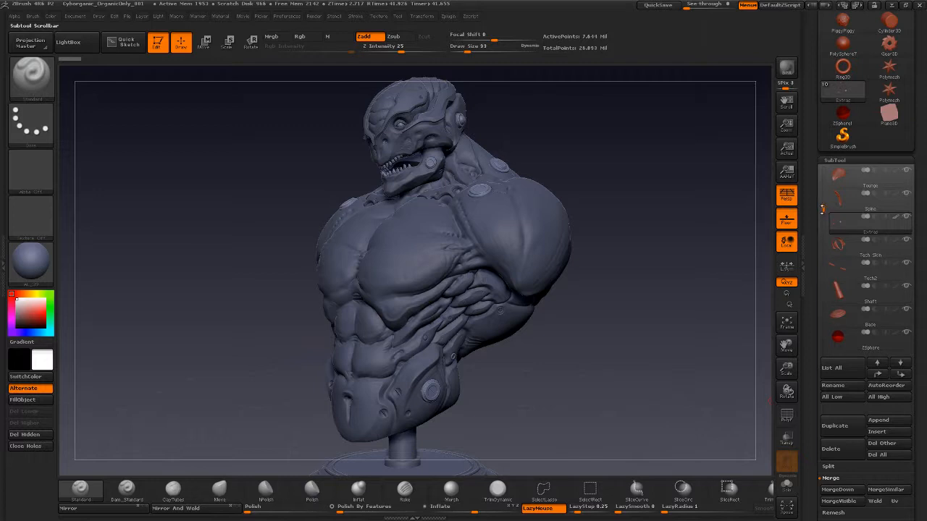
pyautogui.moveTo(822, 209); pyautogui.dragTo(823, 239)
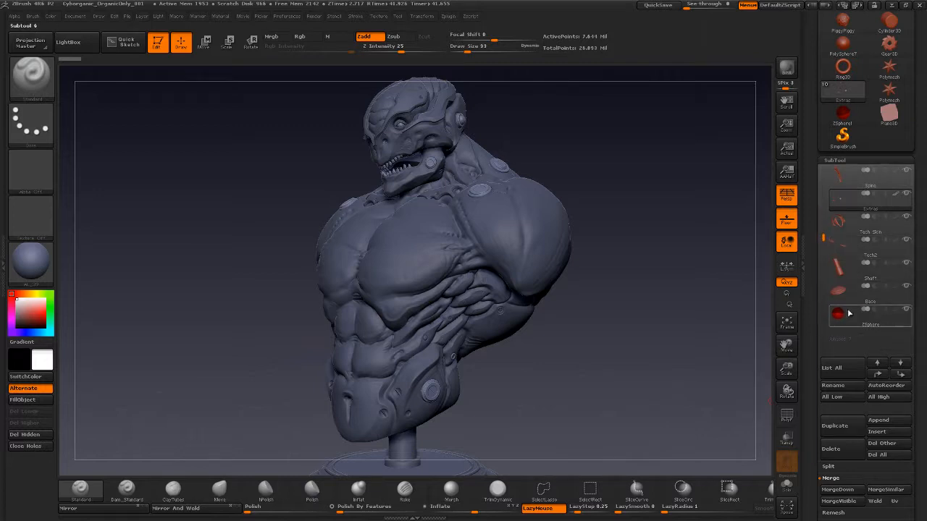
pyautogui.click(848, 313)
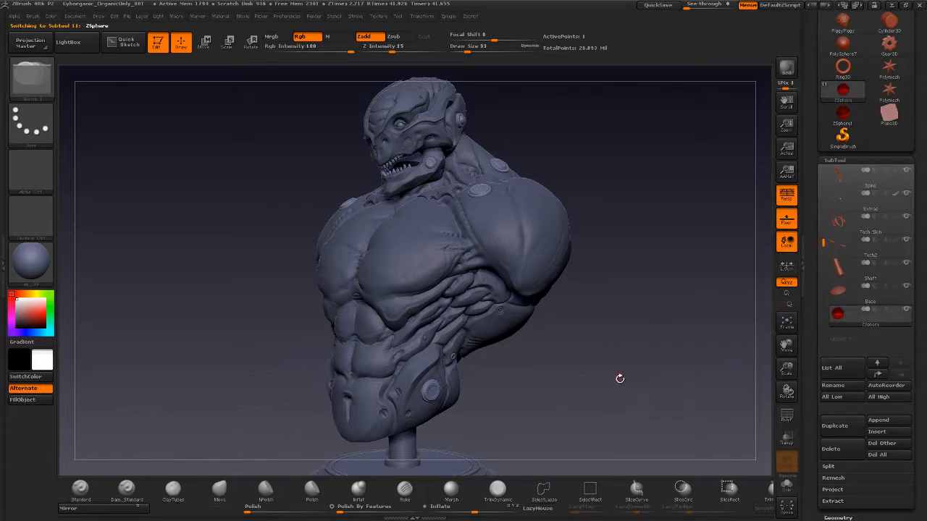
pyautogui.keyDown('alt'); pyautogui.moveTo(620, 378); pyautogui.dragTo(575, 370); pyautogui.keyUp('alt')
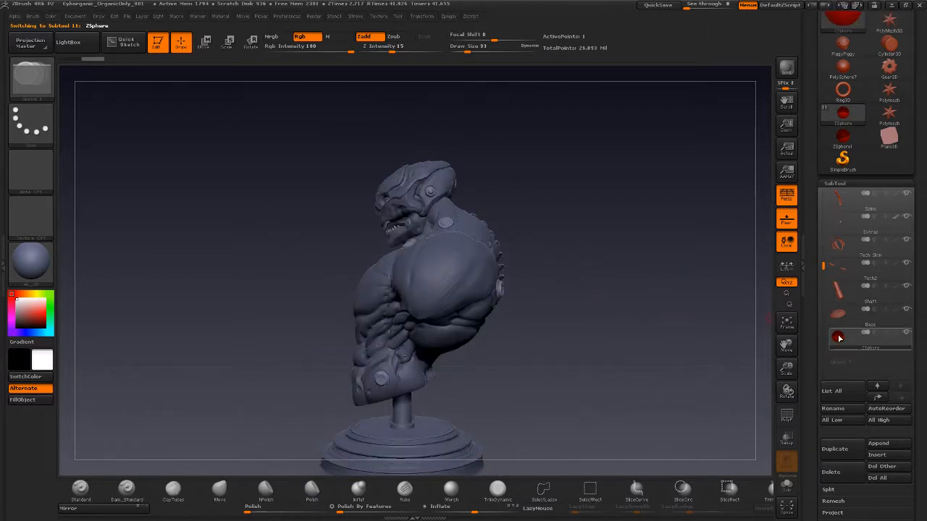
pyautogui.click(207, 44)
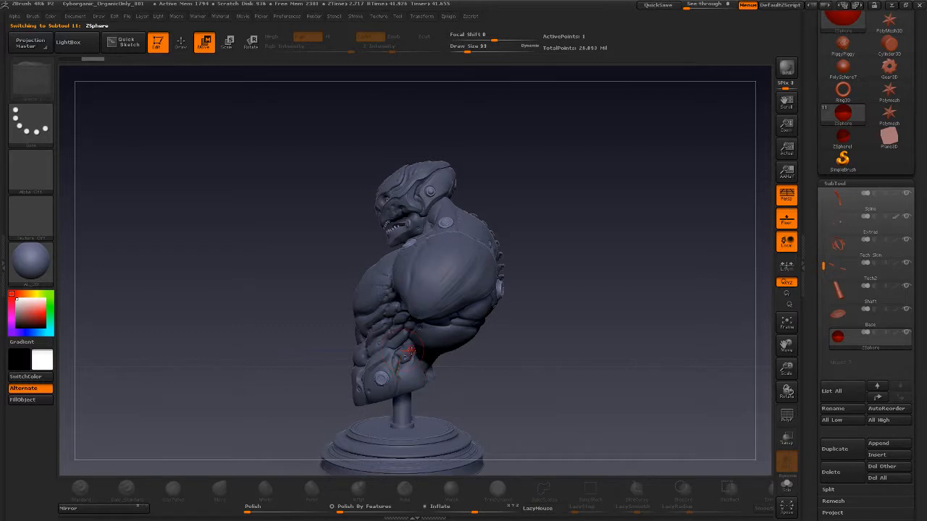
pyautogui.press('s')
pyautogui.moveTo(411, 351)
pyautogui.mouseDown()
pyautogui.moveTo(453, 351)
pyautogui.moveTo(511, 373)
pyautogui.moveTo(503, 425)
pyautogui.mouseUp()
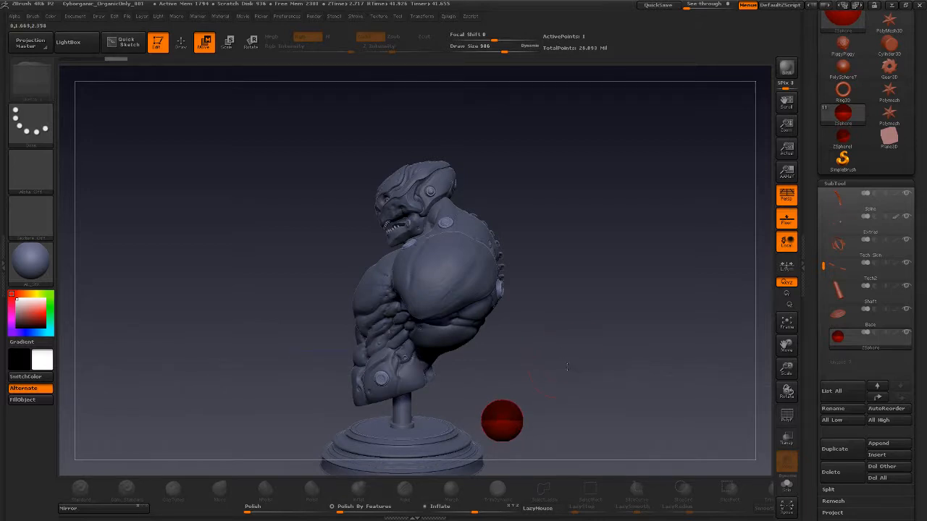
pyautogui.moveTo(559, 359); pyautogui.dragTo(612, 345)
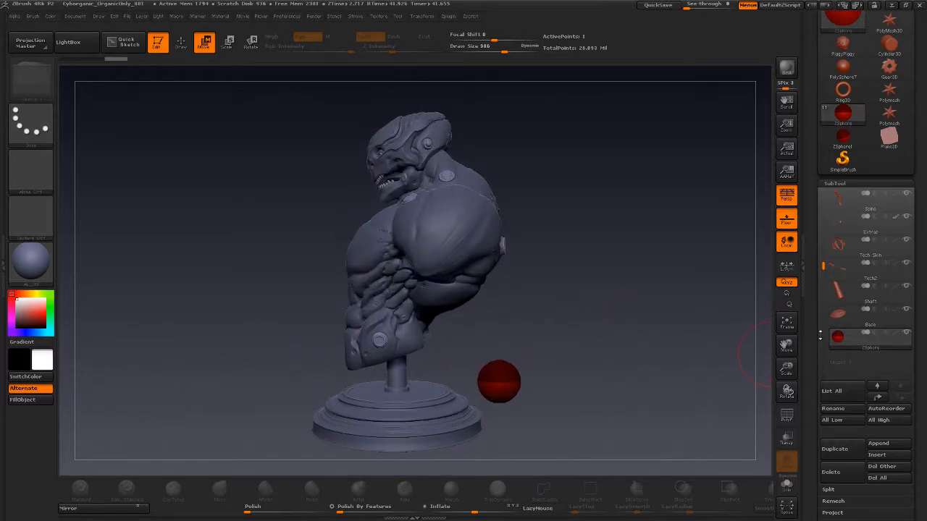
# Turn on Edit Topology for the ZSphere.
pyautogui.moveTo(814, 378); pyautogui.dragTo(811, 270)
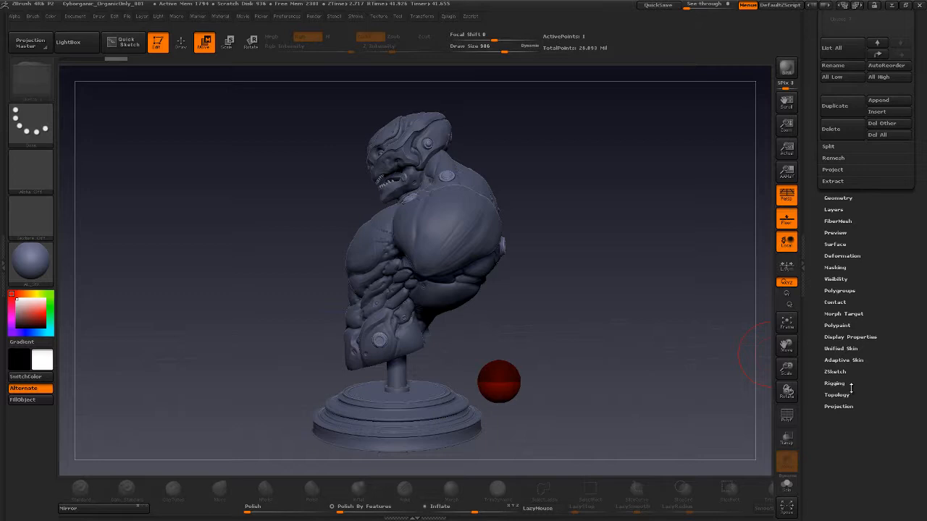
pyautogui.click(840, 396)
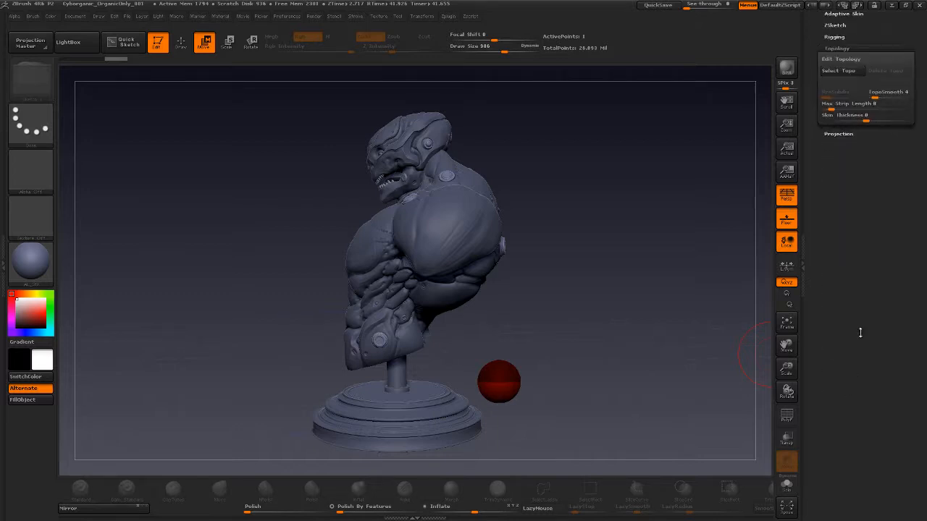
pyautogui.moveTo(854, 174); pyautogui.dragTo(856, 262)
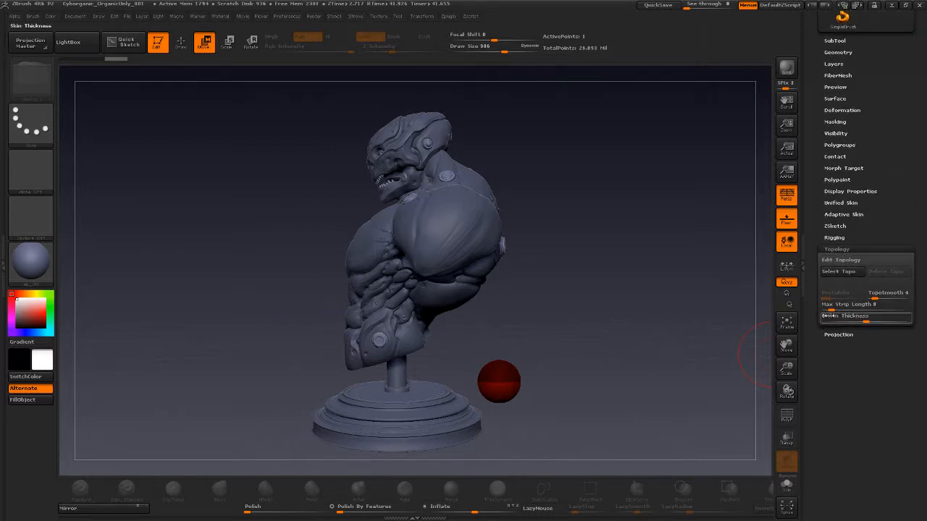
pyautogui.click(826, 261)
# Turn perspective distortion back on, and switch from Move to Draw mode with a smaller draw size.
pyautogui.moveTo(533, 321); pyautogui.dragTo(459, 321)
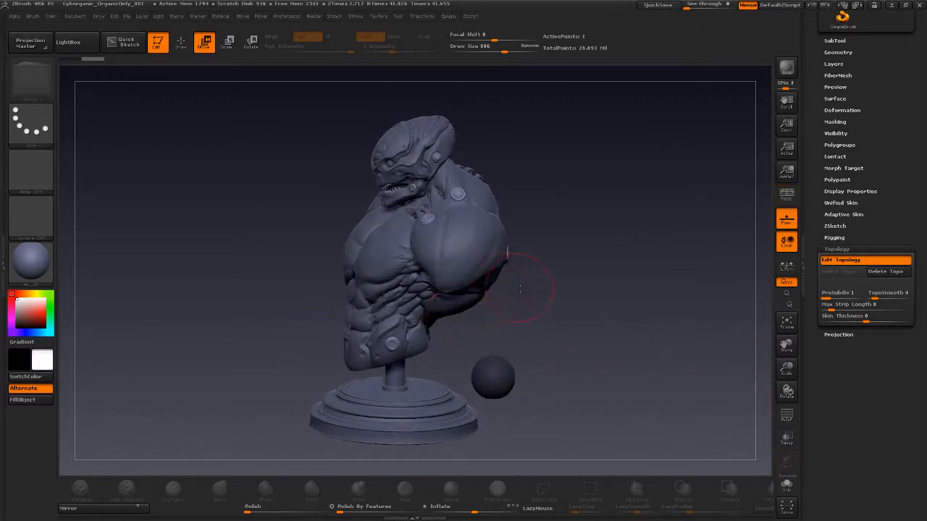
pyautogui.press('s')
pyautogui.moveTo(519, 292); pyautogui.dragTo(507, 294)
pyautogui.moveTo(535, 320); pyautogui.dragTo(566, 319)
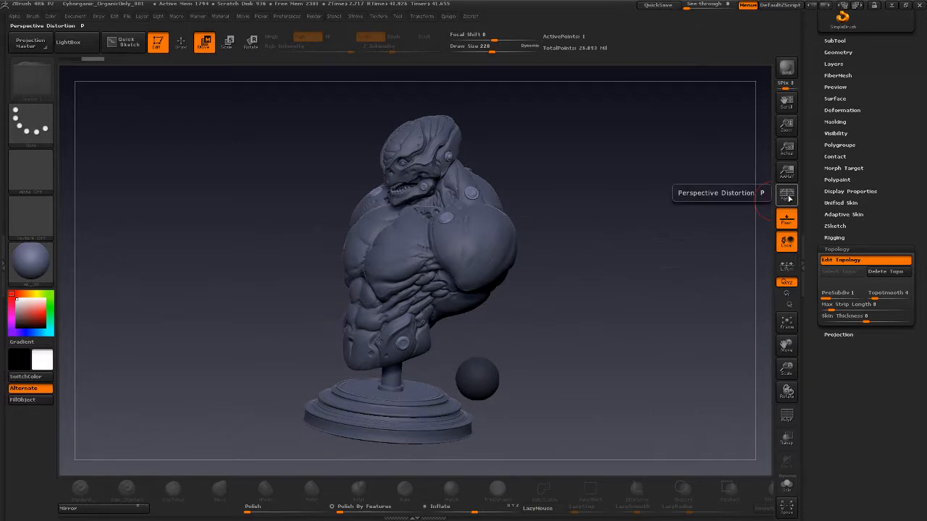
pyautogui.click(787, 195)
pyautogui.moveTo(569, 357)
pyautogui.mouseDown()
pyautogui.moveTo(543, 315)
pyautogui.moveTo(539, 326)
pyautogui.moveTo(535, 319)
pyautogui.moveTo(550, 315)
pyautogui.moveTo(535, 313)
pyautogui.mouseUp()
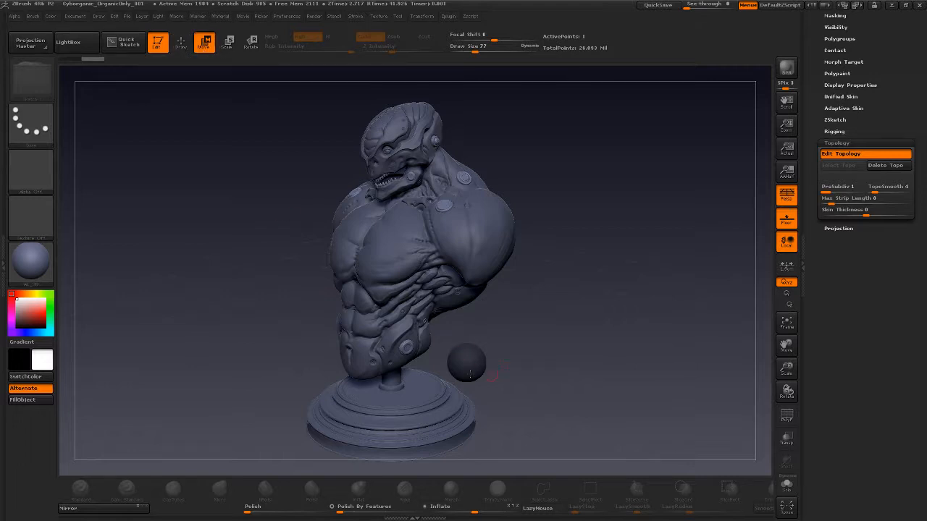
pyautogui.click(180, 47)
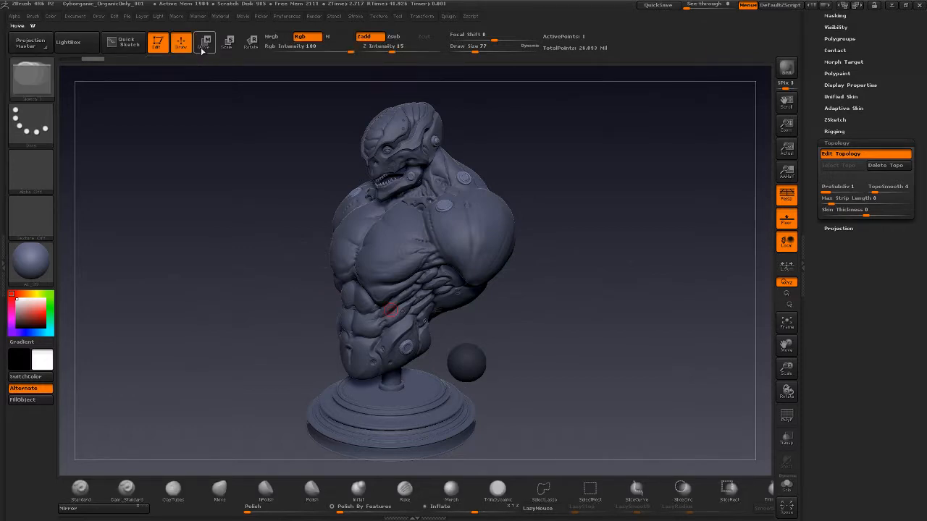
# Try outlining one pectoral with four topology points, without symmetry, running around its lower and upper corners.
pyautogui.moveTo(522, 319)
pyautogui.mouseDown()
pyautogui.moveTo(532, 321)
pyautogui.moveTo(509, 323)
pyautogui.moveTo(523, 340)
pyautogui.moveTo(537, 339)
pyautogui.mouseUp()
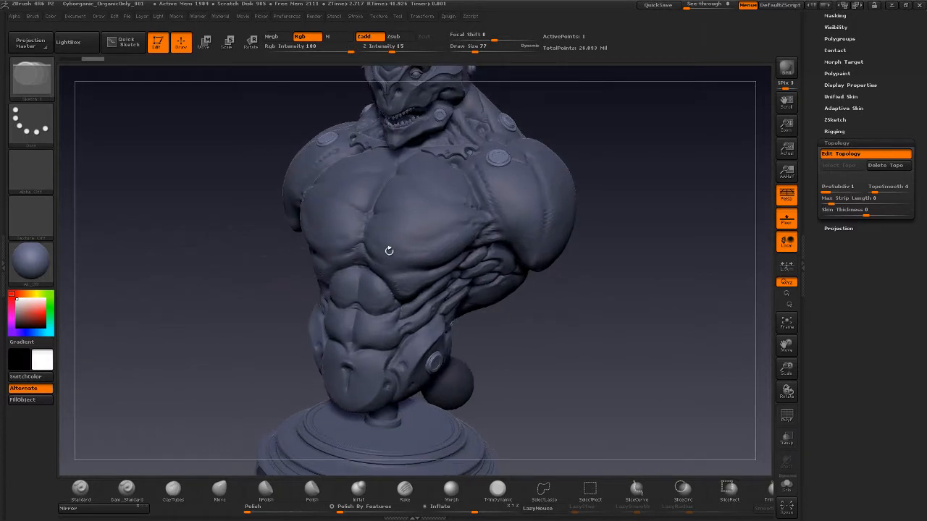
pyautogui.click(467, 236)
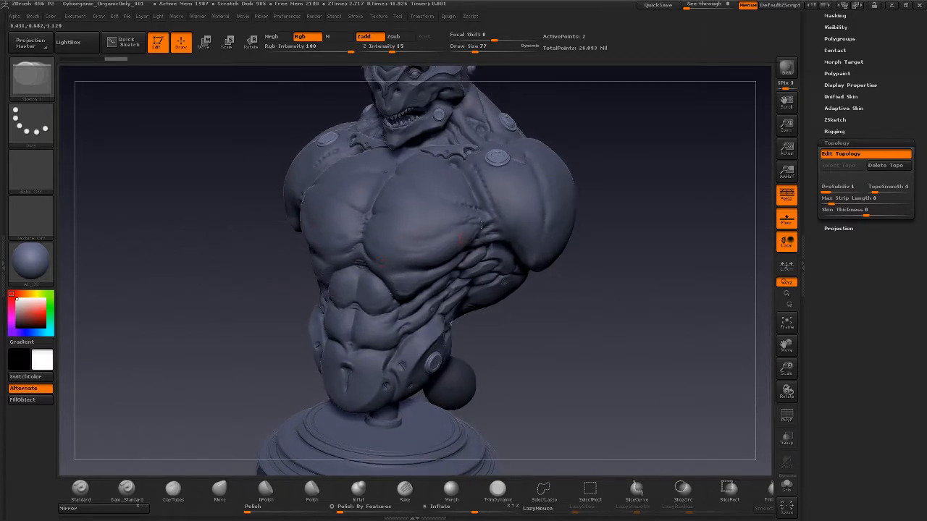
pyautogui.click(381, 260)
pyautogui.click(461, 173)
pyautogui.click(410, 173)
pyautogui.moveTo(567, 341); pyautogui.dragTo(596, 323)
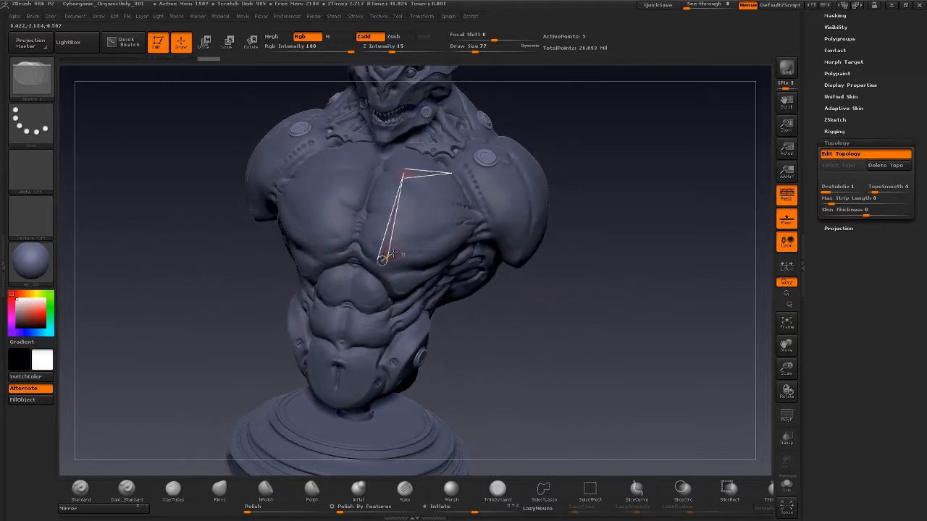
pyautogui.moveTo(541, 355); pyautogui.dragTo(417, 270)
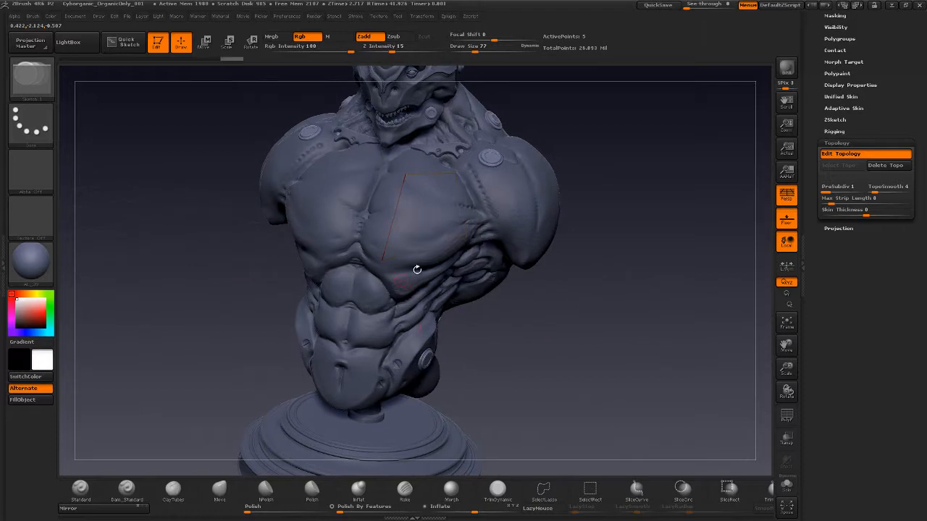
pyautogui.moveTo(524, 341); pyautogui.dragTo(520, 338)
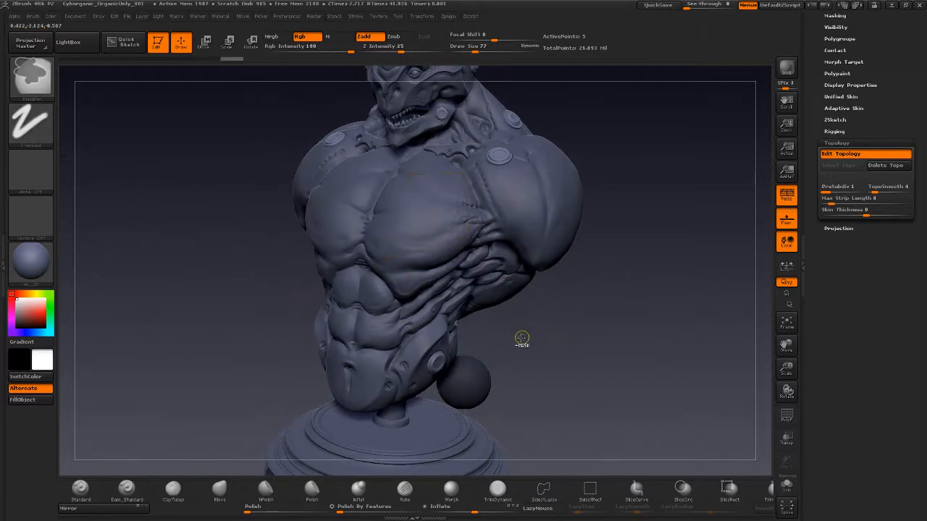
# Undo the topology points placed around the pectoral.
pyautogui.hotkey('ctrl', 'z')
pyautogui.hotkey('ctrl', 'z')
pyautogui.hotkey('ctrl', 'z')
pyautogui.hotkey('ctrl', 'z')
pyautogui.hotkey('ctrl', 'z')
pyautogui.hotkey('ctrl', 'z')
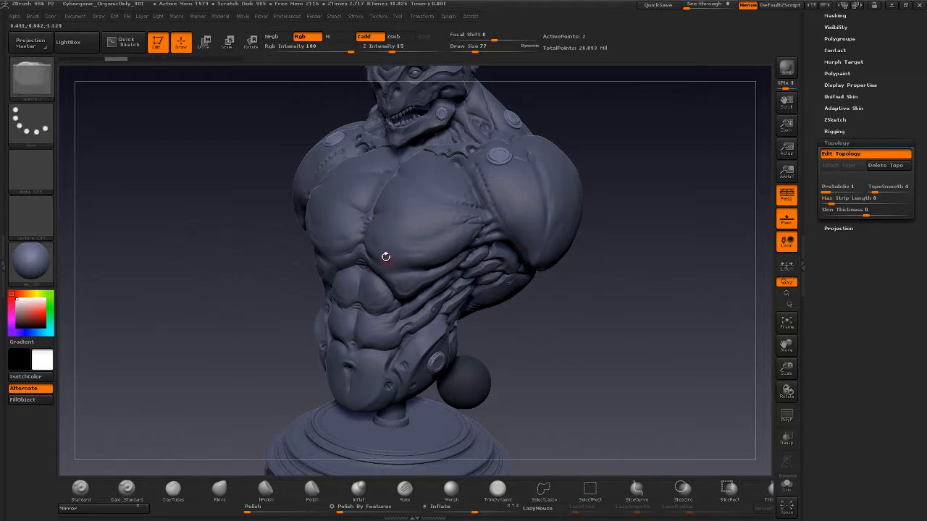
# Place four mirrored topology points on the chest, outlining each pectoral from its lower inner corner around to the upper inner corner.
pyautogui.moveTo(419, 261)
pyautogui.mouseDown()
pyautogui.moveTo(514, 327)
pyautogui.moveTo(528, 325)
pyautogui.mouseUp()
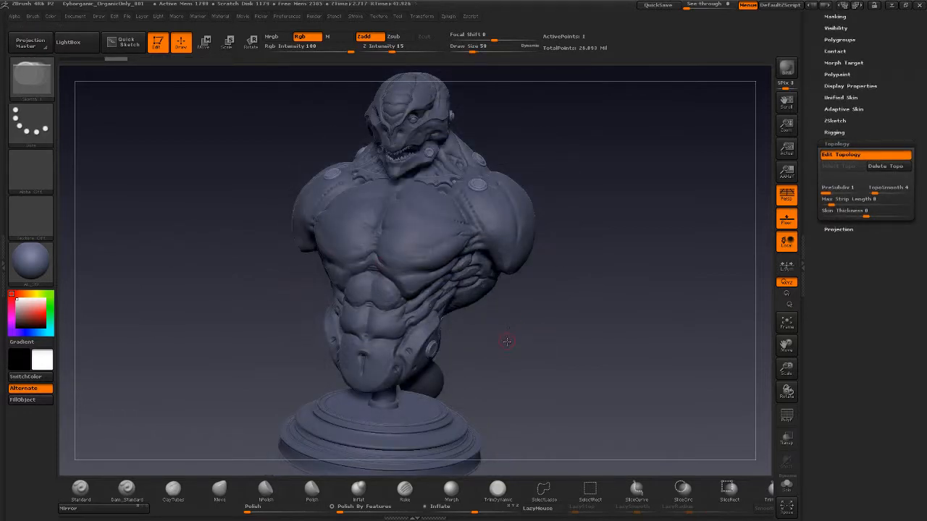
pyautogui.moveTo(404, 277); pyautogui.dragTo(399, 266)
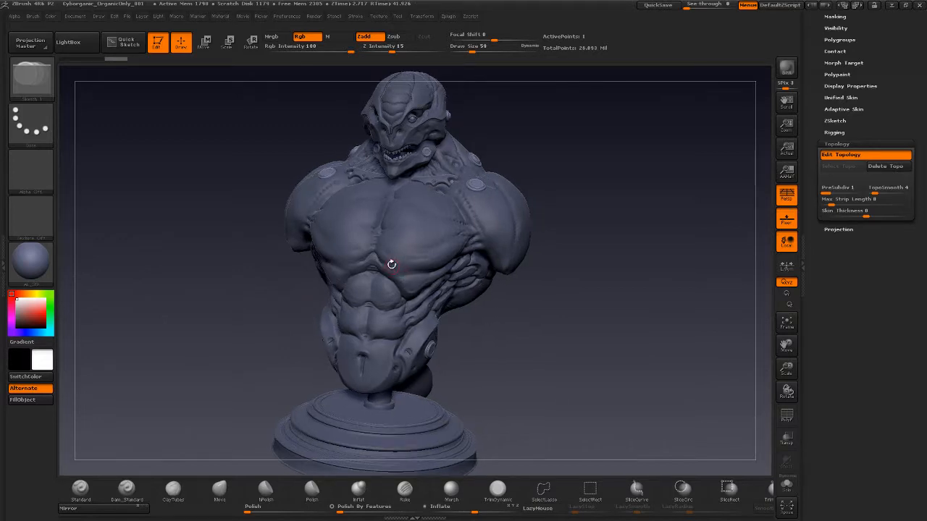
pyautogui.click(460, 242)
pyautogui.click(470, 236)
pyautogui.click(453, 197)
pyautogui.click(404, 195)
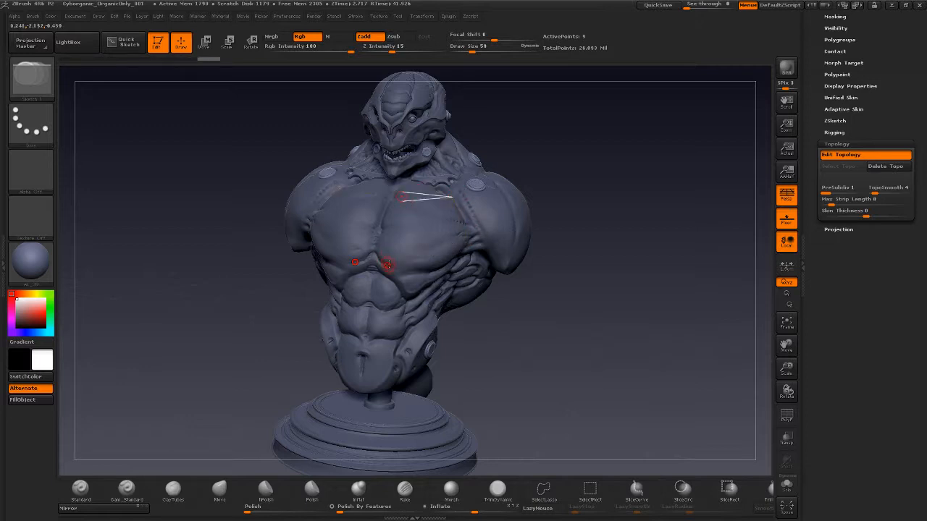
pyautogui.moveTo(533, 319); pyautogui.dragTo(543, 283)
pyautogui.moveTo(545, 329)
pyautogui.mouseDown()
pyautogui.moveTo(543, 313)
pyautogui.moveTo(518, 340)
pyautogui.moveTo(535, 344)
pyautogui.moveTo(521, 309)
pyautogui.mouseUp()
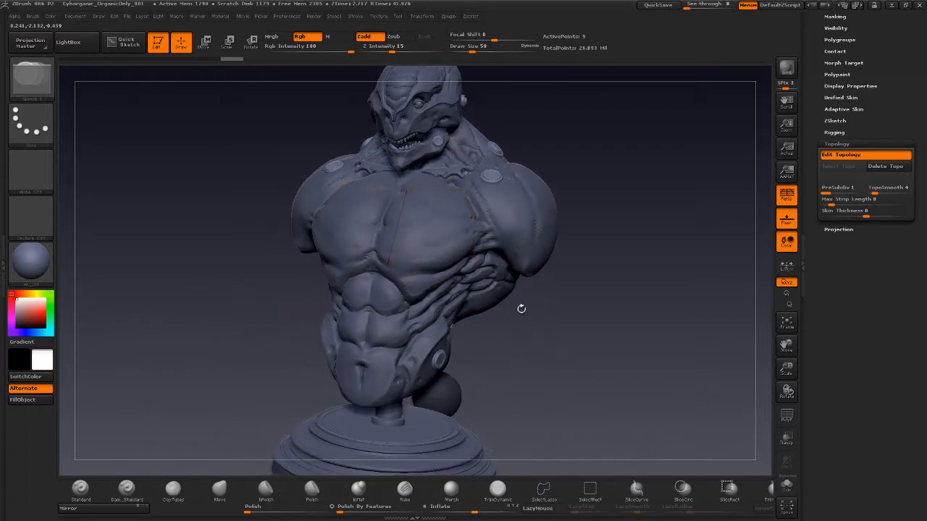
# Generate an adaptive skin preview of the topology drawn so far on the chest.
pyautogui.click(844, 109)
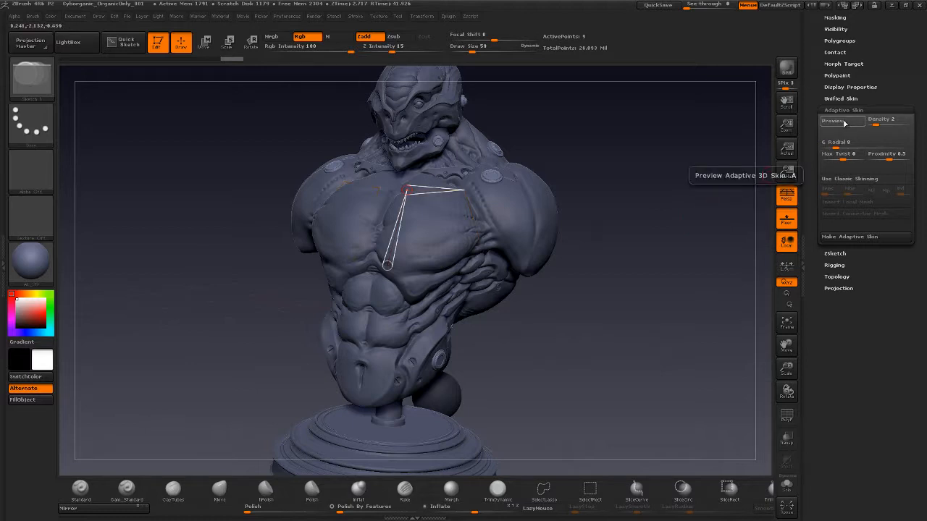
pyautogui.click(844, 126)
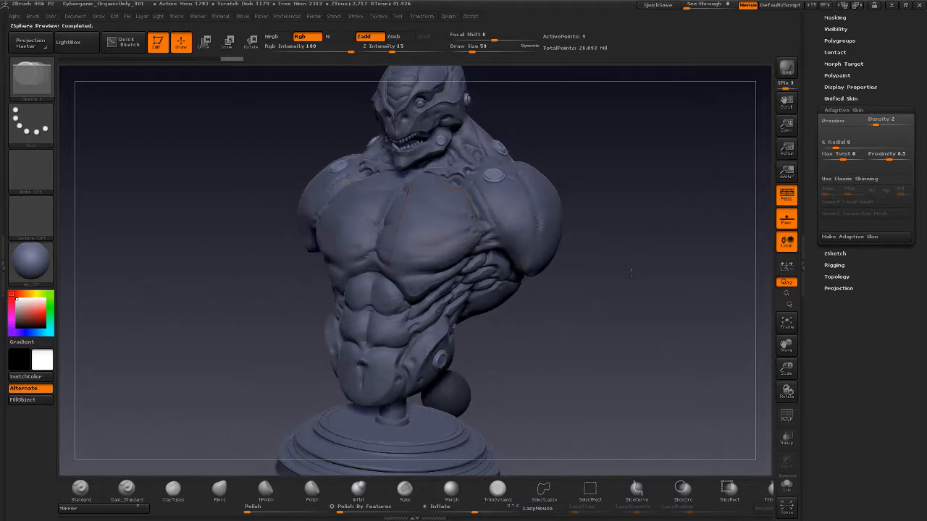
pyautogui.moveTo(667, 243); pyautogui.dragTo(406, 269)
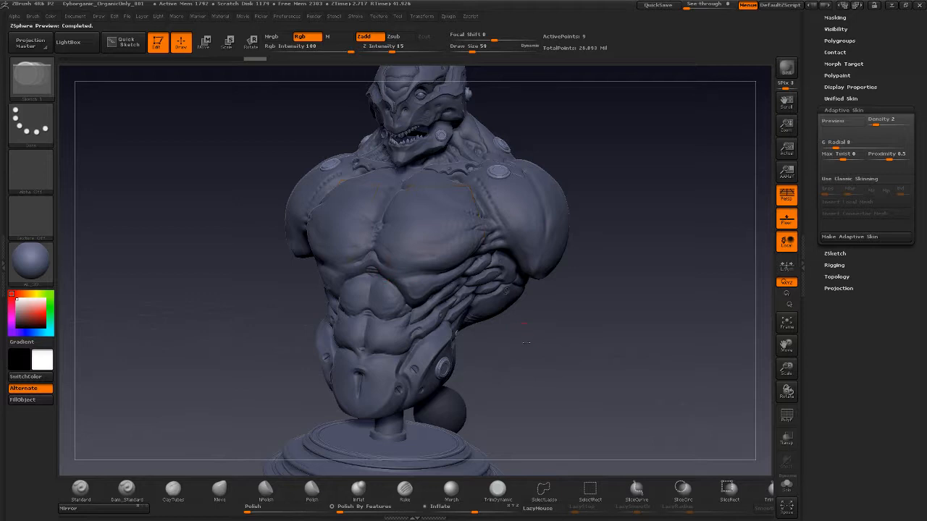
# Add a second mirrored quad below each pectoral outline, running from its lower inner corner down, outward and back to its outer corner.
pyautogui.press('ctrl')
pyautogui.keyDown('ctrl'); pyautogui.click(387, 265); pyautogui.keyUp('ctrl')
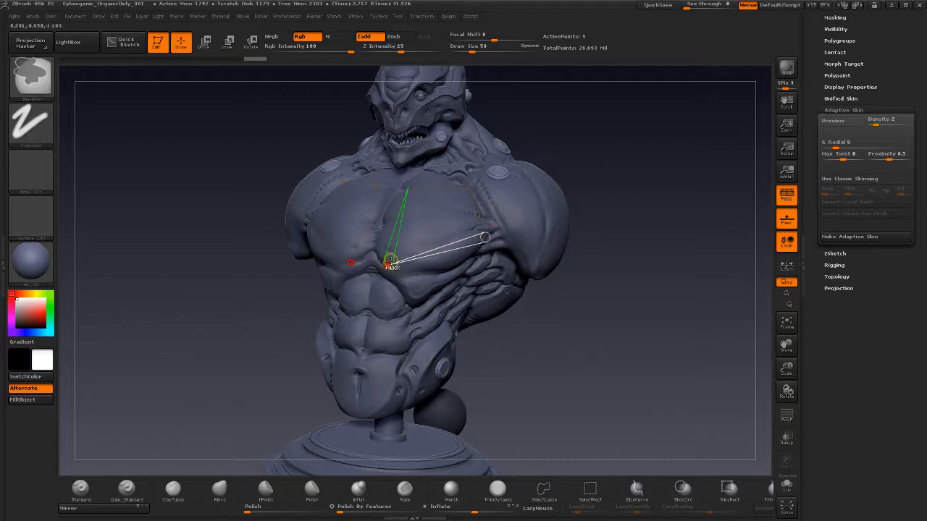
pyautogui.click(385, 307)
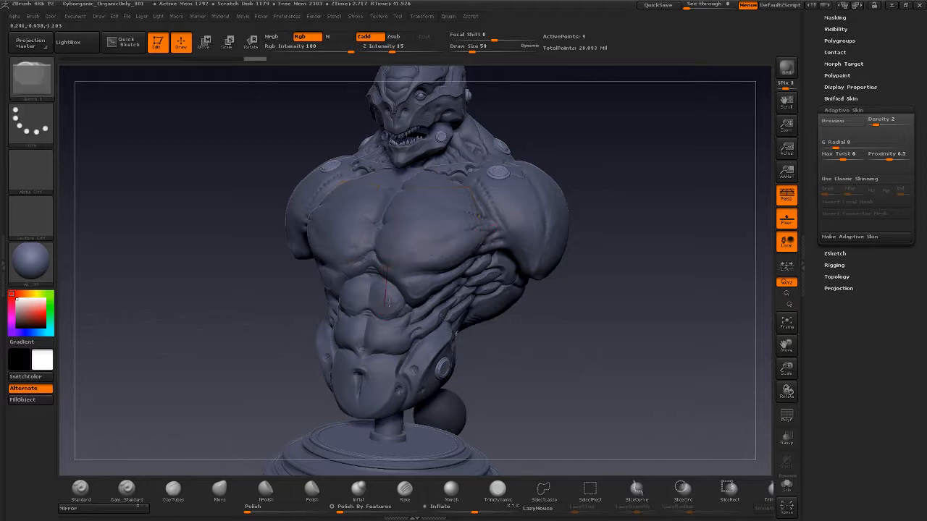
pyautogui.click(489, 267)
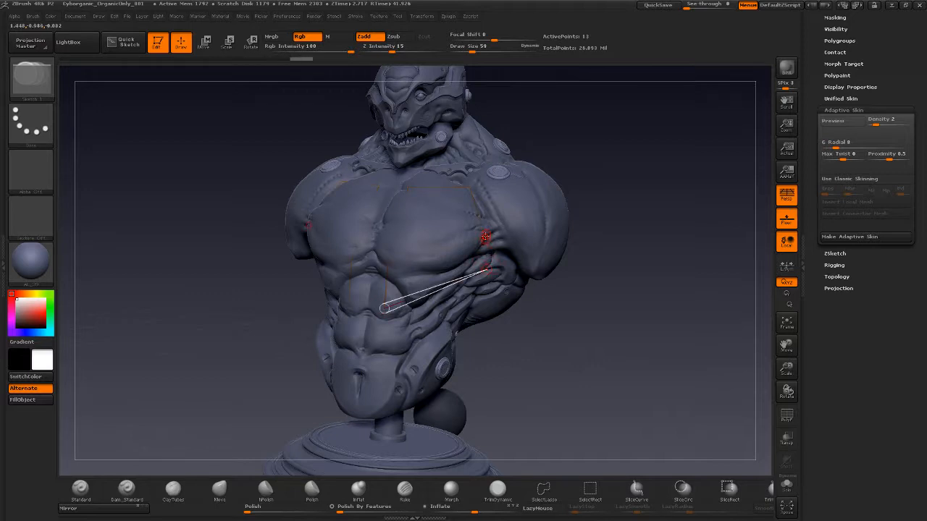
pyautogui.click(484, 236)
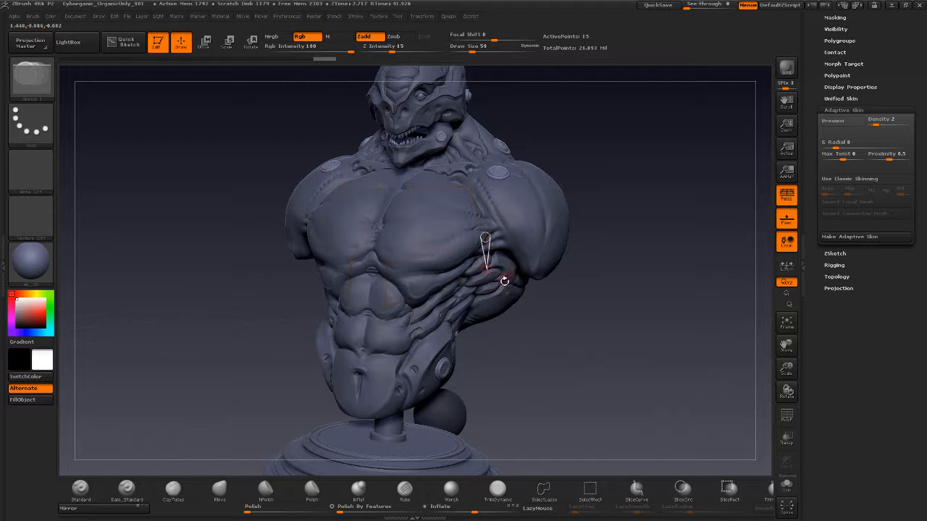
# Preview the adaptive skin with transparency and polyframe display turned on.
pyautogui.press('a')
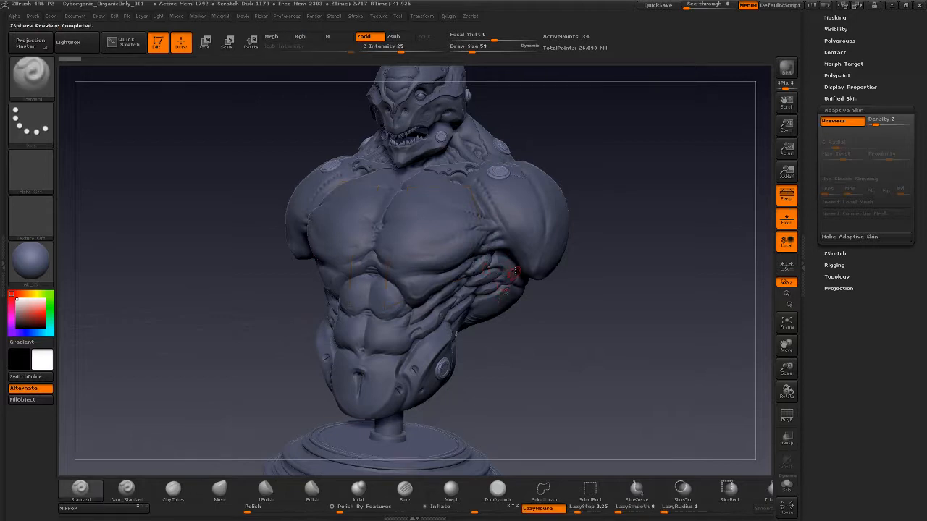
pyautogui.moveTo(554, 332); pyautogui.dragTo(465, 285)
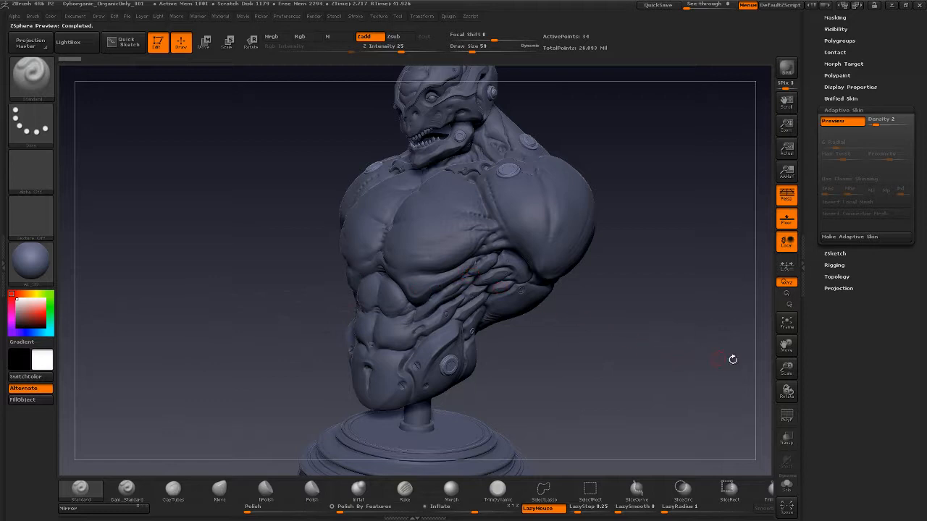
pyautogui.click(788, 438)
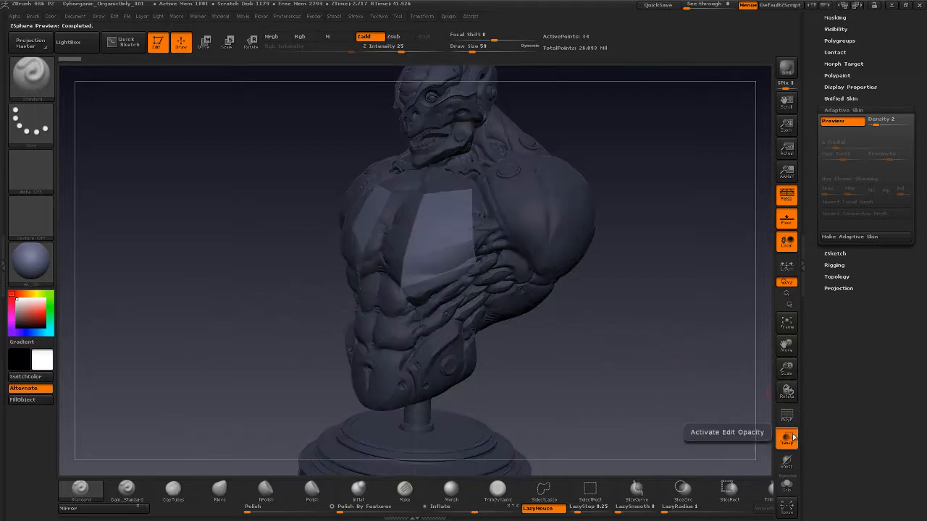
pyautogui.moveTo(557, 352)
pyautogui.mouseDown()
pyautogui.moveTo(565, 352)
pyautogui.moveTo(561, 261)
pyautogui.mouseUp()
pyautogui.click(789, 417)
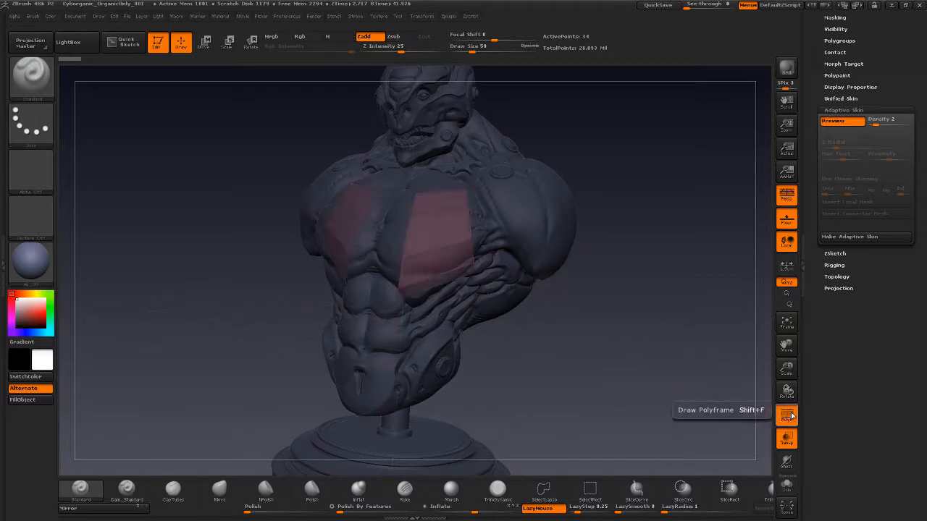
pyautogui.moveTo(531, 361); pyautogui.dragTo(469, 321)
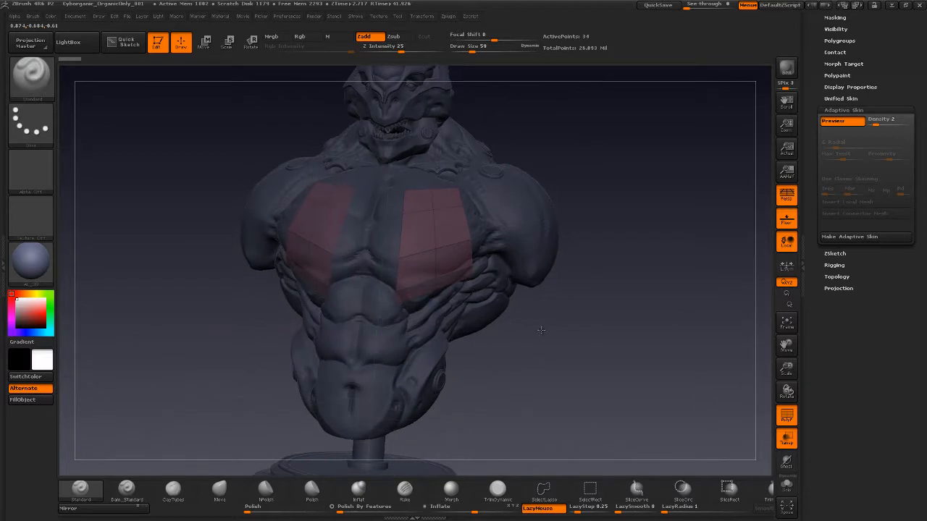
# Set the adaptive skin density to 1, examine the preview on the chest and return to the topology points.
pyautogui.moveTo(537, 324); pyautogui.dragTo(521, 282)
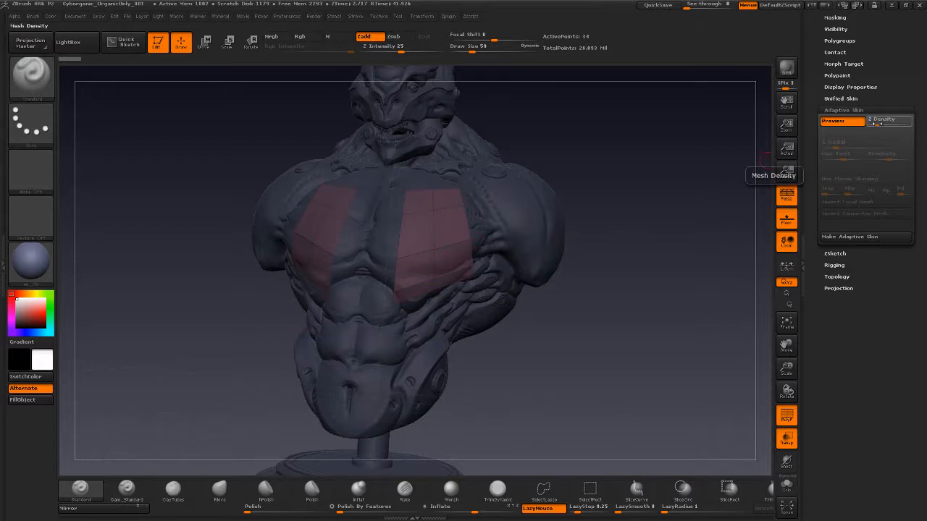
pyautogui.moveTo(876, 124)
pyautogui.mouseDown()
pyautogui.moveTo(889, 122)
pyautogui.moveTo(869, 124)
pyautogui.mouseUp()
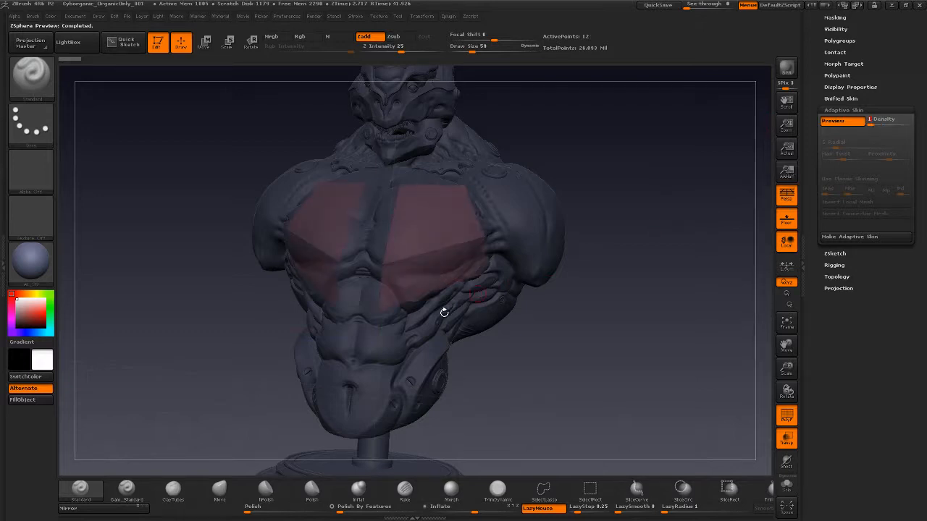
pyautogui.moveTo(556, 342); pyautogui.dragTo(581, 309)
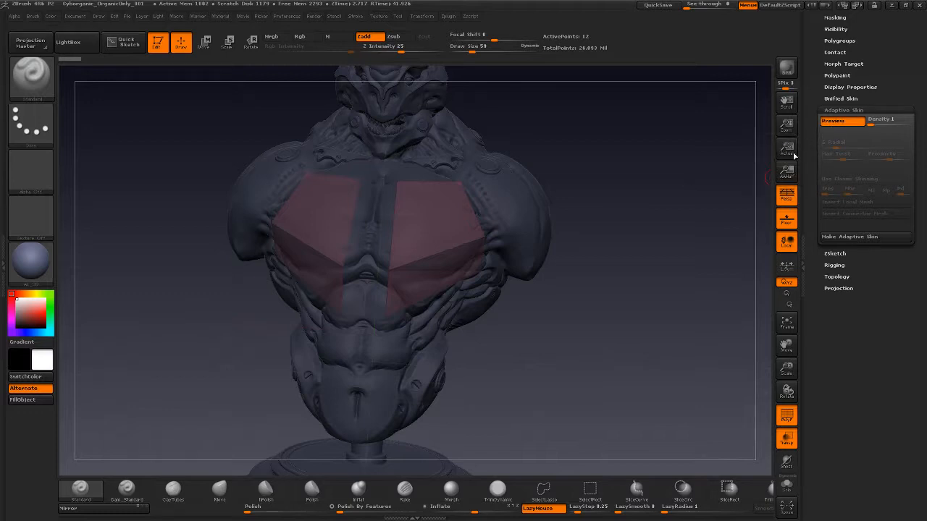
pyautogui.press('a')
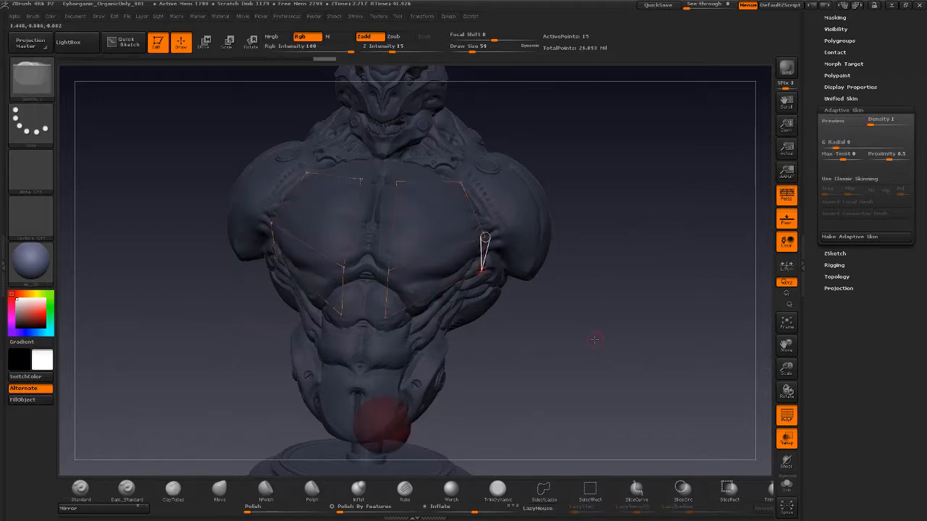
# Move the middle and bottom points of the mirrored pectoral quads inward onto the pectoral muscles.
pyautogui.moveTo(594, 339)
pyautogui.mouseDown()
pyautogui.moveTo(566, 337)
pyautogui.moveTo(590, 335)
pyautogui.mouseUp()
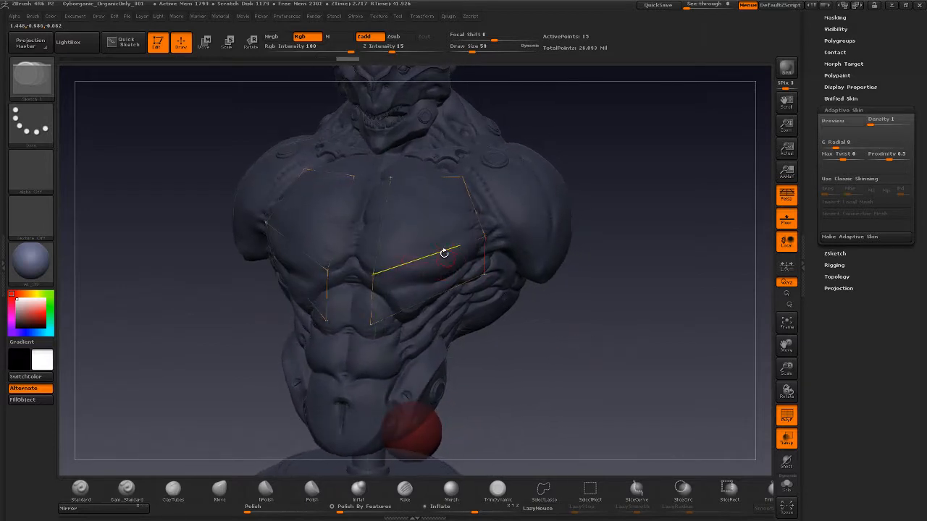
pyautogui.click(204, 42)
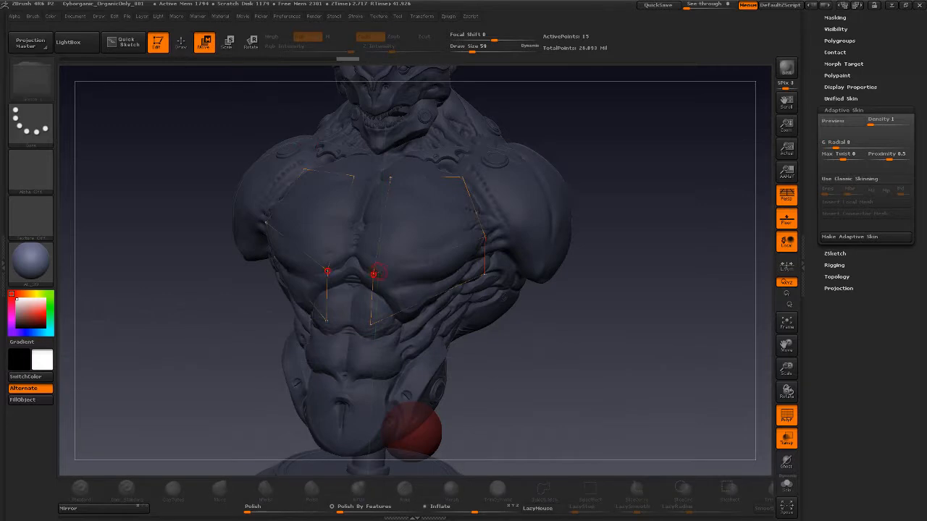
pyautogui.moveTo(373, 274); pyautogui.dragTo(402, 260)
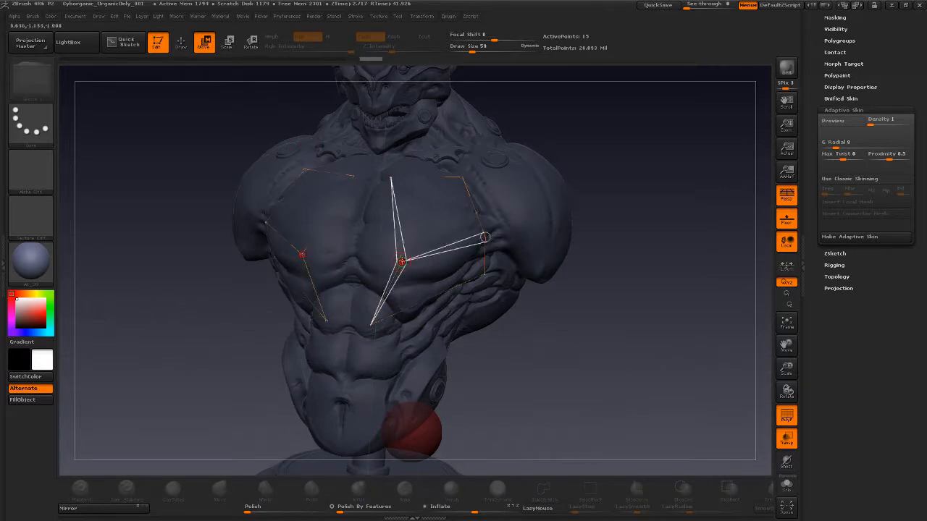
pyautogui.moveTo(373, 323); pyautogui.dragTo(403, 303)
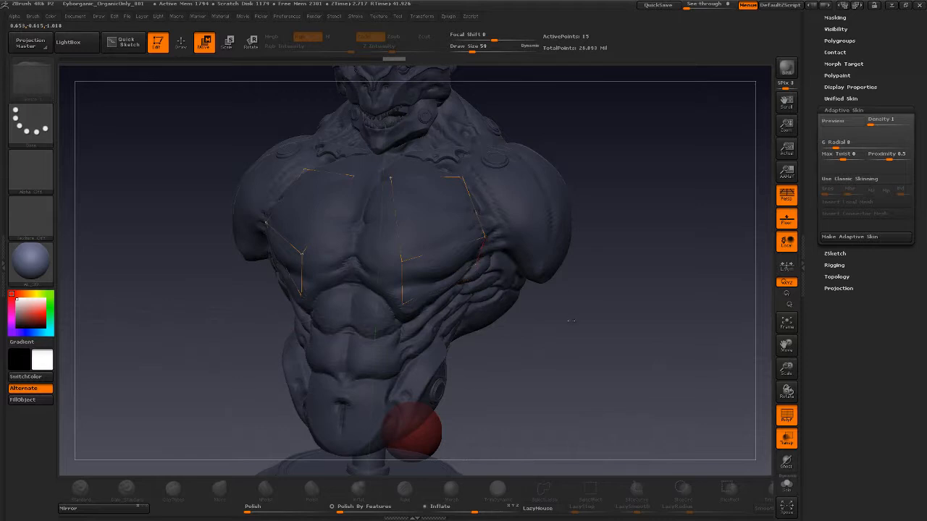
pyautogui.moveTo(571, 320); pyautogui.dragTo(472, 237)
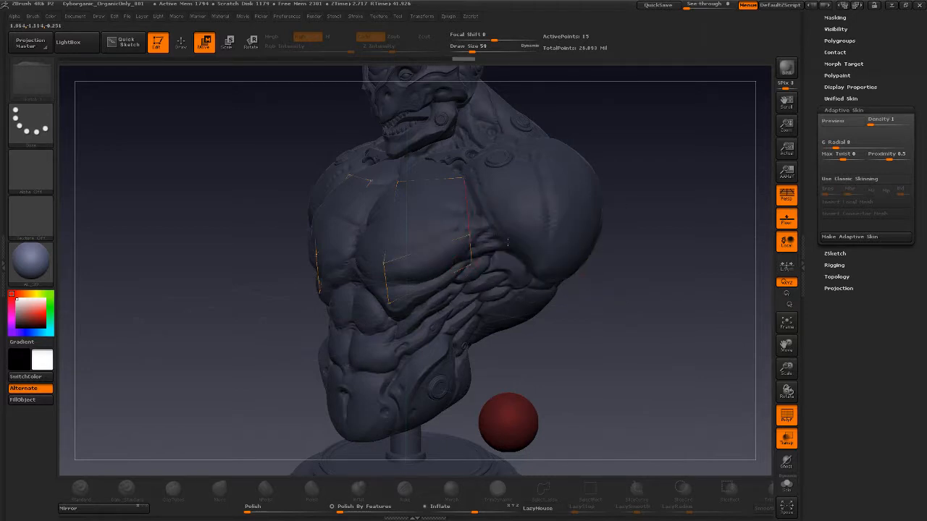
pyautogui.moveTo(584, 330)
pyautogui.mouseDown()
pyautogui.moveTo(637, 263)
pyautogui.moveTo(667, 261)
pyautogui.mouseUp()
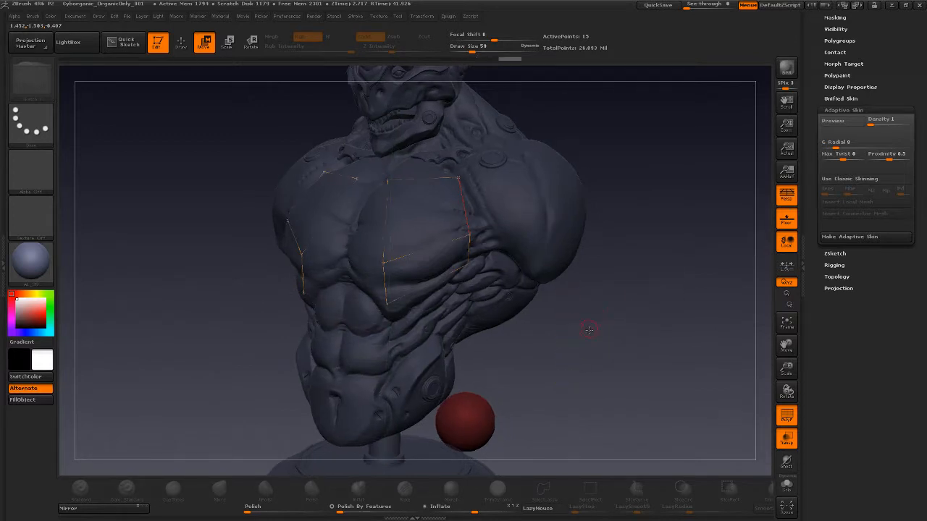
pyautogui.moveTo(589, 330)
pyautogui.mouseDown()
pyautogui.moveTo(487, 236)
pyautogui.moveTo(461, 234)
pyautogui.mouseUp()
# Raise the middle and bottom rows of pectoral points so the lower quads follow the underside of the chest muscles.
pyautogui.moveTo(384, 254); pyautogui.dragTo(383, 240)
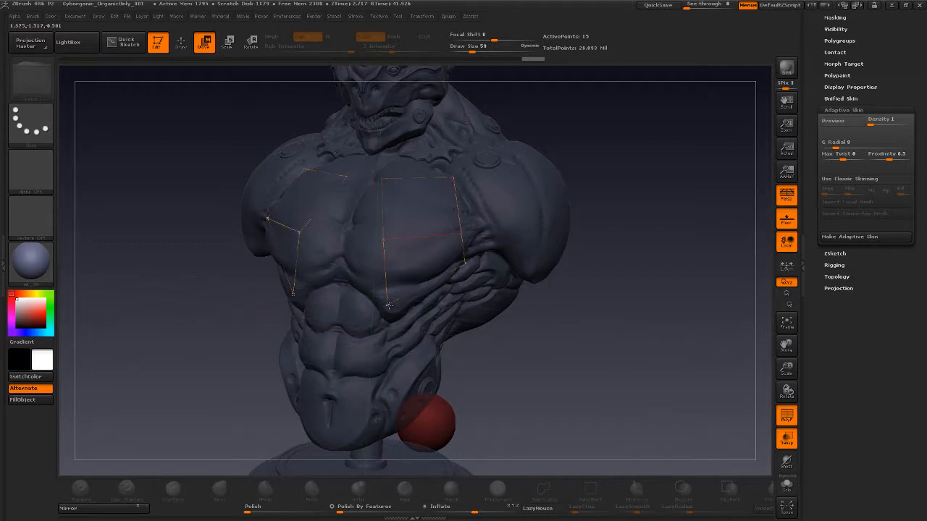
pyautogui.moveTo(388, 305); pyautogui.dragTo(388, 286)
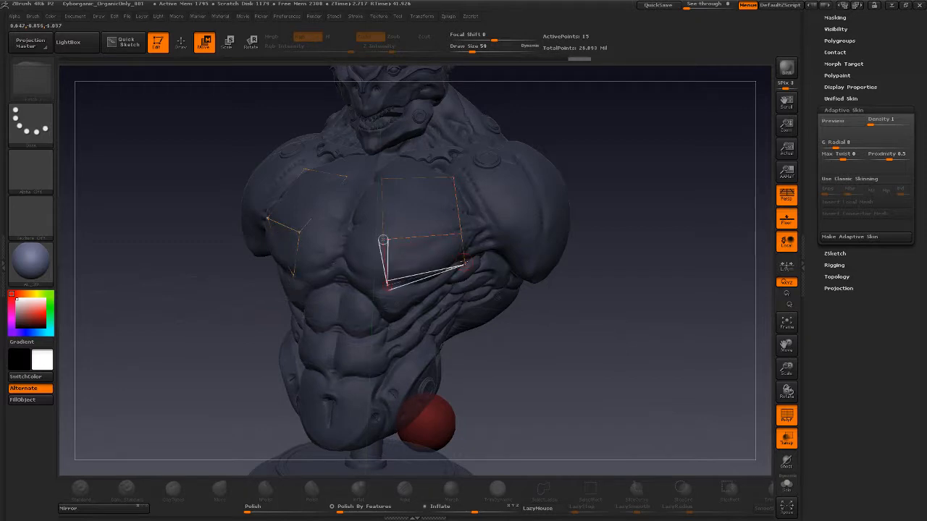
pyautogui.moveTo(465, 263); pyautogui.dragTo(459, 261)
pyautogui.moveTo(590, 303); pyautogui.dragTo(598, 335)
pyautogui.moveTo(457, 236); pyautogui.dragTo(456, 231)
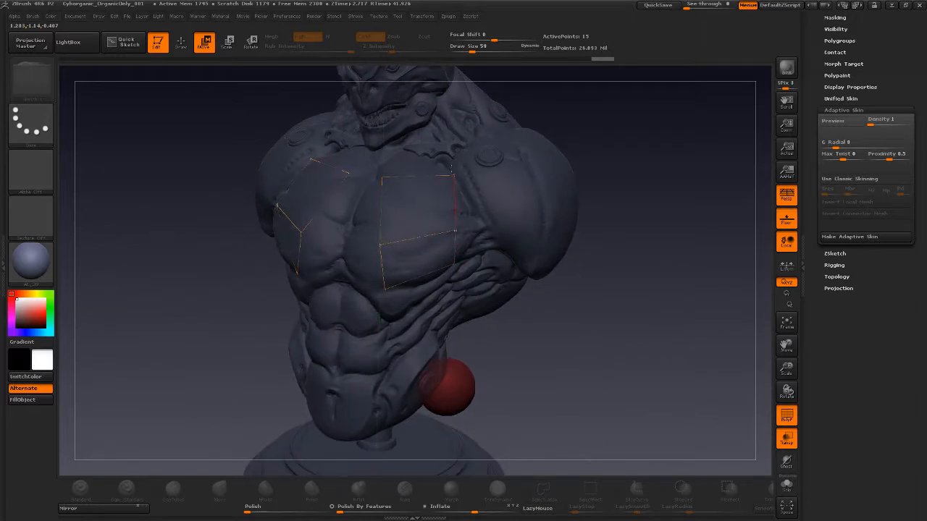
# Lower the upper inner and outer corner points of the pectoral quads and return to drawing topology.
pyautogui.moveTo(452, 173); pyautogui.dragTo(444, 183)
pyautogui.click(383, 177)
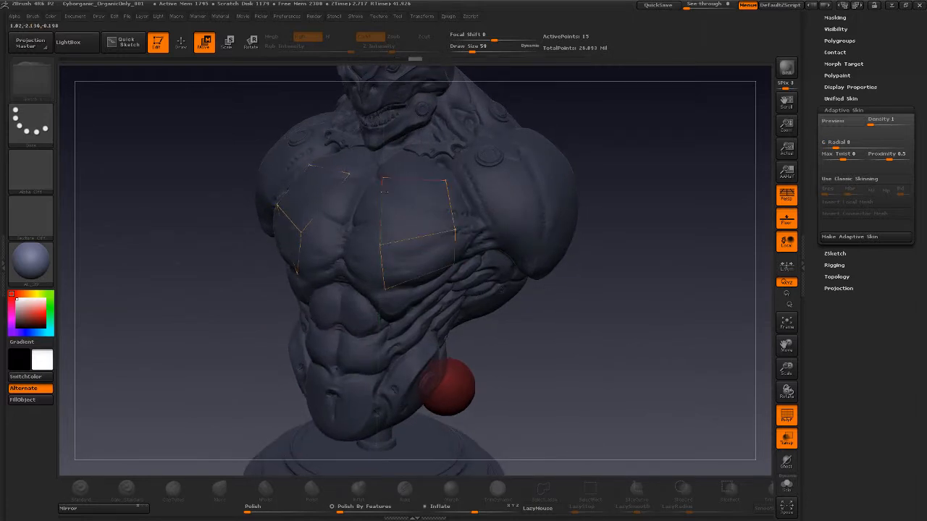
pyautogui.moveTo(548, 342); pyautogui.dragTo(600, 342)
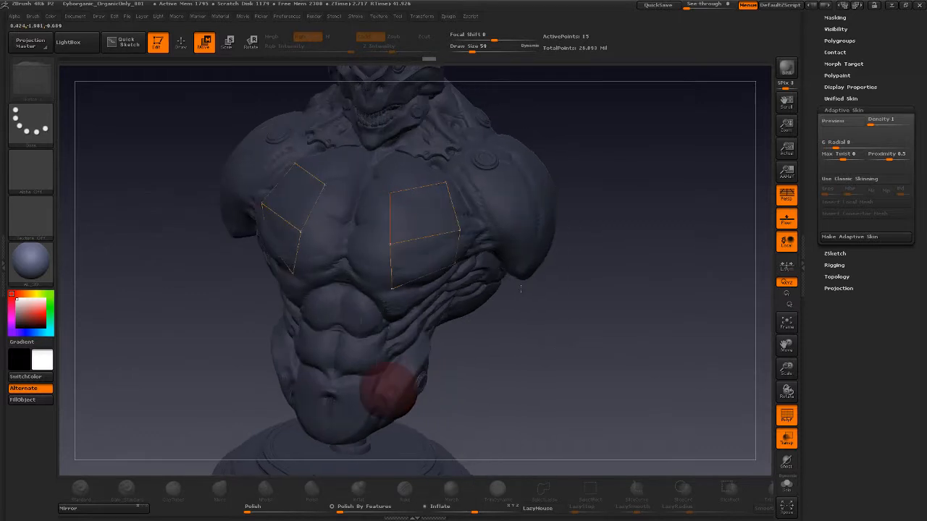
pyautogui.moveTo(449, 197); pyautogui.dragTo(456, 231)
pyautogui.press('q')
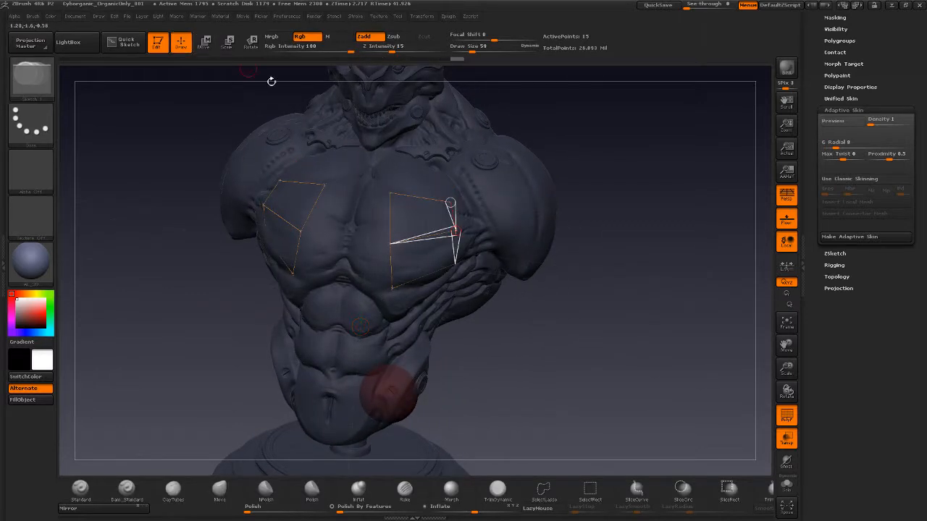
# Bridge the lower pectoral quads across the sternum with two centre-line points, connecting the bottom and middle inner corners.
pyautogui.moveTo(512, 355); pyautogui.dragTo(539, 342)
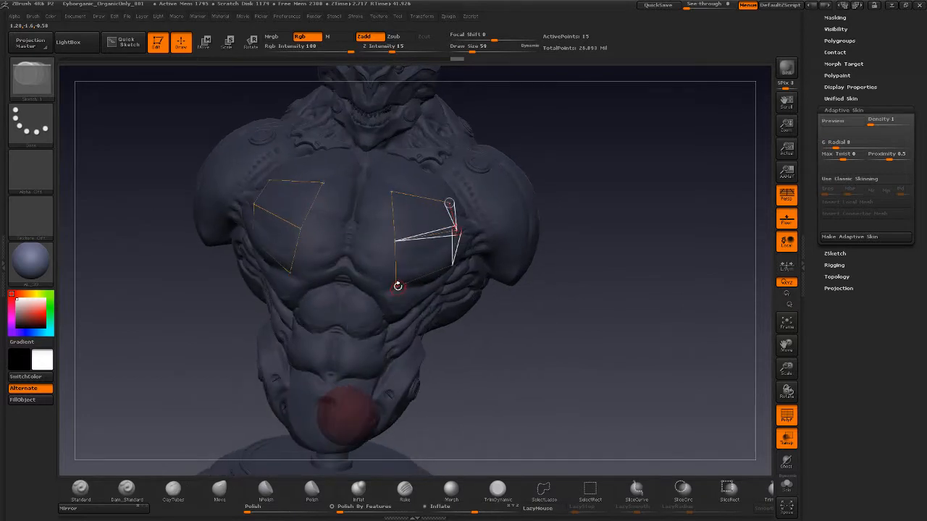
pyautogui.keyDown('ctrl'); pyautogui.click(396, 287); pyautogui.keyUp('ctrl')
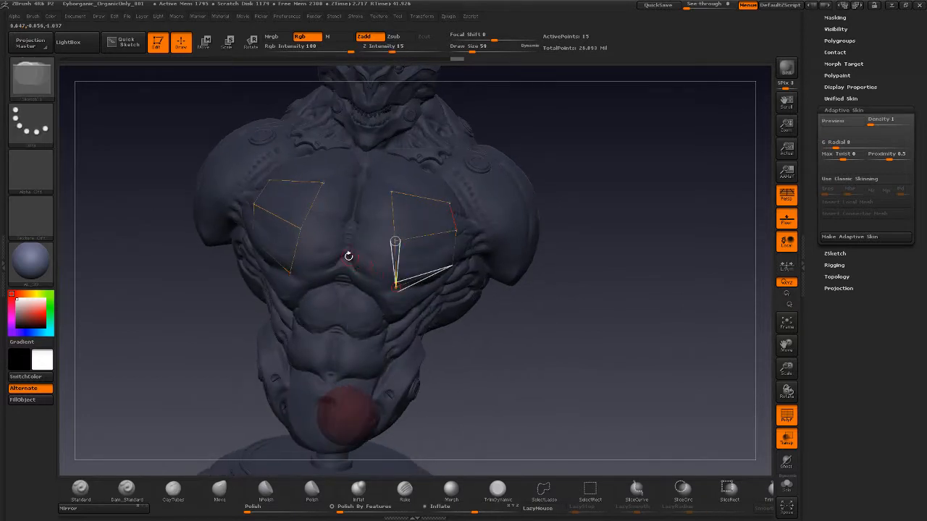
pyautogui.click(346, 257)
pyautogui.click(351, 232)
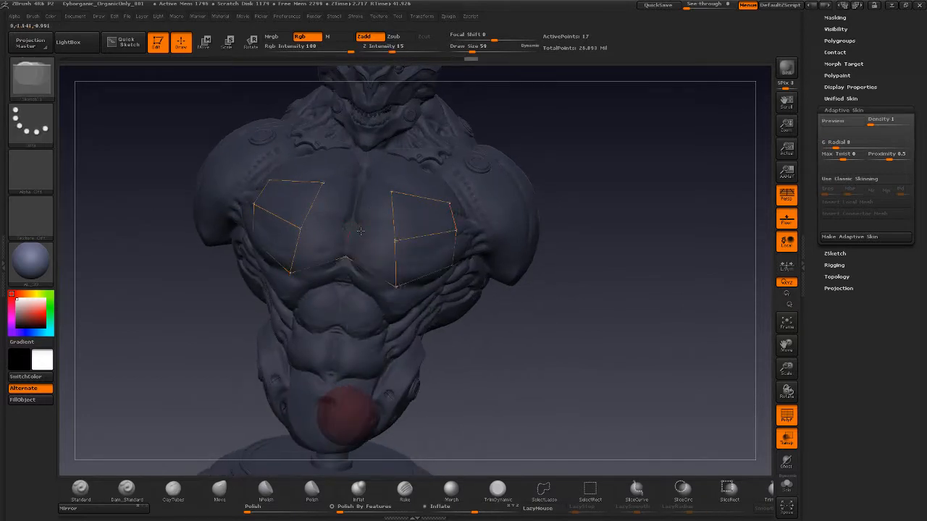
pyautogui.click(396, 240)
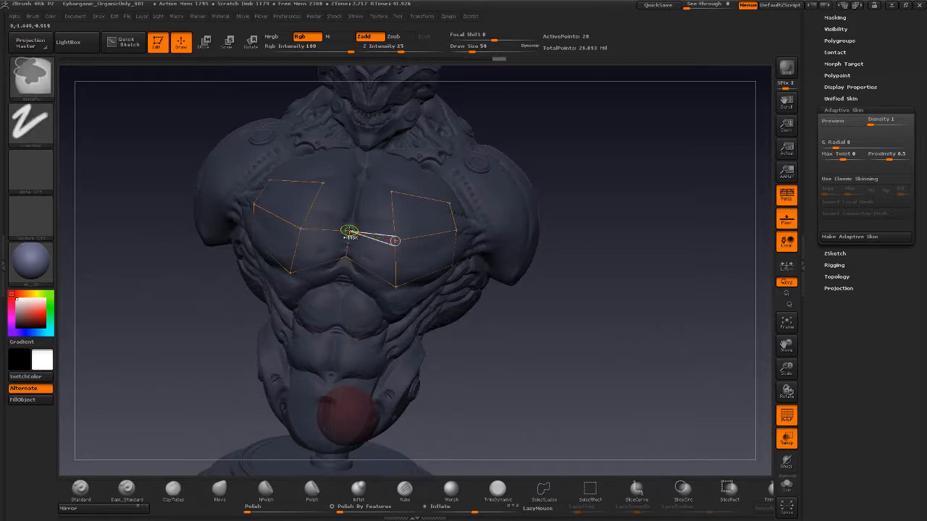
# Extend the sternum centre line up to a third point and connect it to the upper inner pectoral corners.
pyautogui.keyDown('ctrl'); pyautogui.click(351, 232); pyautogui.keyUp('ctrl')
pyautogui.click(360, 188)
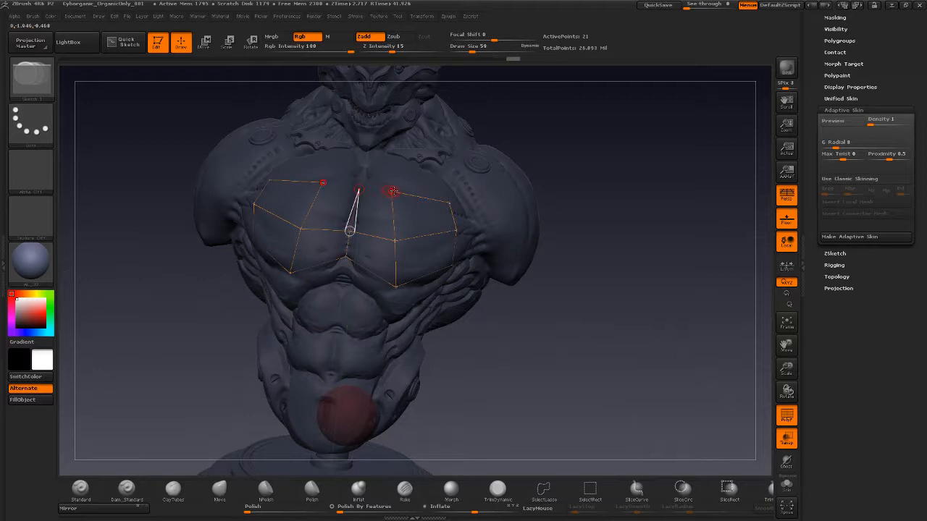
pyautogui.click(393, 192)
pyautogui.click(521, 342)
pyautogui.moveTo(521, 342); pyautogui.dragTo(524, 336)
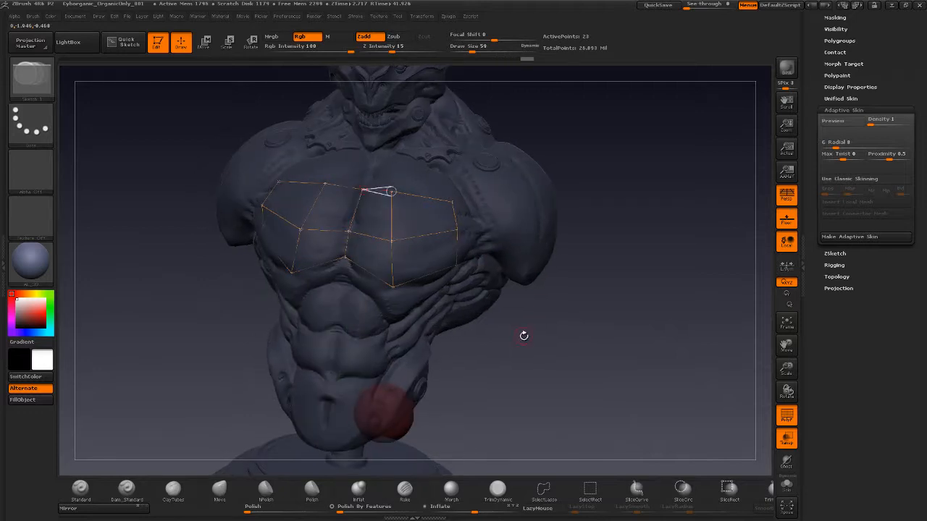
# Check the adaptive skin preview of the bridged chest topology and return to the topology points.
pyautogui.press('a')
pyautogui.moveTo(493, 363)
pyautogui.mouseDown()
pyautogui.moveTo(453, 362)
pyautogui.moveTo(501, 363)
pyautogui.moveTo(517, 340)
pyautogui.mouseUp()
pyautogui.press('a')
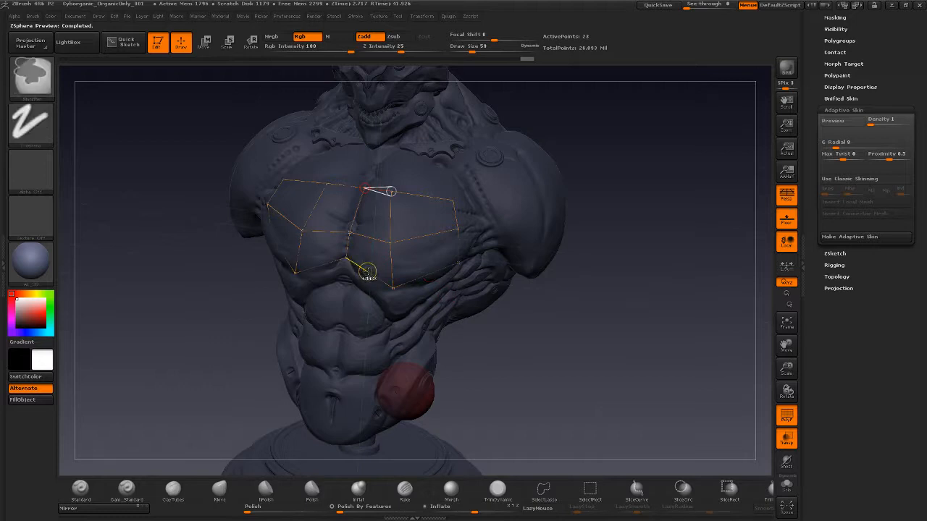
# Insert a mirrored vertical edge between the sternum line and each inner pectoral edge, and preview the adaptive skin.
pyautogui.click(373, 237)
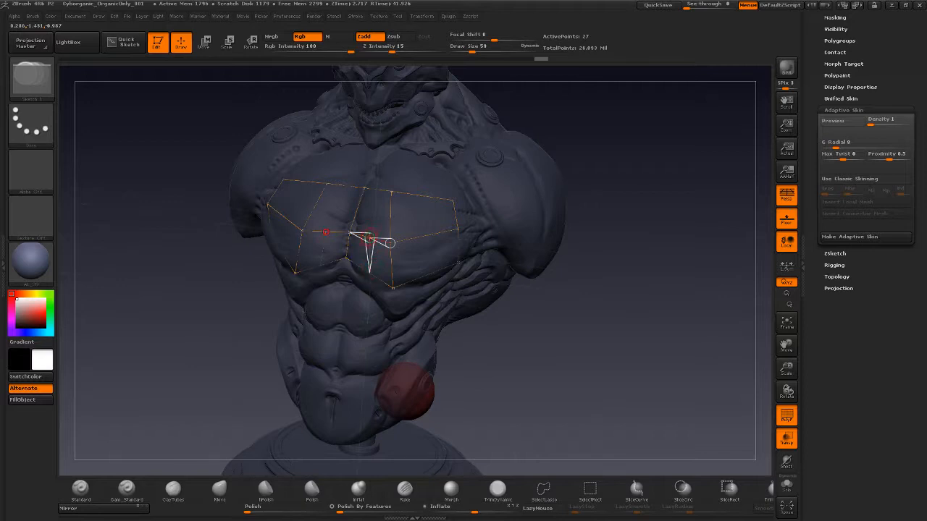
pyautogui.press('ctrl')
pyautogui.click(378, 189)
pyautogui.moveTo(477, 314); pyautogui.dragTo(471, 287)
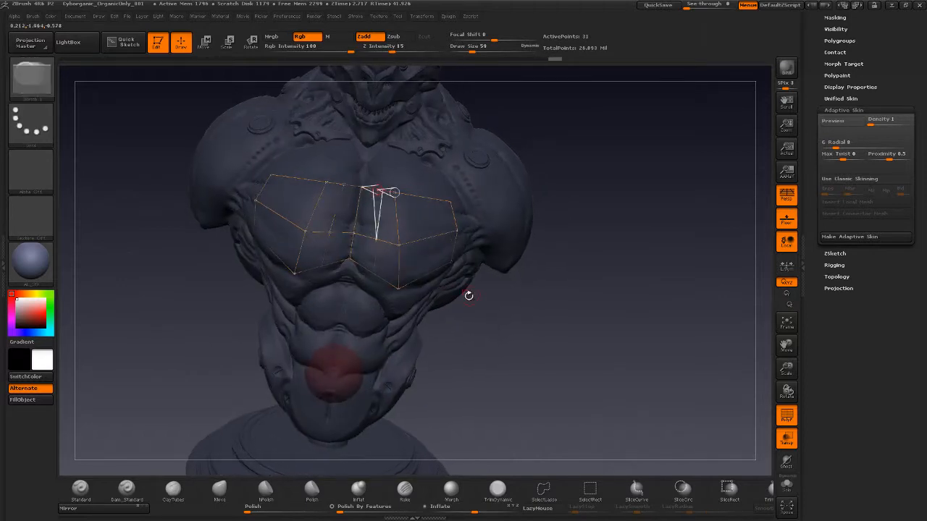
pyautogui.press('a')
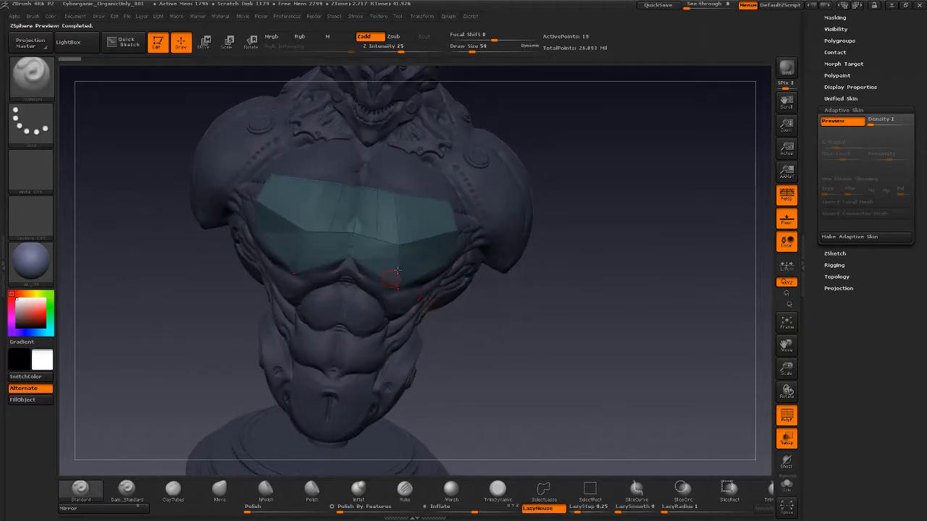
# Return to the topology points and reposition the middle point of the inserted mirrored edge onto the horizontal mid-pectoral edge.
pyautogui.press('a')
pyautogui.keyDown('alt'); pyautogui.moveTo(483, 352); pyautogui.dragTo(491, 346); pyautogui.keyUp('alt')
pyautogui.click(206, 44)
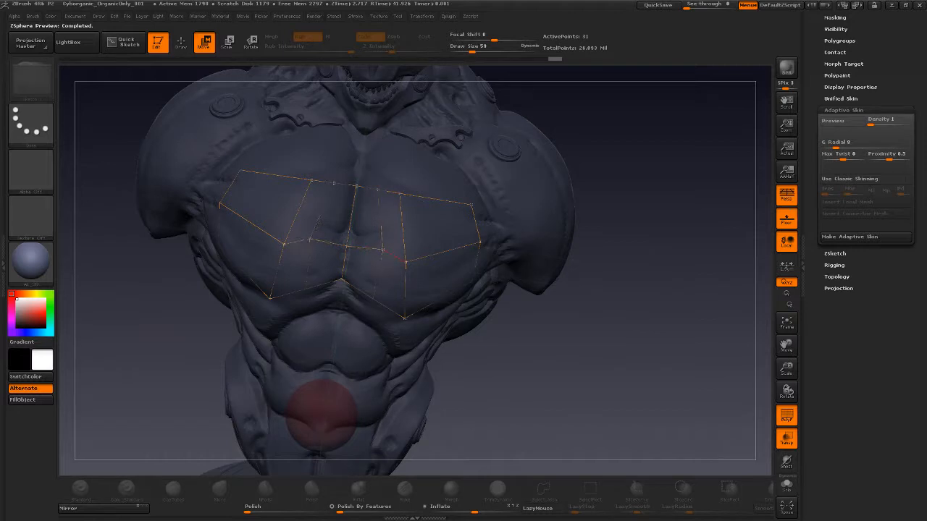
pyautogui.moveTo(378, 257); pyautogui.dragTo(380, 258)
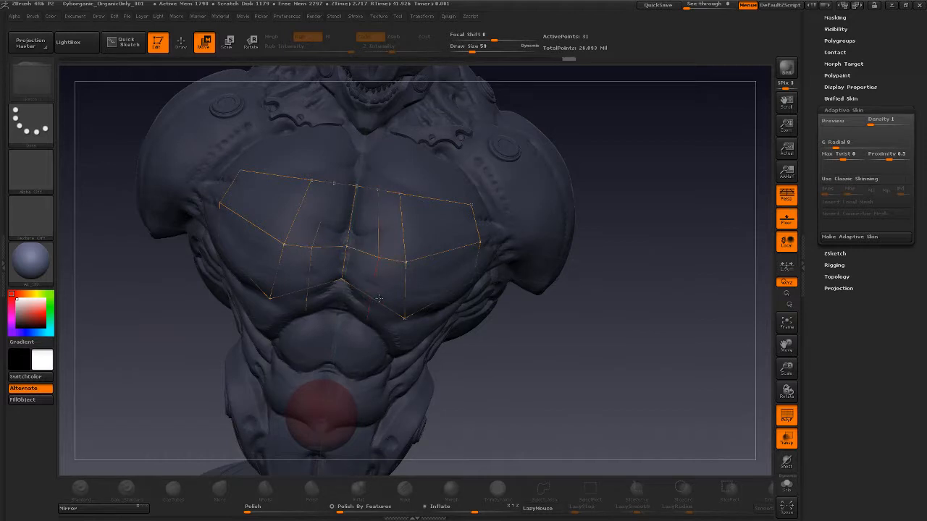
# Delete the inserted edge's stray lower point and connect its middle point to a new point on the lower pectoral edge.
pyautogui.moveTo(367, 321); pyautogui.dragTo(369, 302)
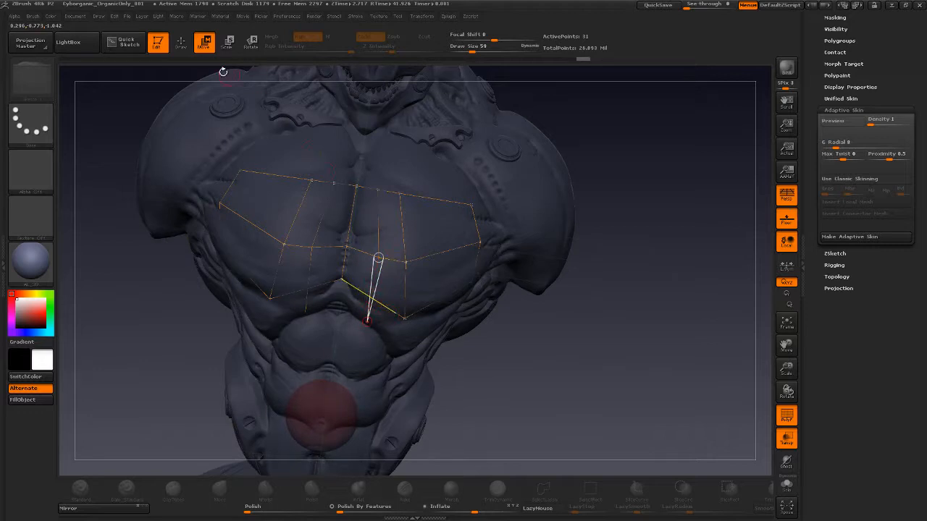
pyautogui.press('q')
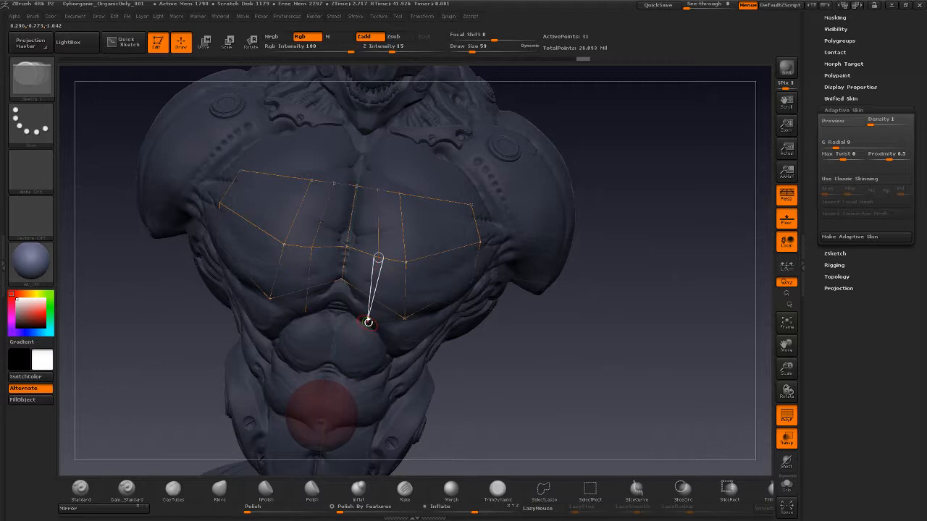
pyautogui.keyDown('alt'); pyautogui.click(369, 323); pyautogui.keyUp('alt')
pyautogui.moveTo(509, 369); pyautogui.dragTo(371, 306)
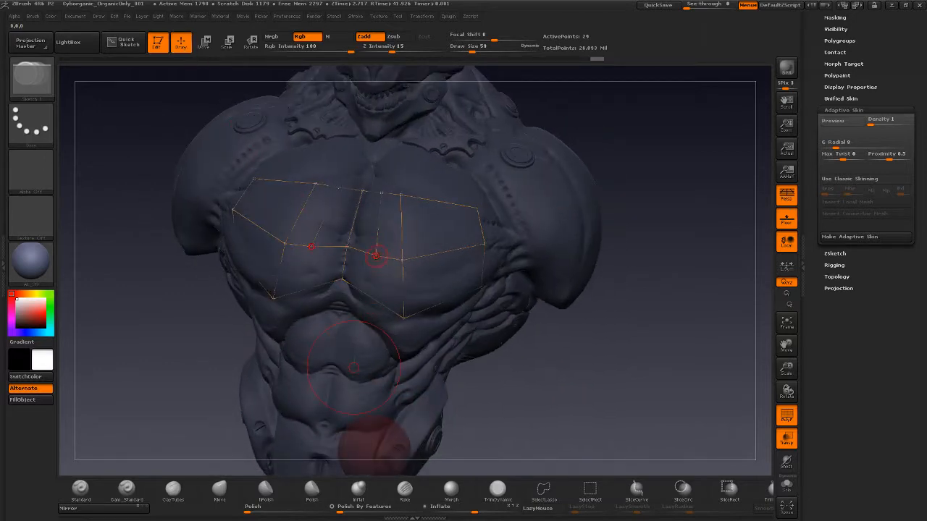
pyautogui.keyDown('ctrl'); pyautogui.click(375, 257); pyautogui.keyUp('ctrl')
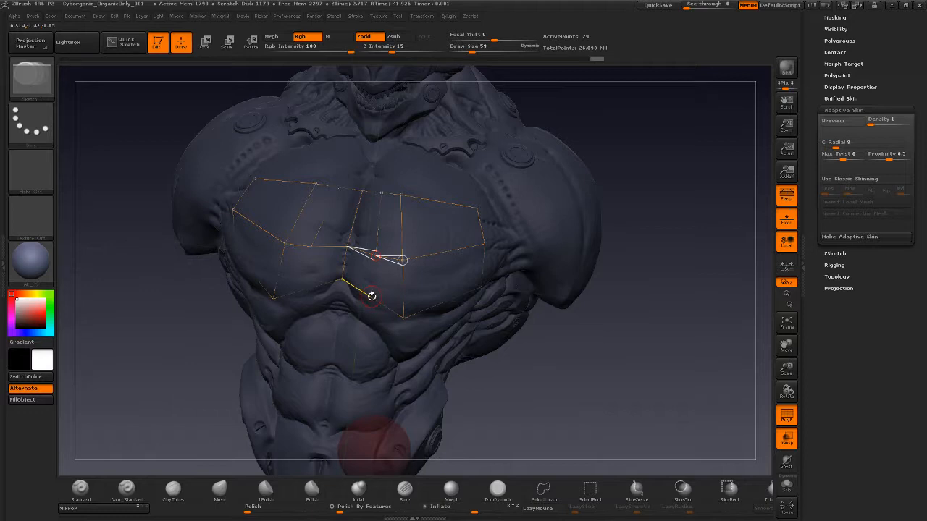
pyautogui.click(372, 296)
# Move the new bottom point lower and spread the inner pectoral columns outward to even out the mirrored quads.
pyautogui.click(206, 43)
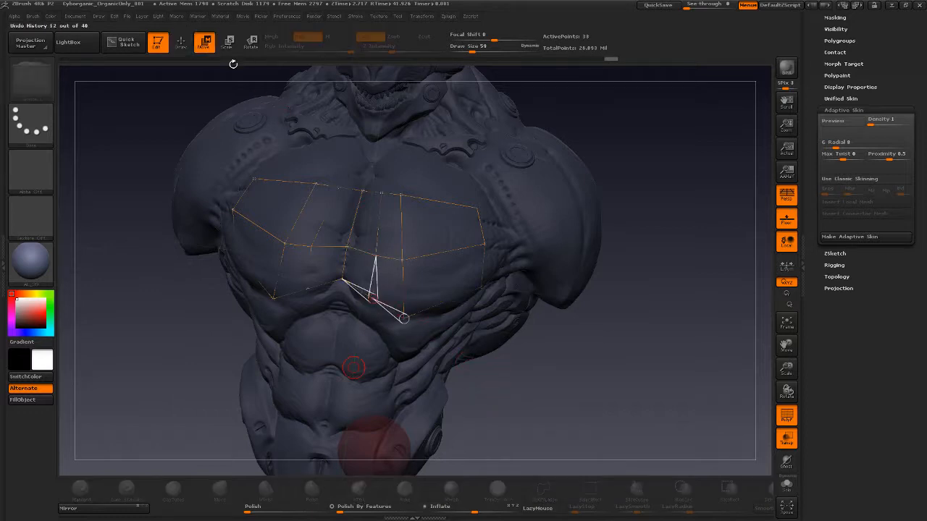
pyautogui.moveTo(372, 298); pyautogui.dragTo(372, 304)
pyautogui.moveTo(375, 255); pyautogui.dragTo(422, 255)
pyautogui.moveTo(408, 193); pyautogui.dragTo(424, 195)
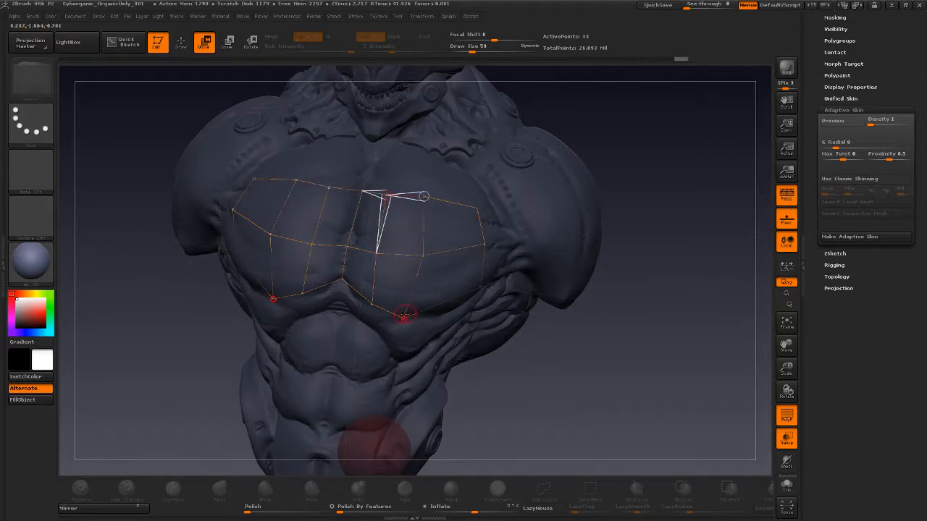
pyautogui.moveTo(407, 316); pyautogui.dragTo(411, 316)
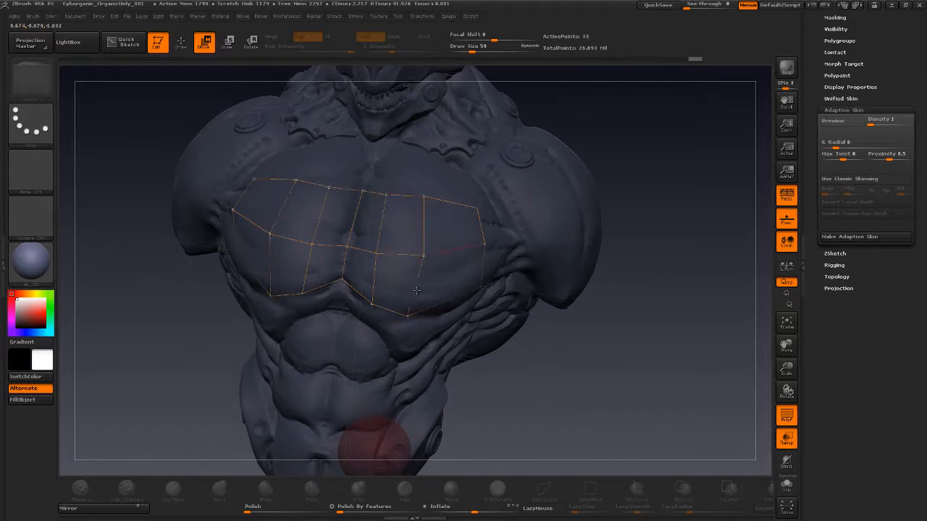
pyautogui.moveTo(423, 255); pyautogui.dragTo(424, 256)
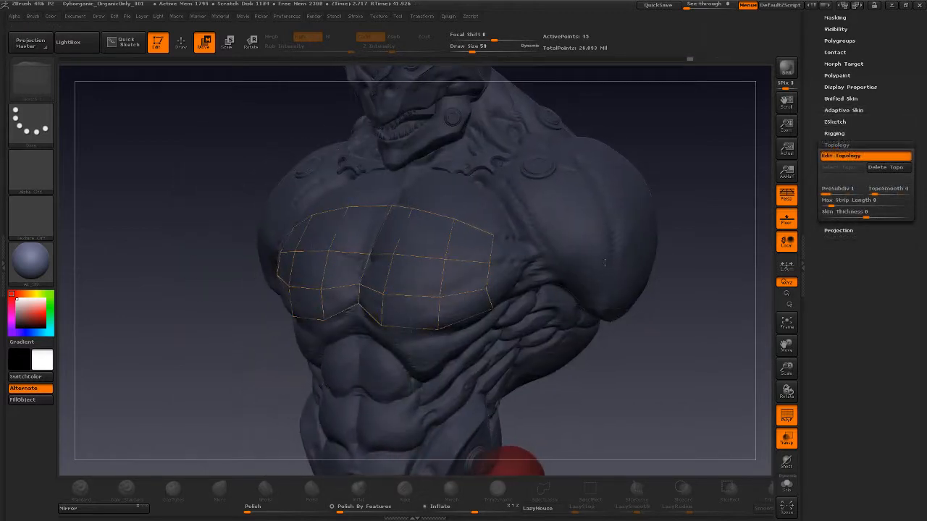
# Draw a mirrored row of topology points across the upper chest, from the outer side to the centre line.
pyautogui.moveTo(642, 355); pyautogui.dragTo(254, 110)
pyautogui.press('q')
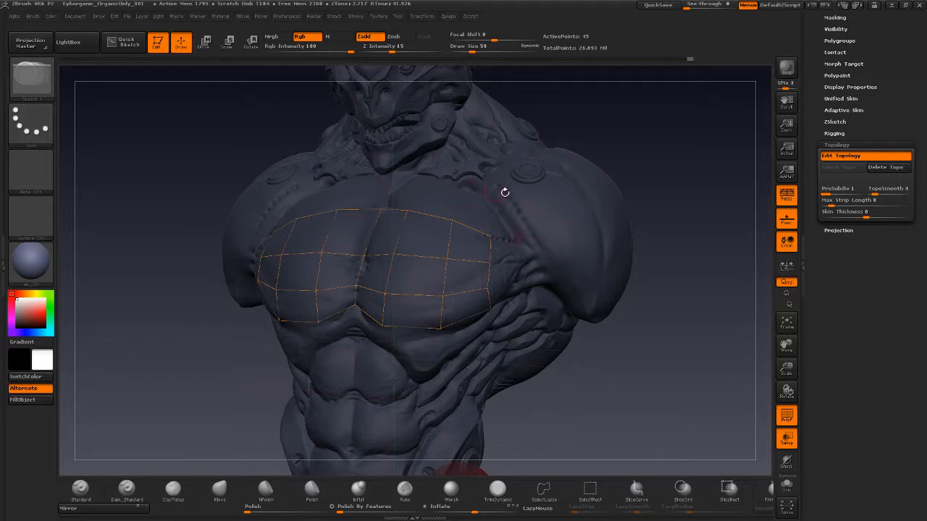
pyautogui.moveTo(624, 159); pyautogui.dragTo(624, 195)
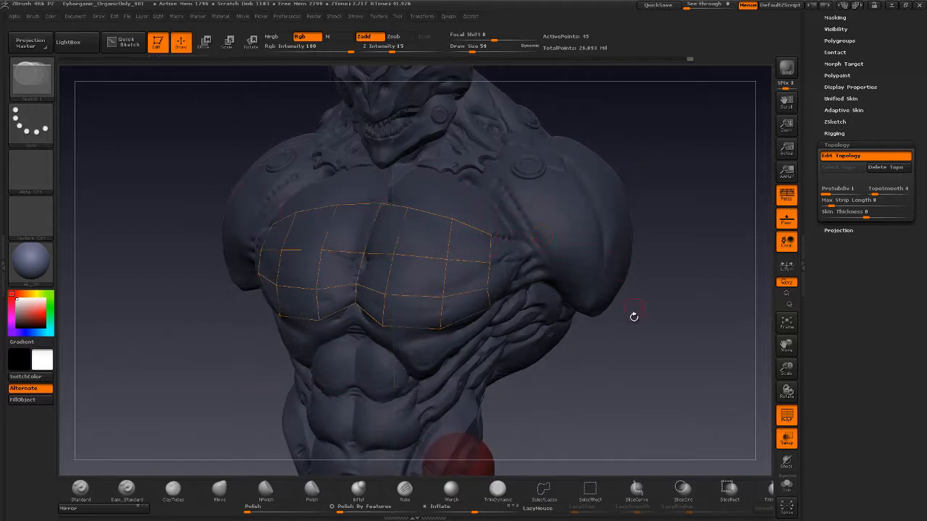
pyautogui.moveTo(634, 316); pyautogui.dragTo(633, 355)
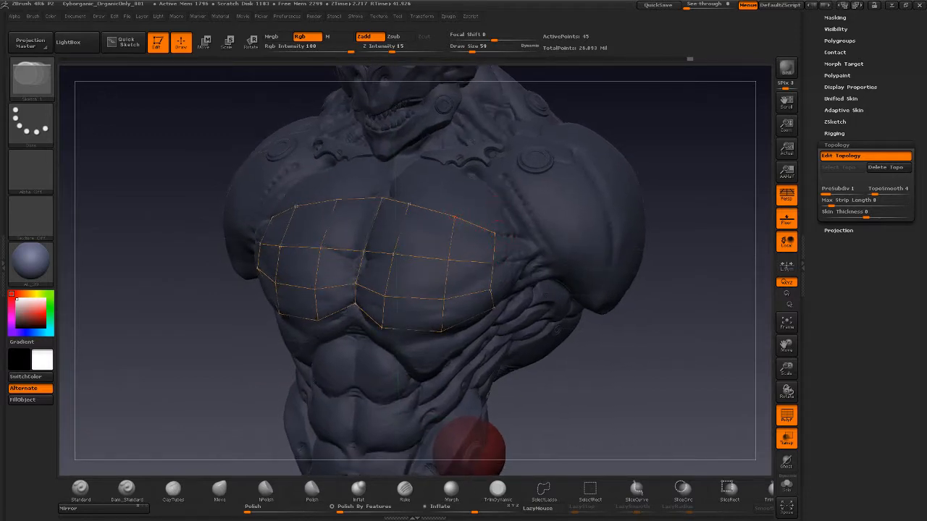
pyautogui.click(497, 210)
pyautogui.click(457, 195)
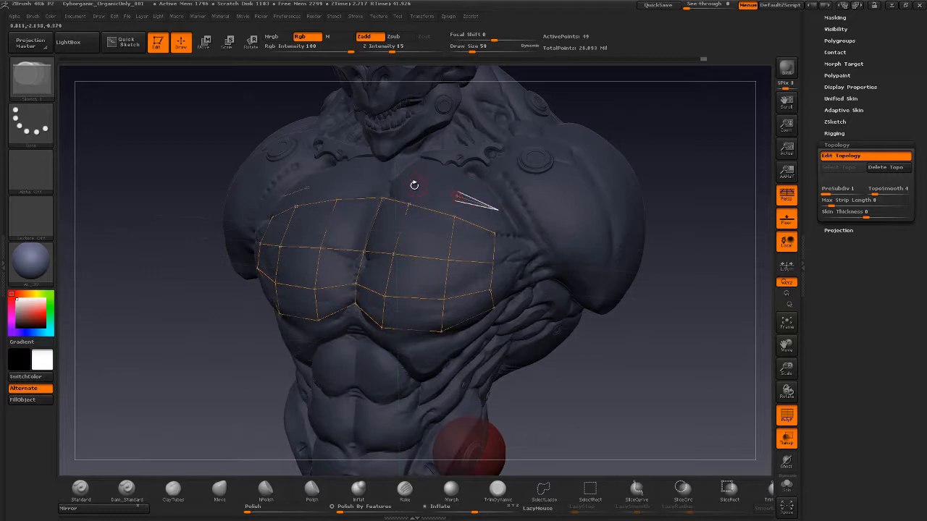
pyautogui.click(392, 179)
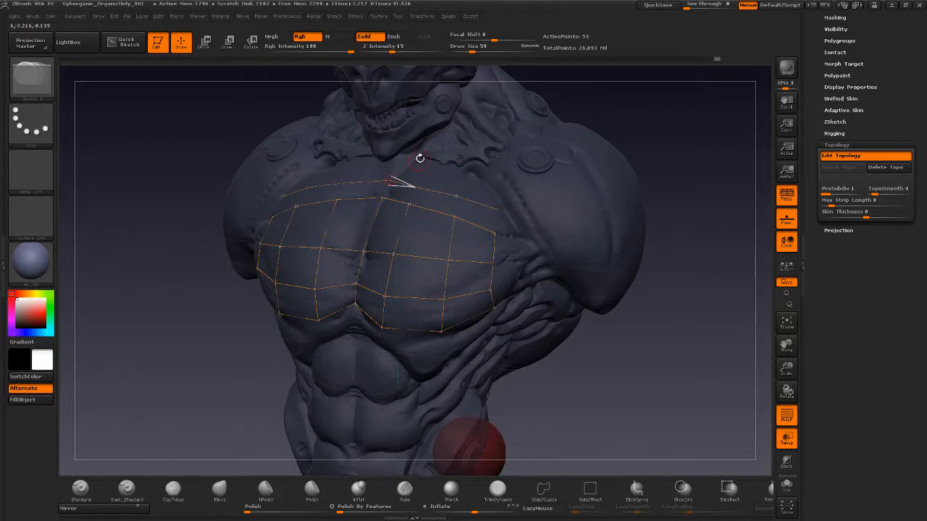
# Draw a mirrored outline from the centre point up along the collarbone and down to the outer end of the upper-chest row.
pyautogui.click(420, 157)
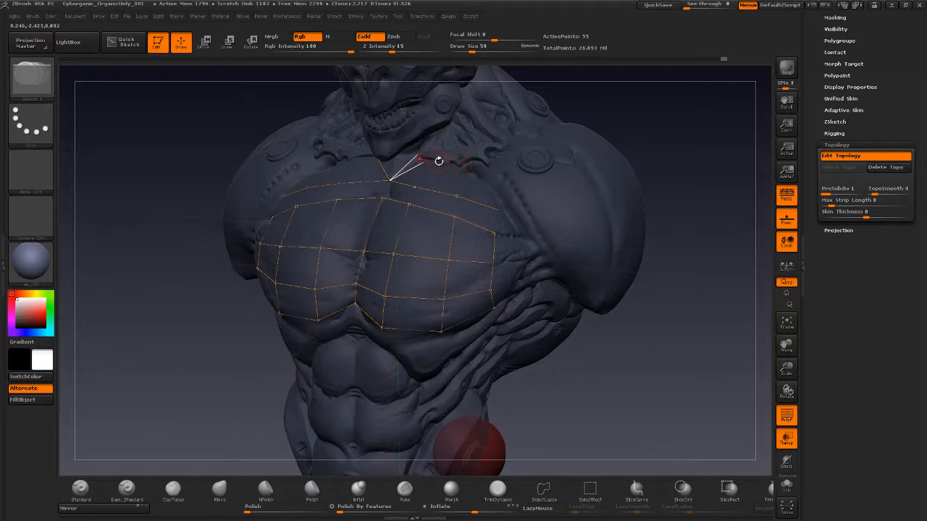
pyautogui.click(464, 170)
pyautogui.click(496, 182)
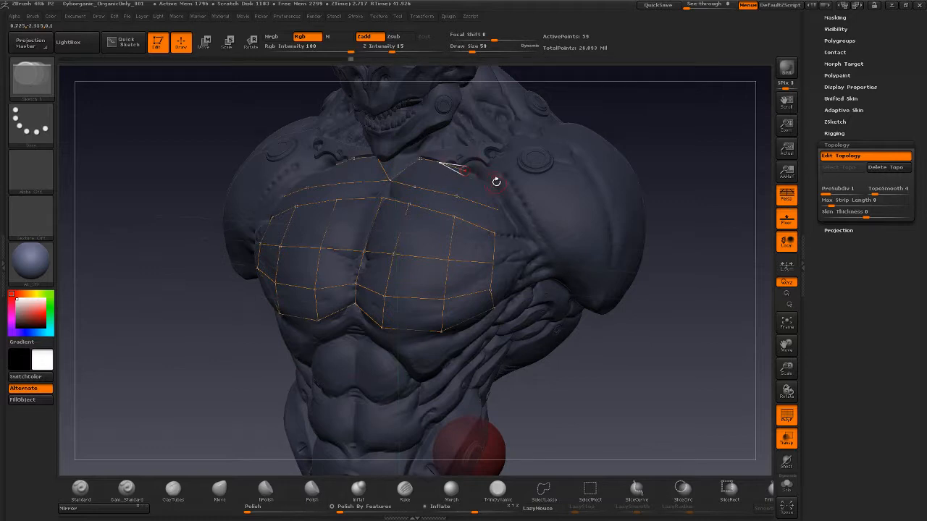
pyautogui.click(497, 209)
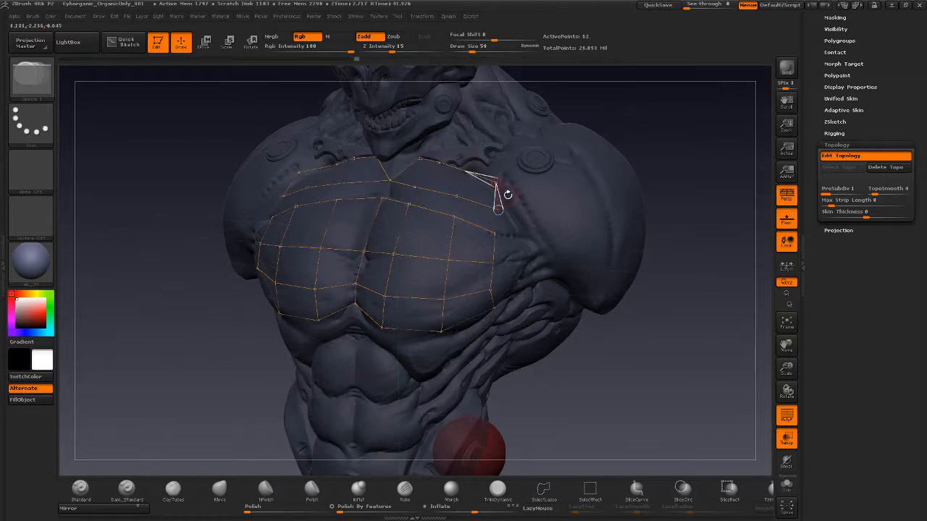
# Connect the upper-chest row's inner points to the collarbone outline with two mirrored cross edges.
pyautogui.keyDown('ctrl'); pyautogui.click(457, 195); pyautogui.keyUp('ctrl')
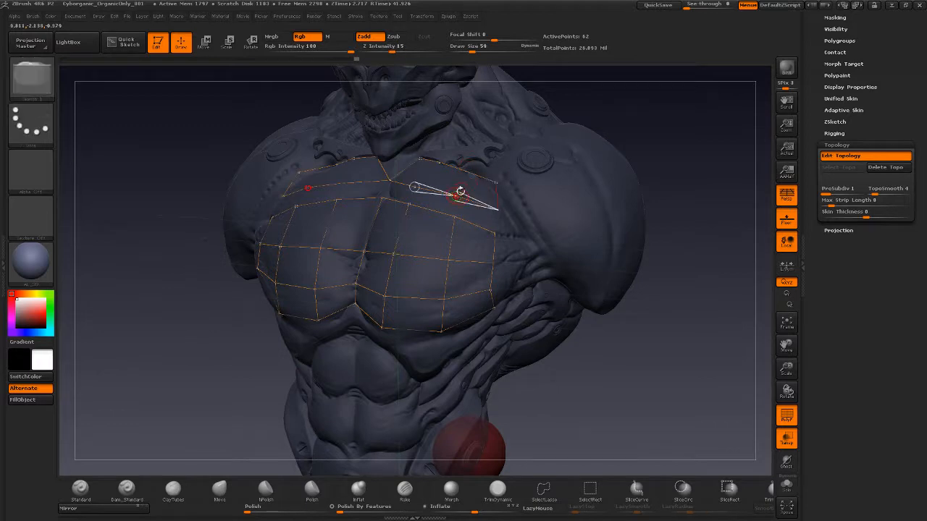
pyautogui.click(467, 173)
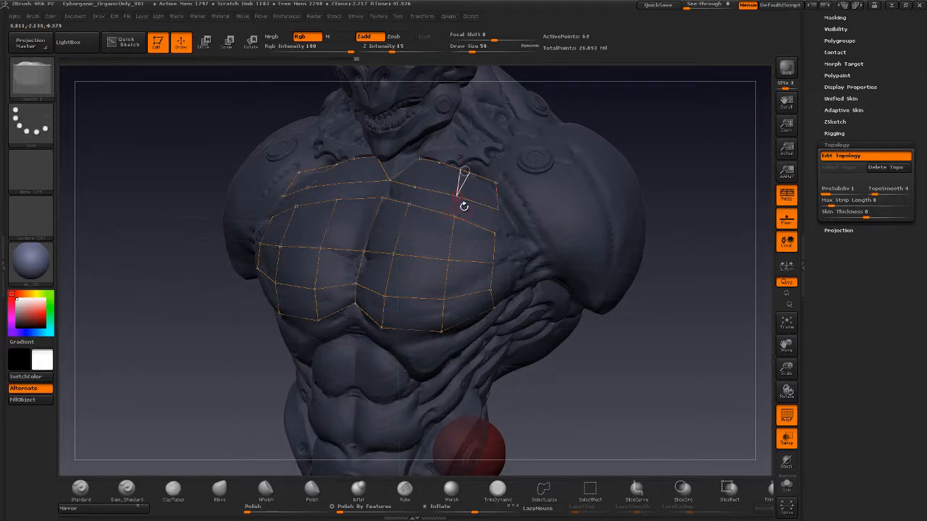
pyautogui.keyDown('ctrl'); pyautogui.click(415, 185); pyautogui.keyUp('ctrl')
# Check the adaptive skin preview of the collarbone strip and pectoral mesh, and return to the topology points.
pyautogui.moveTo(648, 325)
pyautogui.mouseDown()
pyautogui.moveTo(650, 360)
pyautogui.moveTo(650, 346)
pyautogui.mouseUp()
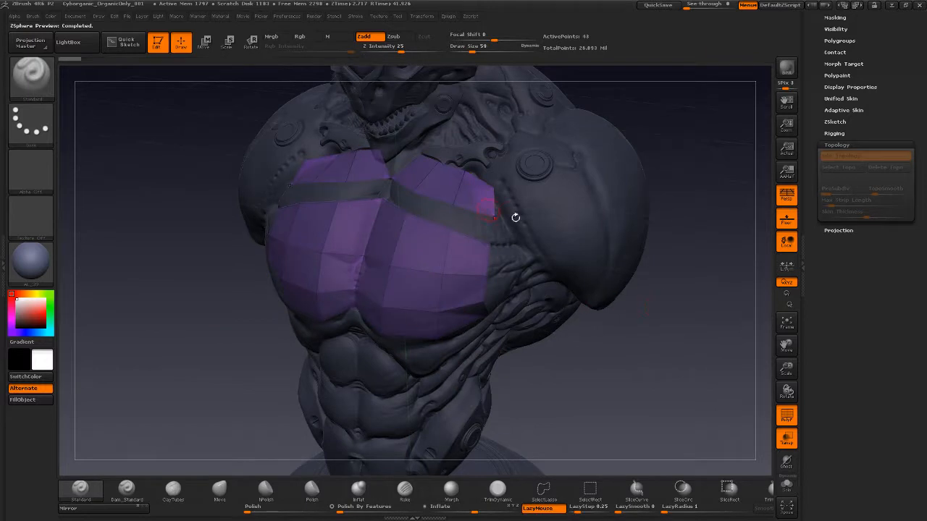
pyautogui.moveTo(656, 377)
pyautogui.mouseDown()
pyautogui.moveTo(629, 376)
pyautogui.moveTo(674, 375)
pyautogui.mouseUp()
pyautogui.press('a')
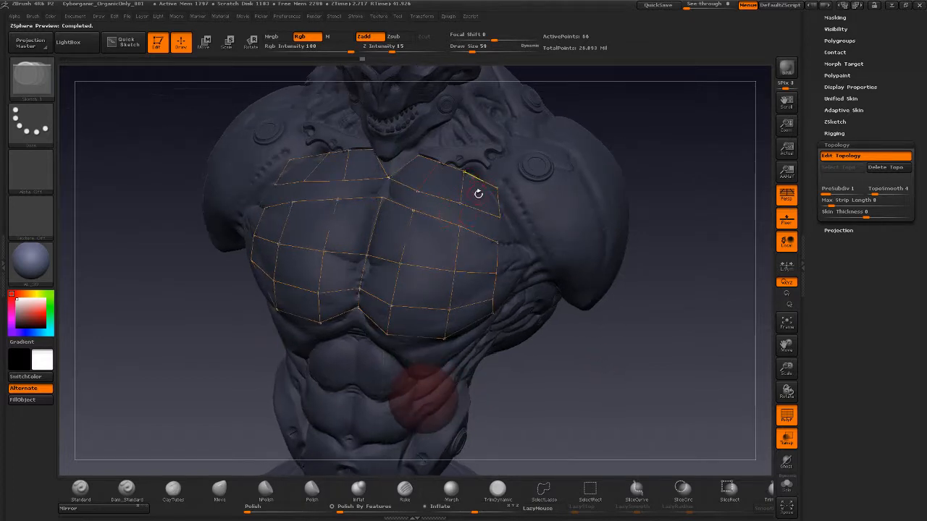
pyautogui.press('a')
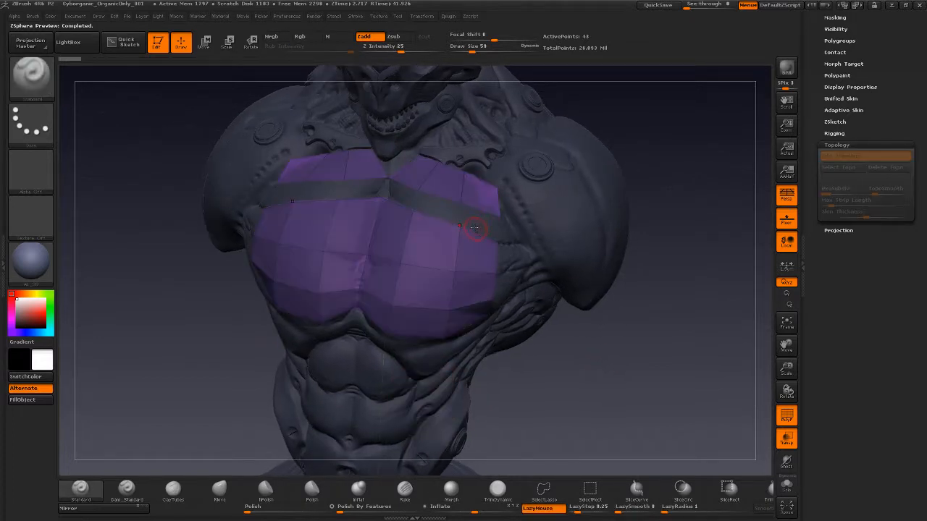
pyautogui.press('a')
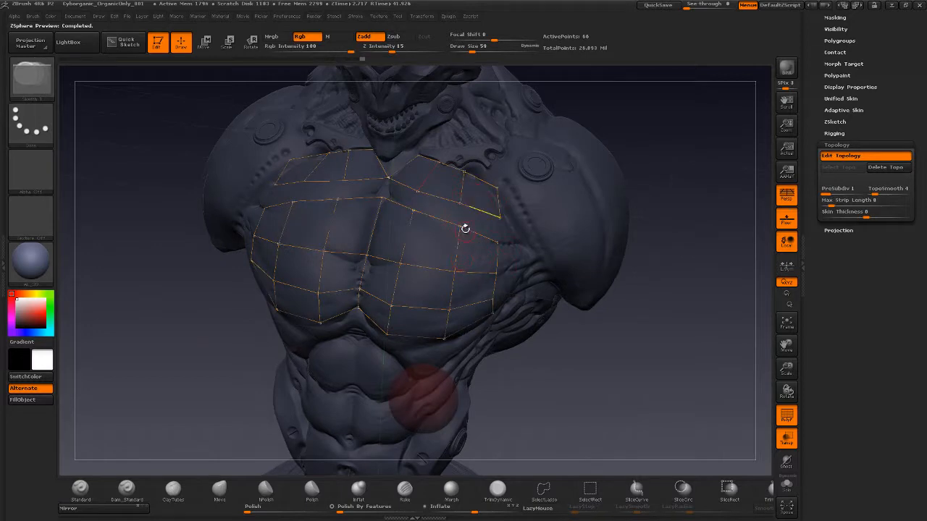
# Bridge the collarbone strip and the pectoral mesh by connecting their matching points from the outer edge to the sternum.
pyautogui.keyDown('ctrl'); pyautogui.click(499, 217); pyautogui.keyUp('ctrl')
pyautogui.click(498, 243)
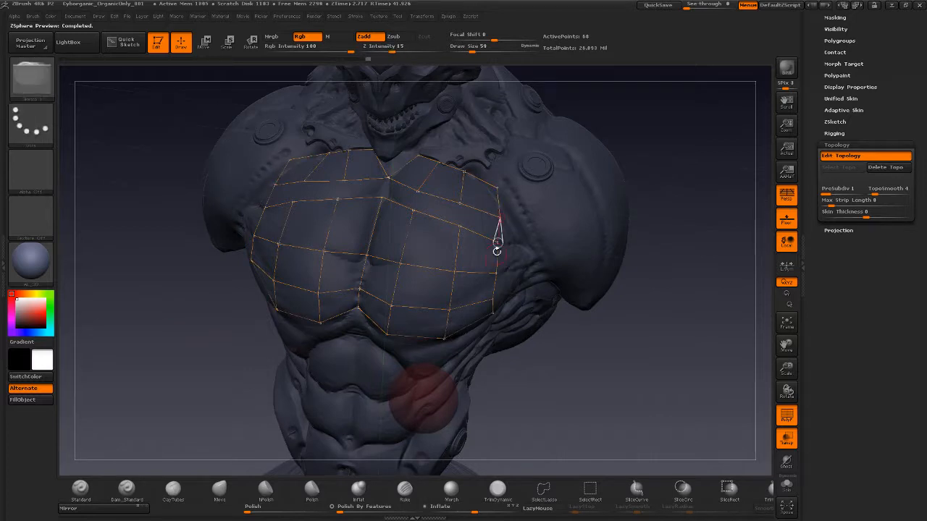
pyautogui.keyDown('ctrl'); pyautogui.click(460, 226); pyautogui.keyUp('ctrl')
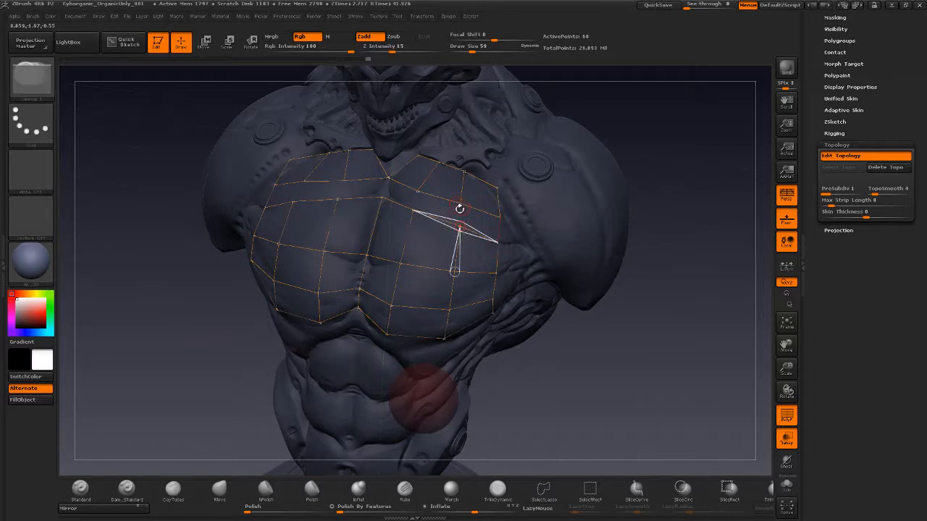
pyautogui.click(460, 202)
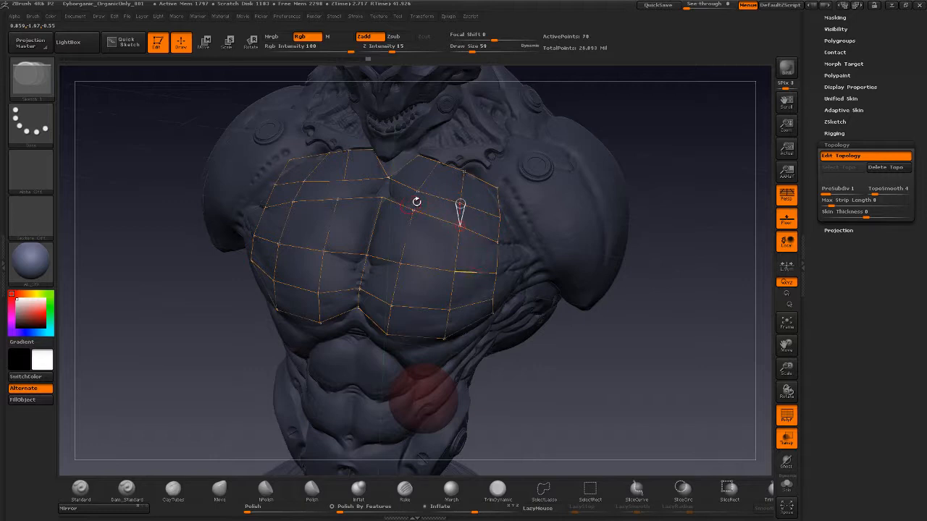
pyautogui.keyDown('ctrl'); pyautogui.click(414, 210); pyautogui.keyUp('ctrl')
pyautogui.click(418, 191)
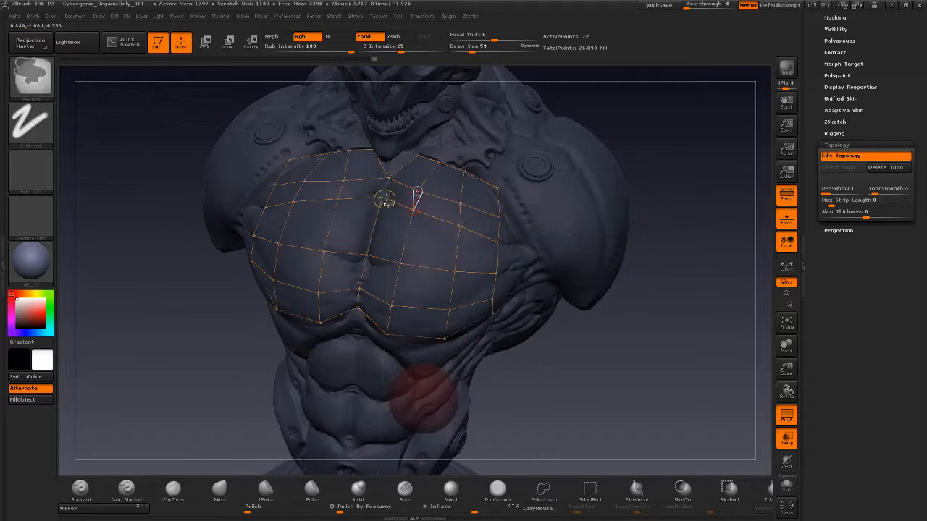
pyautogui.keyDown('ctrl'); pyautogui.click(384, 197); pyautogui.keyUp('ctrl')
pyautogui.click(388, 179)
# Inspect the bridged chest topology in the adaptive skin preview from several angles and turn the preview off.
pyautogui.press('a')
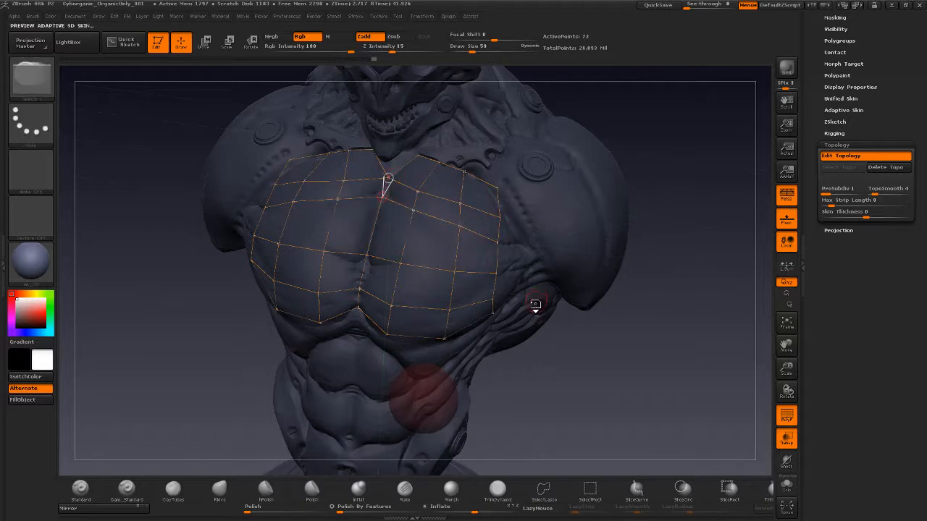
pyautogui.moveTo(590, 377); pyautogui.dragTo(586, 374)
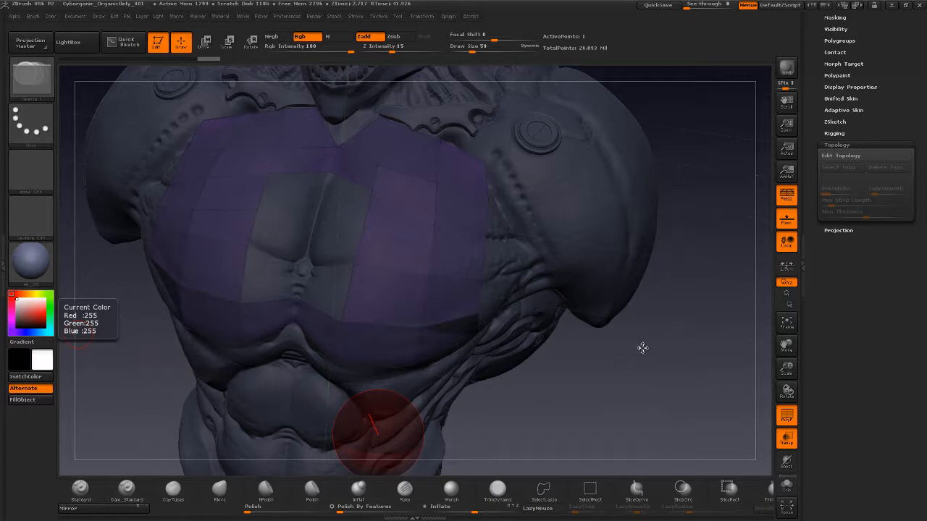
pyautogui.moveTo(642, 354); pyautogui.dragTo(601, 312)
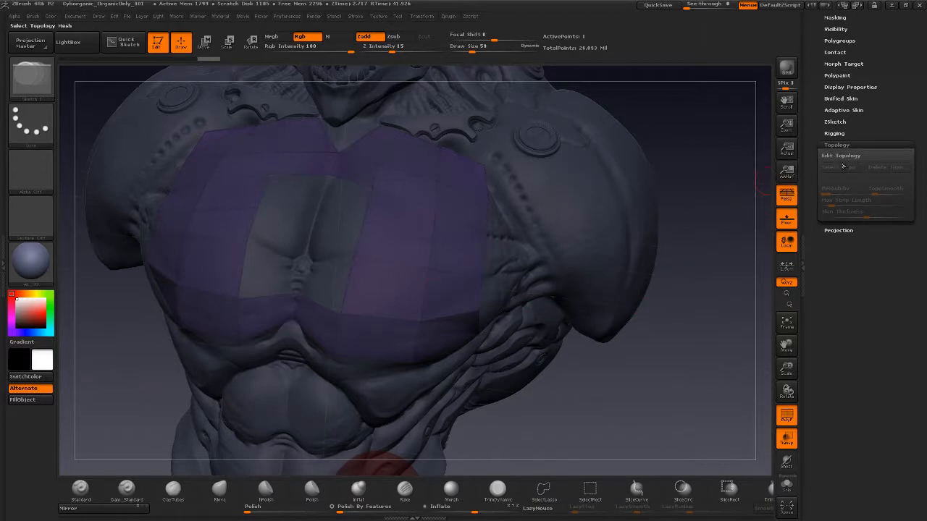
pyautogui.click(844, 110)
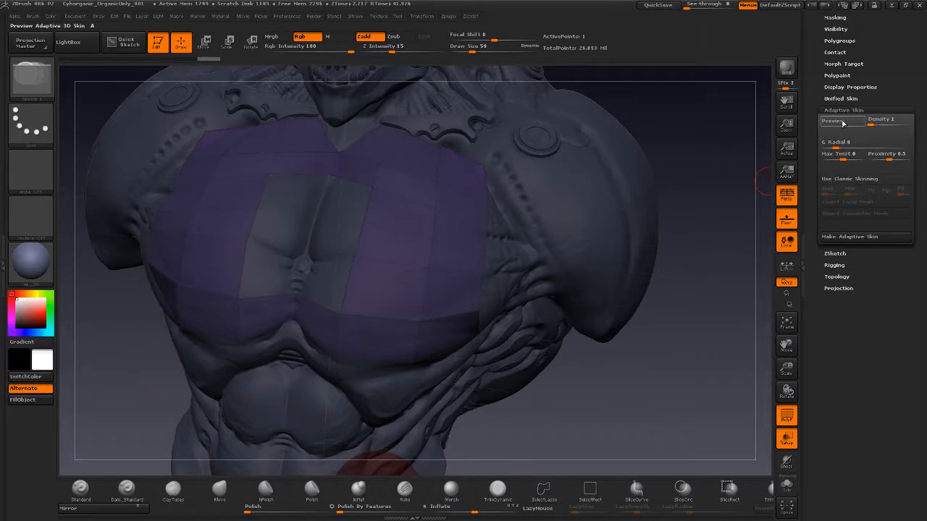
pyautogui.click(840, 122)
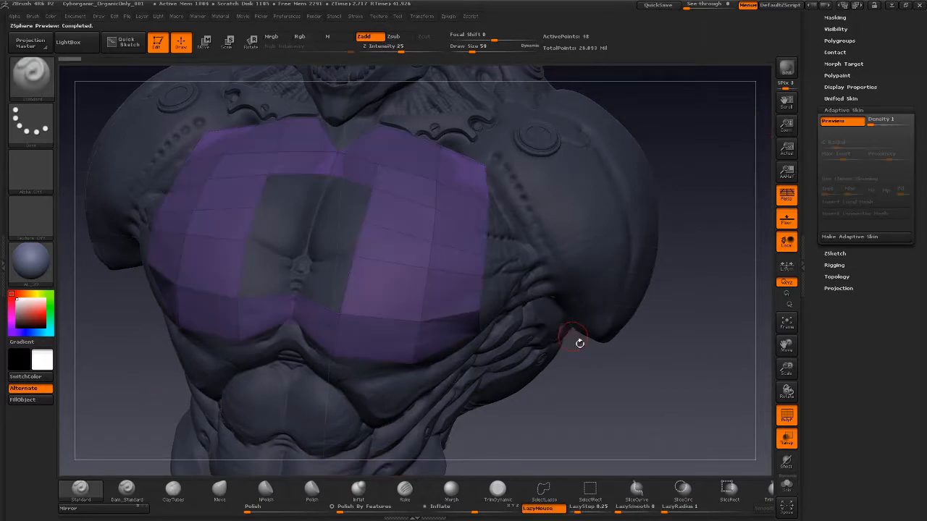
pyautogui.moveTo(614, 384); pyautogui.dragTo(507, 297)
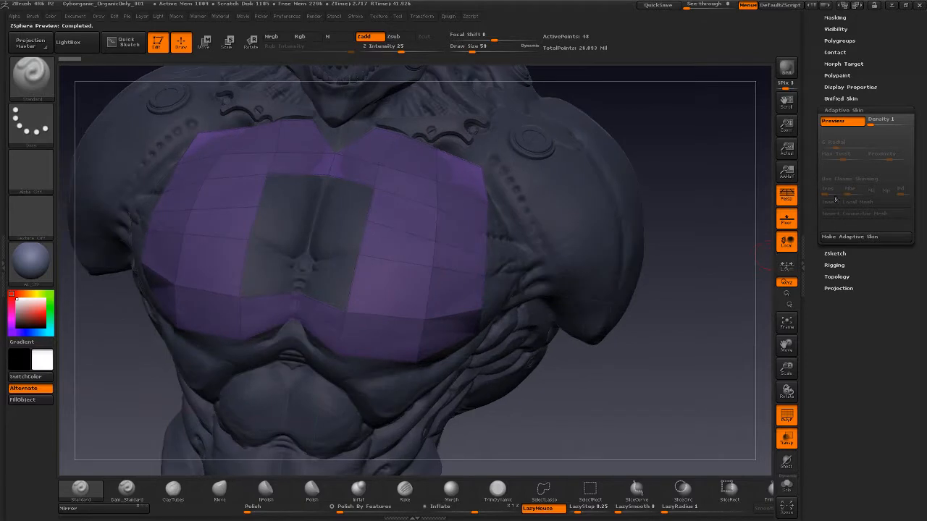
pyautogui.press('a')
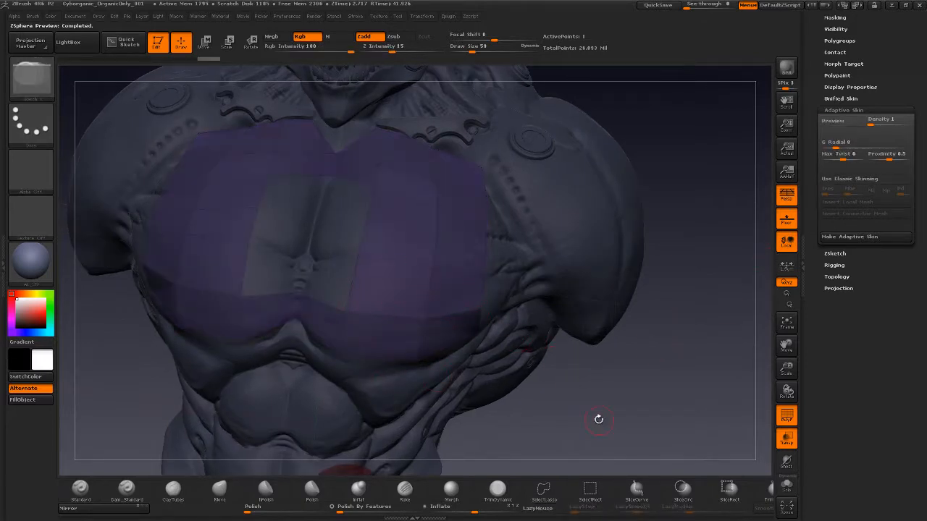
# Return to Edit Topology mode on the chest mesh and compare its layout with perspective switched off and on.
pyautogui.moveTo(599, 420); pyautogui.dragTo(623, 389)
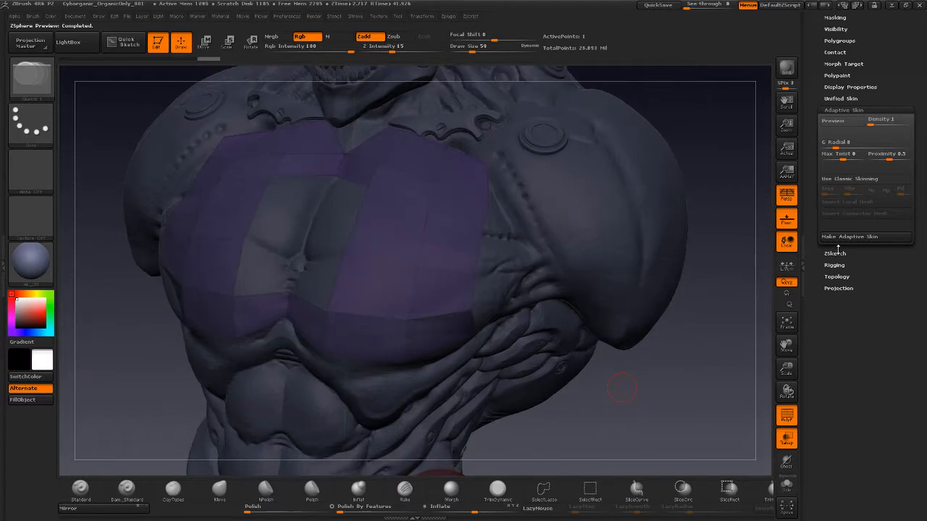
pyautogui.click(838, 275)
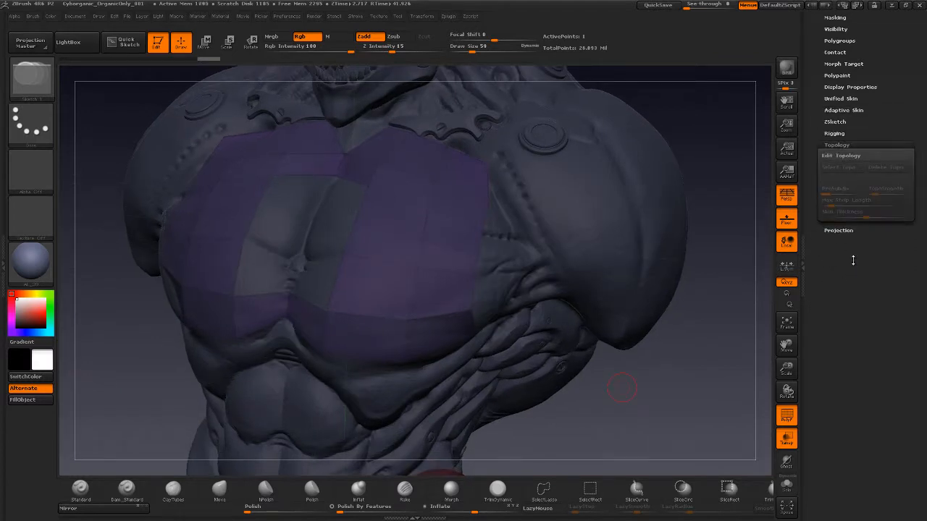
pyautogui.click(832, 157)
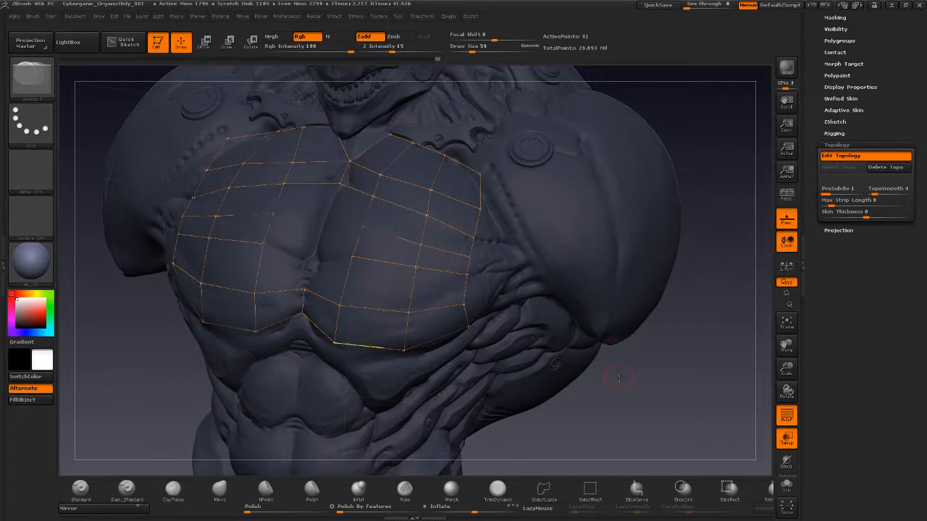
pyautogui.click(786, 195)
pyautogui.click(786, 195)
pyautogui.click(786, 196)
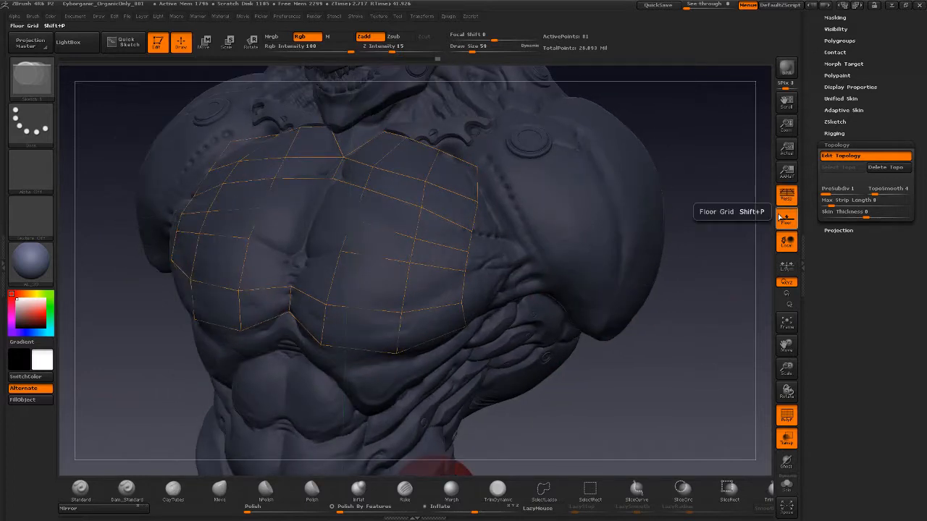
pyautogui.moveTo(626, 376); pyautogui.dragTo(639, 369)
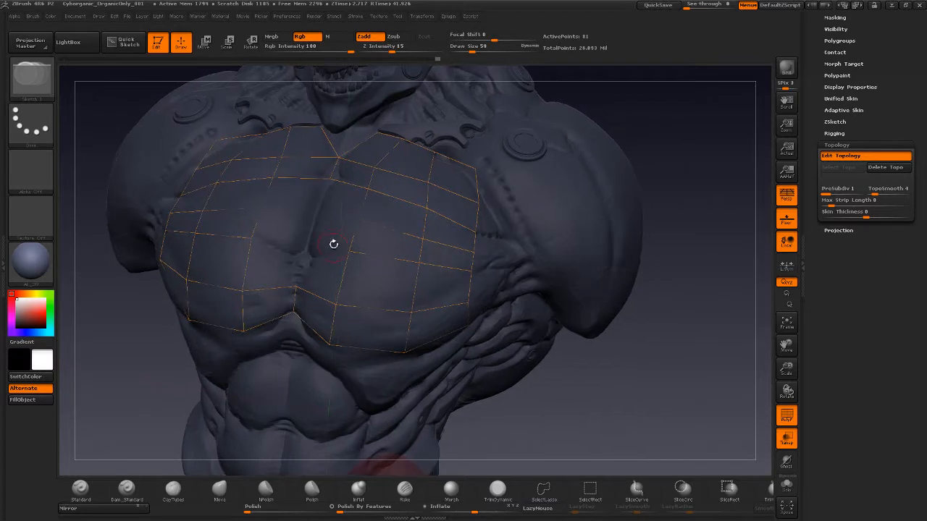
# Set the draw size to 25 and connect the pectoral's inner point across the sternum down to the lower centre point.
pyautogui.press('s')
pyautogui.moveTo(336, 239); pyautogui.dragTo(334, 239)
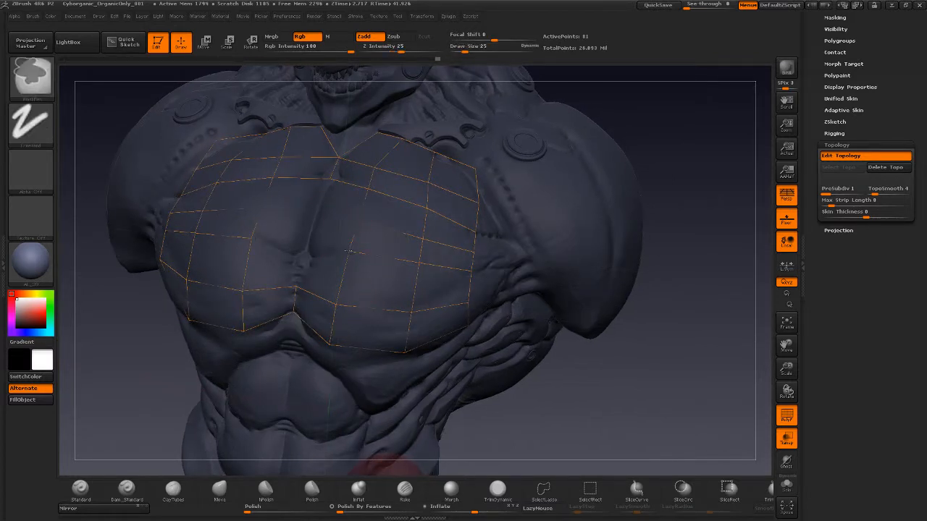
pyautogui.keyDown('ctrl'); pyautogui.click(349, 251); pyautogui.keyUp('ctrl')
pyautogui.click(306, 249)
pyautogui.click(295, 286)
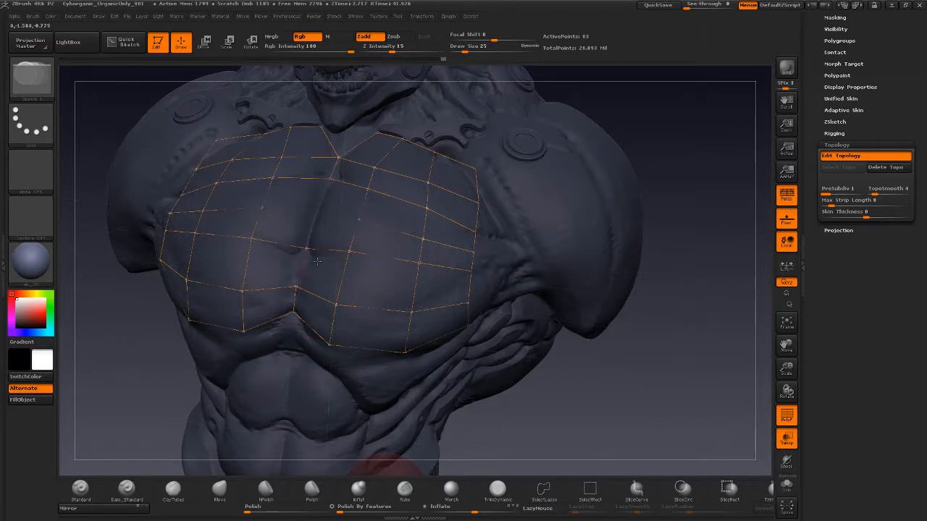
# Continue the sternum centre line up to the upper-chest row with a new centre point joined to the pectoral's inner edge.
pyautogui.keyDown('ctrl'); pyautogui.click(306, 248); pyautogui.keyUp('ctrl')
pyautogui.click(315, 214)
pyautogui.click(358, 218)
pyautogui.keyDown('ctrl'); pyautogui.click(316, 214); pyautogui.keyUp('ctrl')
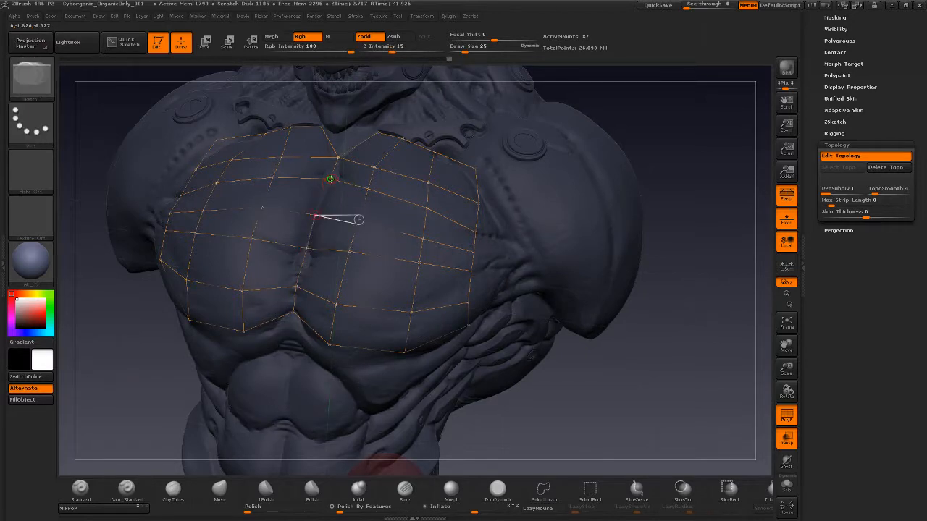
pyautogui.click(330, 179)
# Check the adaptive skin preview of the closed sternum area and return to the topology points.
pyautogui.press('a')
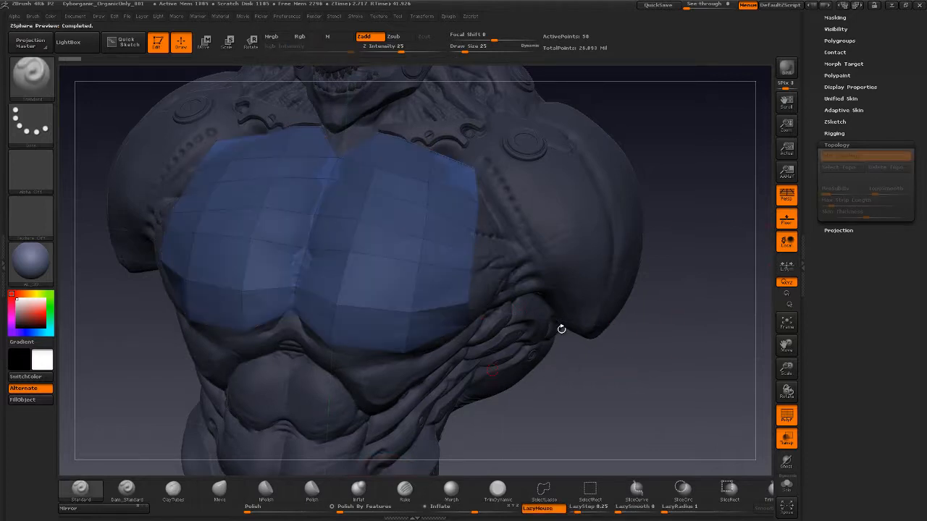
pyautogui.moveTo(607, 397); pyautogui.dragTo(611, 383)
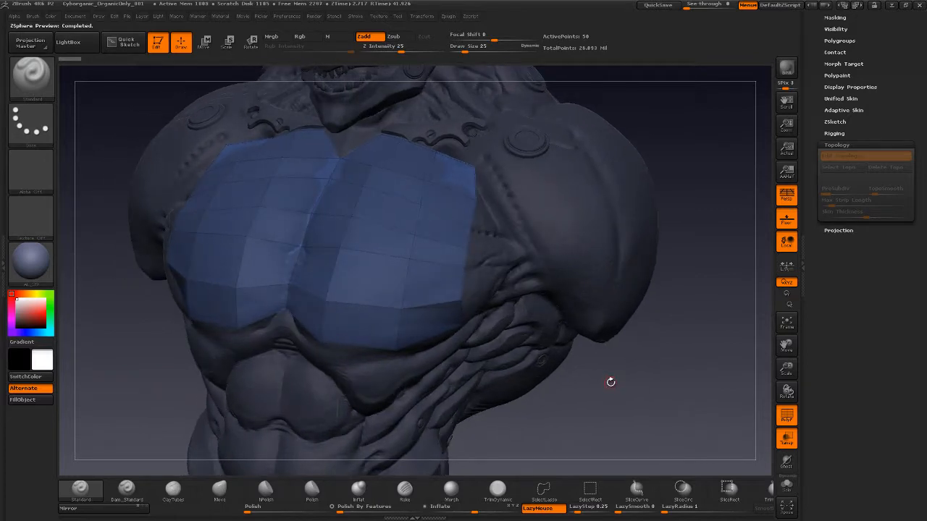
pyautogui.press('a')
# Add a mirrored quad from the pectoral's lower outer edge towards the armpit.
pyautogui.moveTo(624, 372)
pyautogui.mouseDown()
pyautogui.moveTo(614, 385)
pyautogui.moveTo(449, 314)
pyautogui.mouseUp()
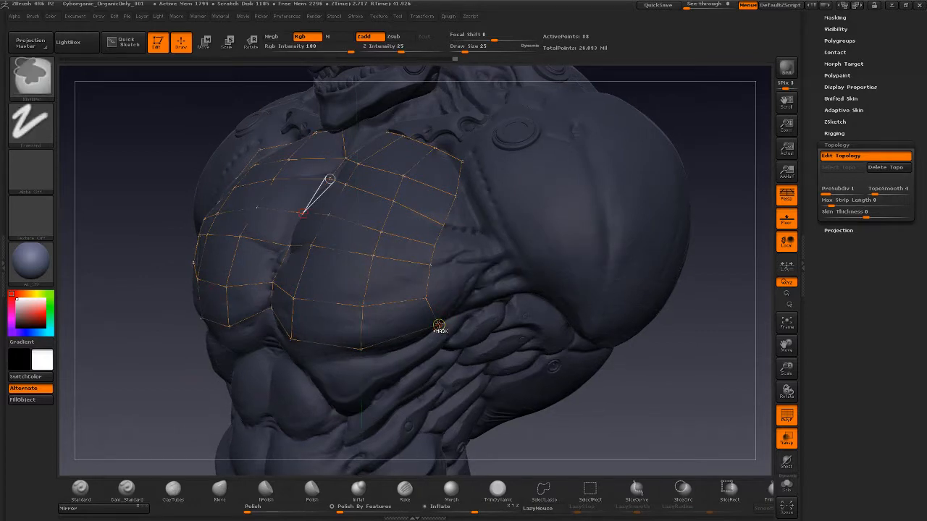
pyautogui.keyDown('ctrl'); pyautogui.click(439, 326); pyautogui.keyUp('ctrl')
pyautogui.click(489, 297)
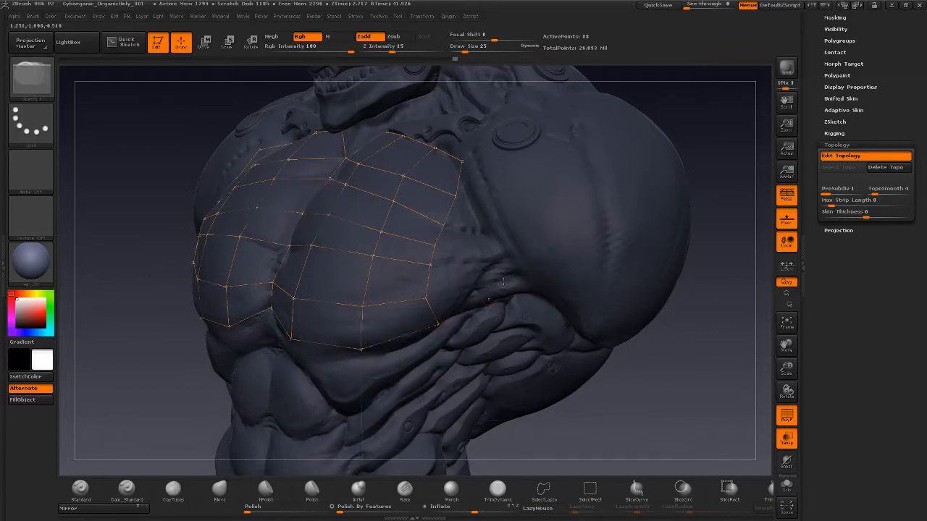
pyautogui.click(481, 282)
pyautogui.click(426, 298)
# Add two mirrored quads from the pectoral's upper outer edge down along the shoulder seam towards the armpit.
pyautogui.keyDown('ctrl'); pyautogui.click(463, 162); pyautogui.keyUp('ctrl')
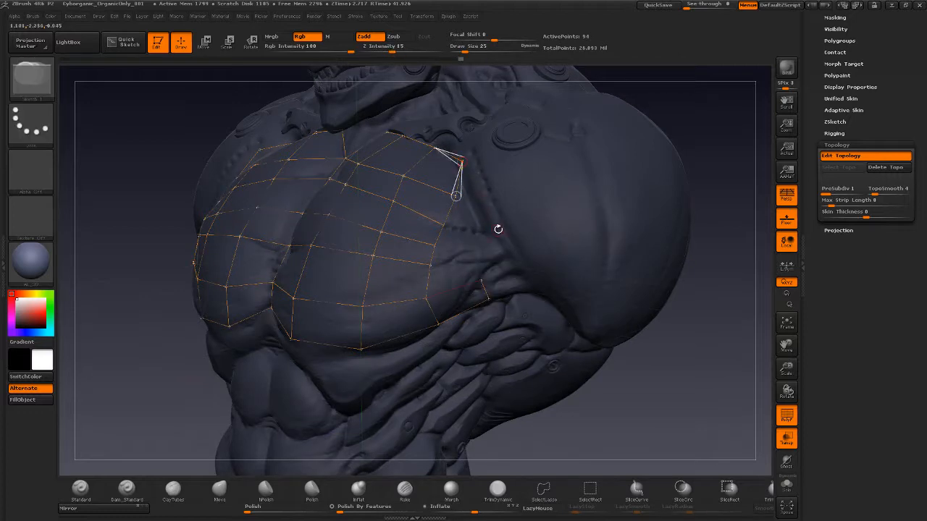
pyautogui.click(497, 229)
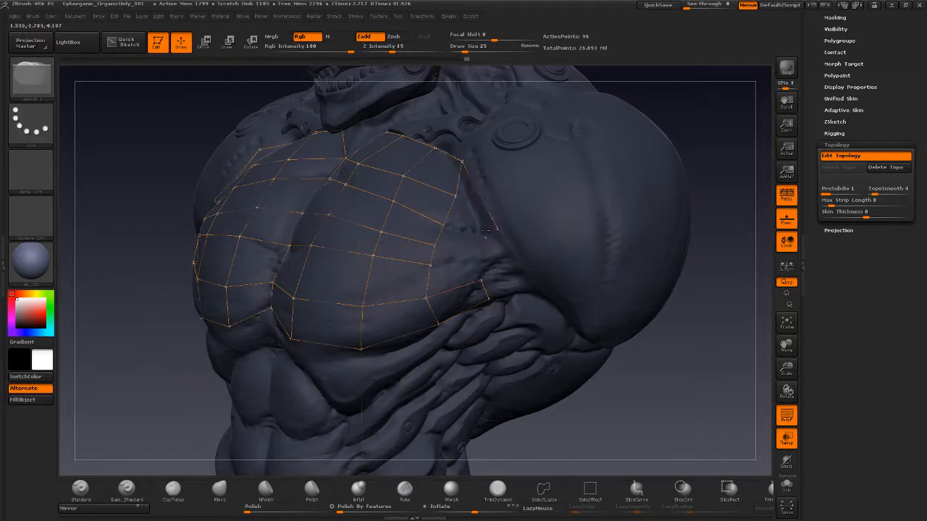
pyautogui.click(456, 196)
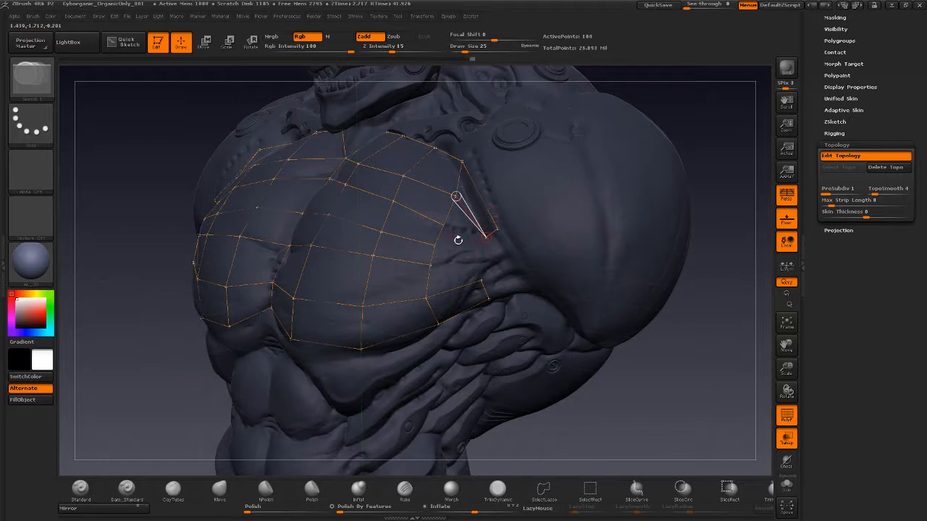
pyautogui.keyDown('ctrl'); pyautogui.click(444, 225); pyautogui.keyUp('ctrl')
pyautogui.click(479, 248)
pyautogui.click(480, 248)
pyautogui.click(486, 237)
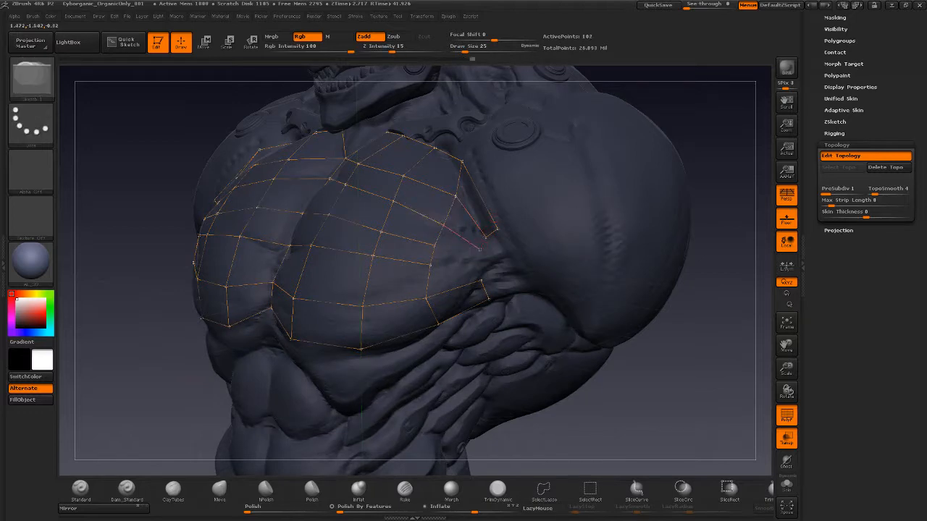
# Extend the remaining outer-edge points of the pectoral to the armpit and link their ends into one continuous edge.
pyautogui.keyDown('ctrl'); pyautogui.click(436, 247); pyautogui.keyUp('ctrl')
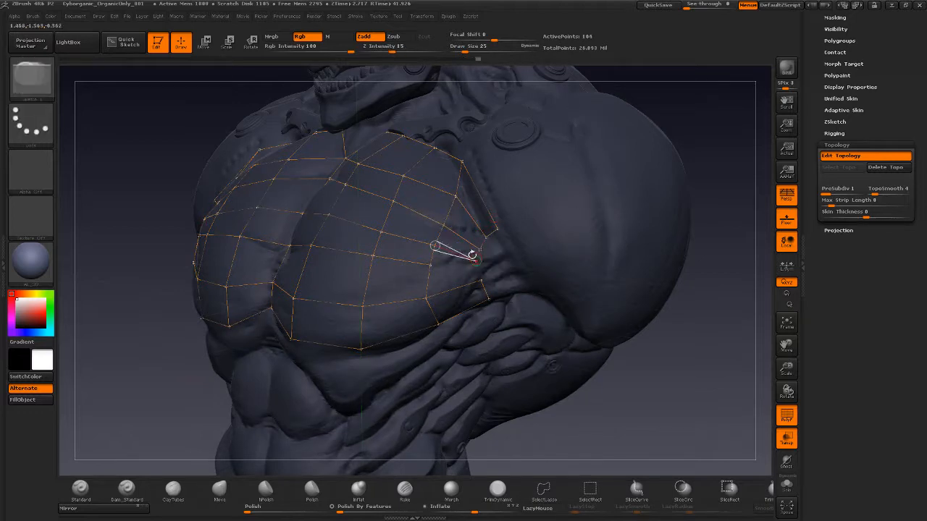
pyautogui.click(479, 249)
pyautogui.keyDown('ctrl'); pyautogui.click(431, 265); pyautogui.keyUp('ctrl')
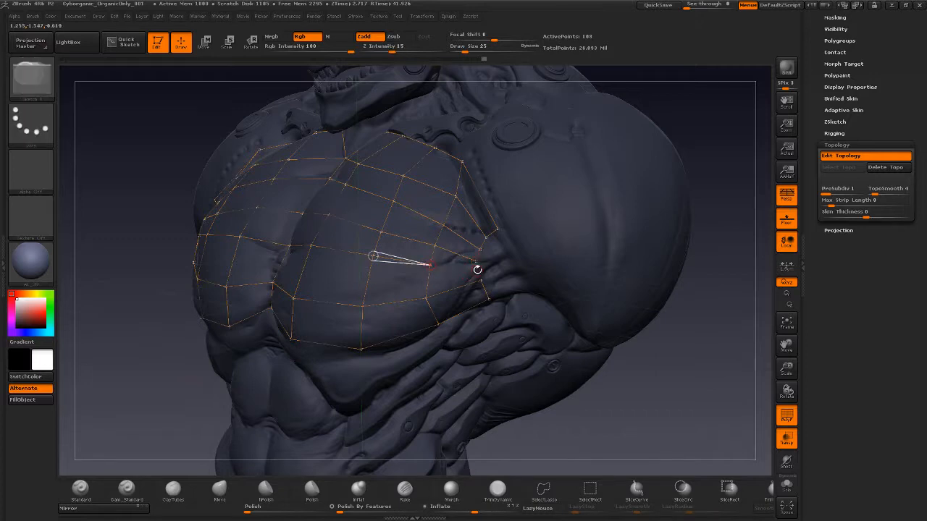
pyautogui.click(476, 271)
pyautogui.click(476, 262)
pyautogui.keyDown('ctrl'); pyautogui.click(481, 280); pyautogui.keyUp('ctrl')
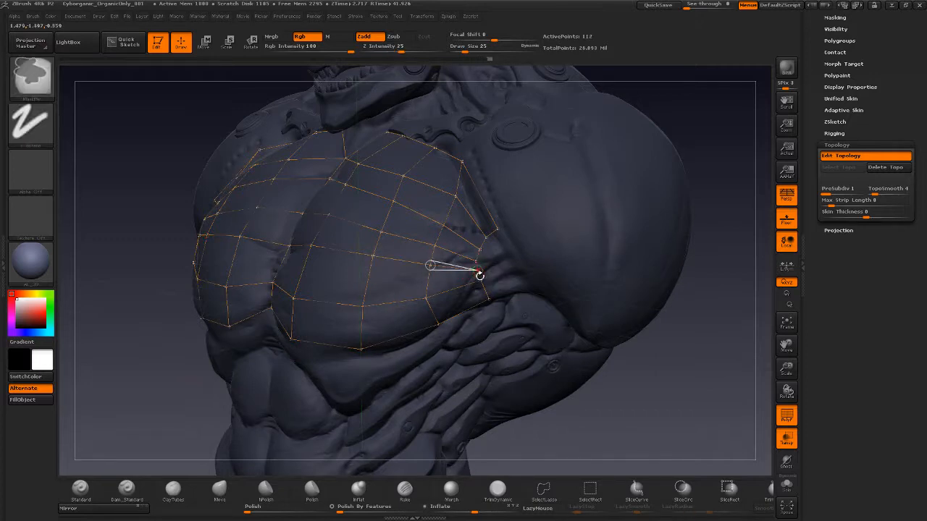
# Outline the lower part of the armpit fold with new points and divide it with cross edges to the pectoral's end points.
pyautogui.click(488, 298)
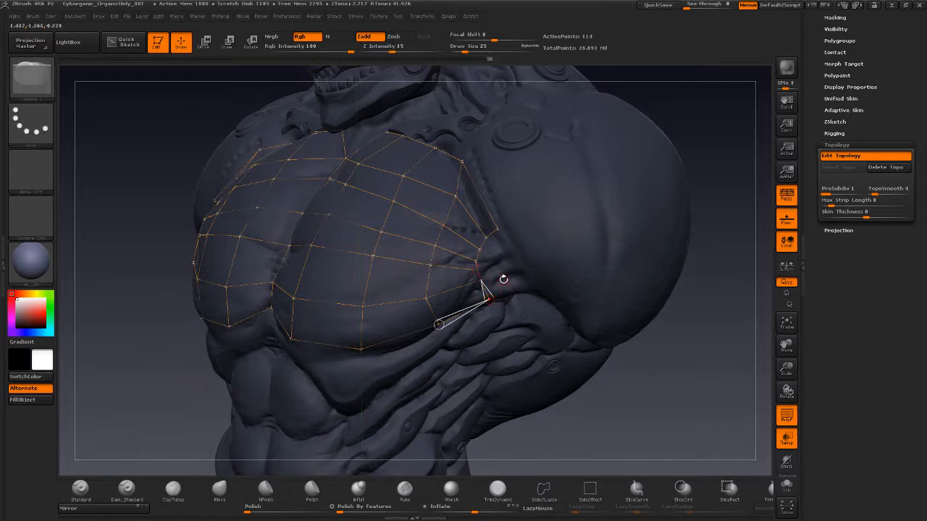
pyautogui.click(508, 280)
pyautogui.click(511, 262)
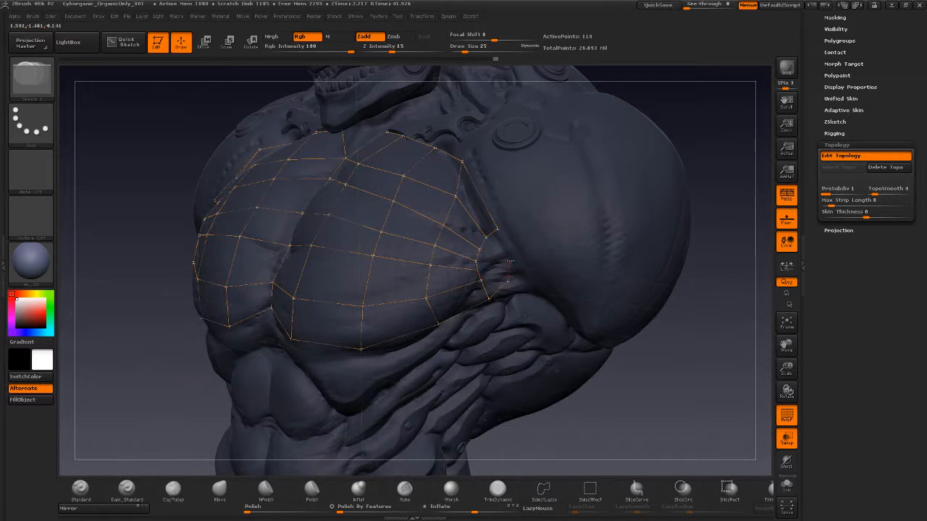
pyautogui.click(493, 260)
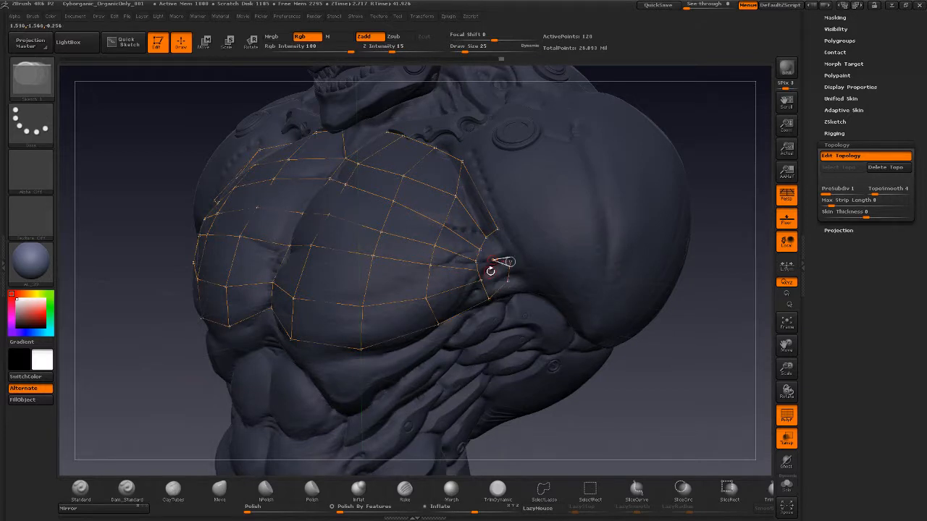
pyautogui.click(491, 272)
pyautogui.click(481, 281)
pyautogui.keyDown('ctrl'); pyautogui.click(490, 272); pyautogui.keyUp('ctrl')
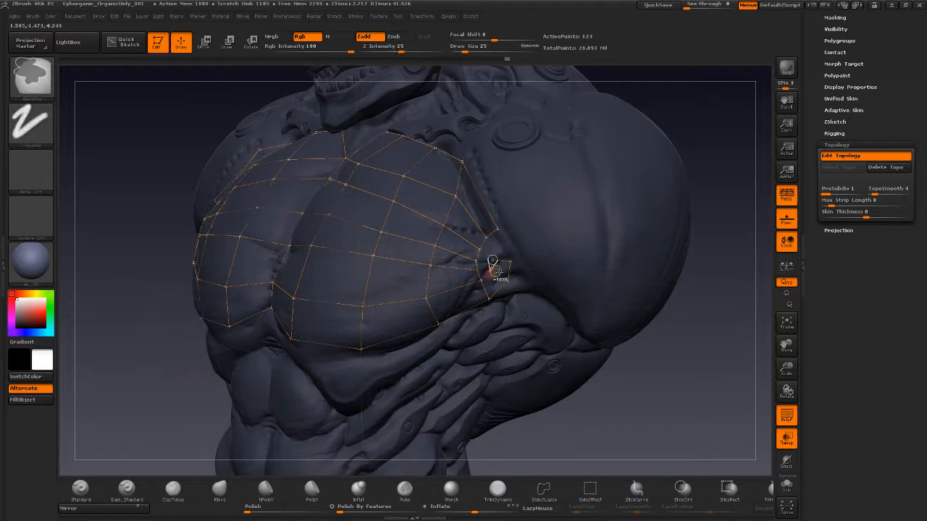
pyautogui.click(507, 281)
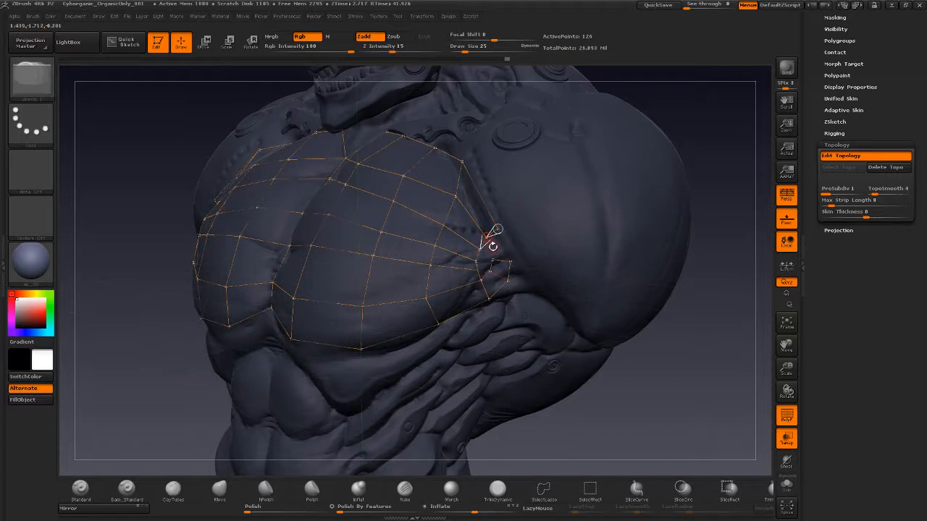
# Run an outer edge from the shoulder seam's end down to the armpit fold and cross-connect it to the inner point.
pyautogui.click(497, 229)
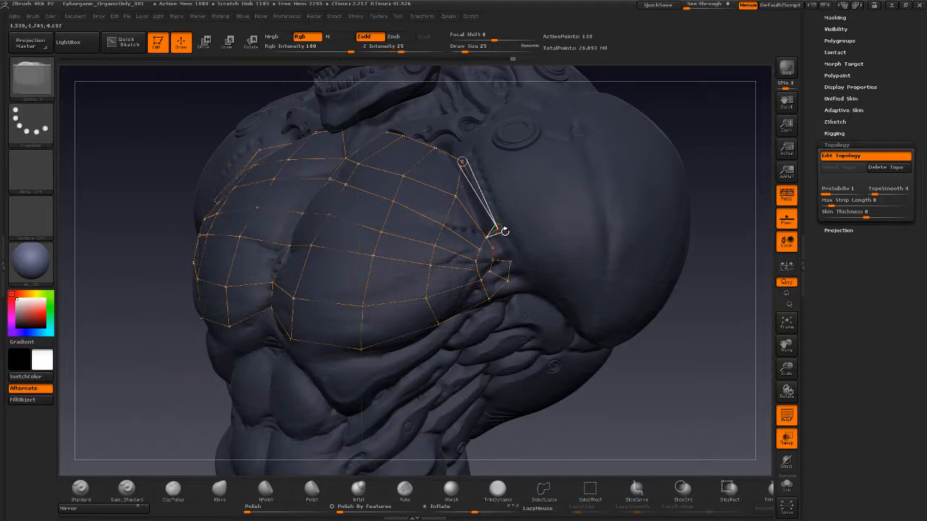
pyautogui.click(505, 245)
pyautogui.click(510, 261)
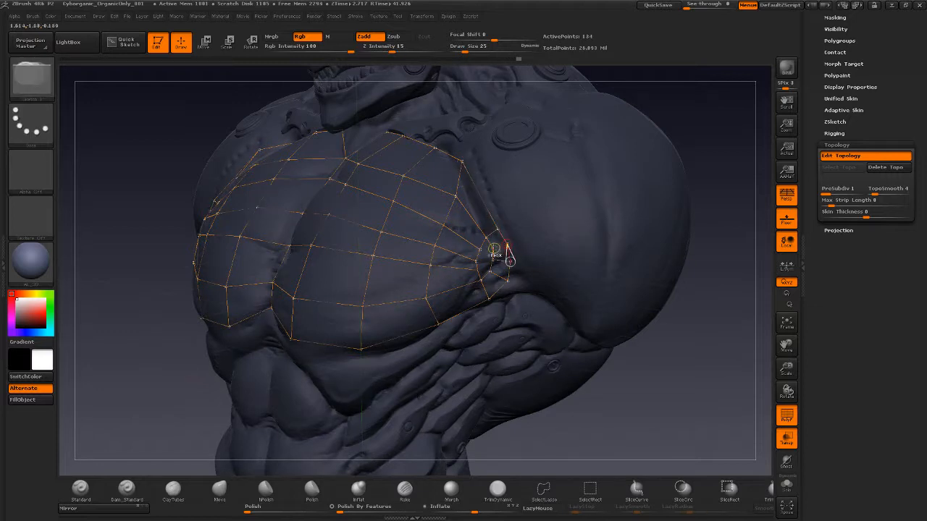
pyautogui.keyDown('ctrl'); pyautogui.click(493, 247); pyautogui.keyUp('ctrl')
pyautogui.click(507, 244)
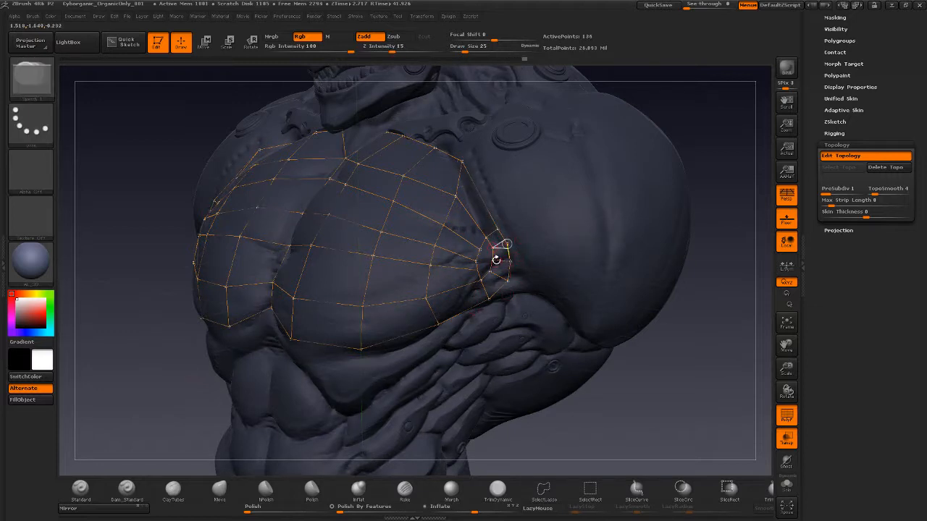
# Join the inner armpit points into a vertical edge and tie it to the end of the pectoral row.
pyautogui.keyDown('ctrl'); pyautogui.click(493, 248); pyautogui.keyUp('ctrl')
pyautogui.click(492, 259)
pyautogui.keyDown('ctrl'); pyautogui.click(493, 260); pyautogui.keyUp('ctrl')
pyautogui.click(490, 272)
pyautogui.click(476, 261)
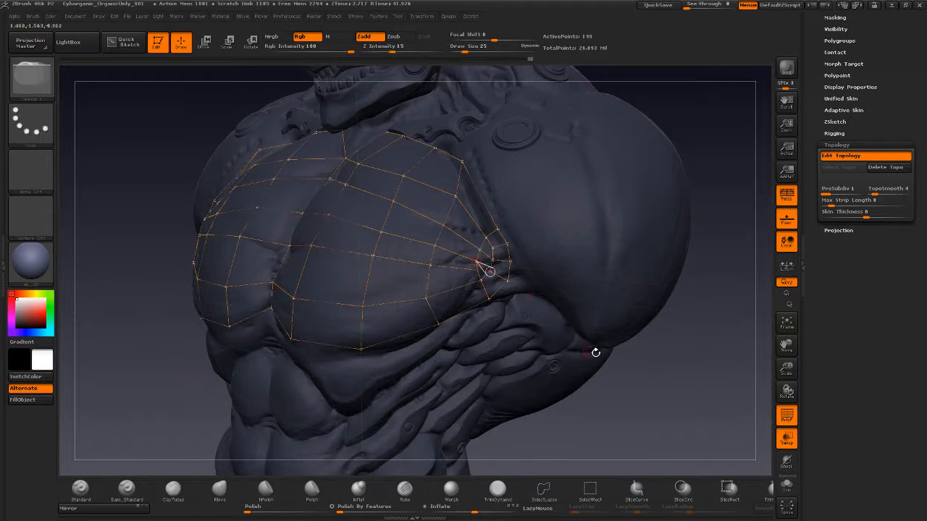
# Move the topology points along the pectoral's outer edge and around the armpit to even out the polygon spacing.
pyautogui.moveTo(659, 389)
pyautogui.mouseDown()
pyautogui.moveTo(644, 391)
pyautogui.moveTo(677, 387)
pyautogui.moveTo(662, 385)
pyautogui.moveTo(654, 410)
pyautogui.moveTo(640, 410)
pyautogui.mouseUp()
pyautogui.click(204, 42)
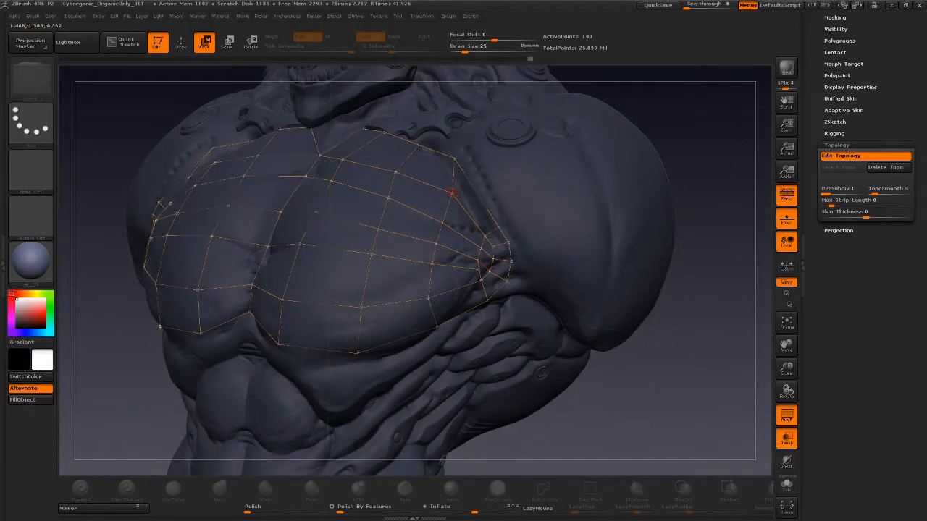
pyautogui.moveTo(445, 193); pyautogui.dragTo(452, 171)
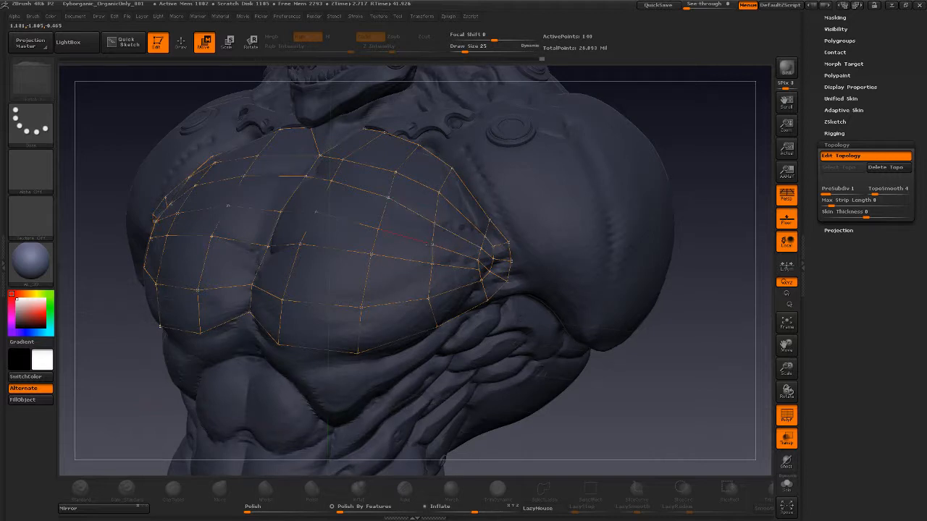
pyautogui.moveTo(432, 266); pyautogui.dragTo(427, 269)
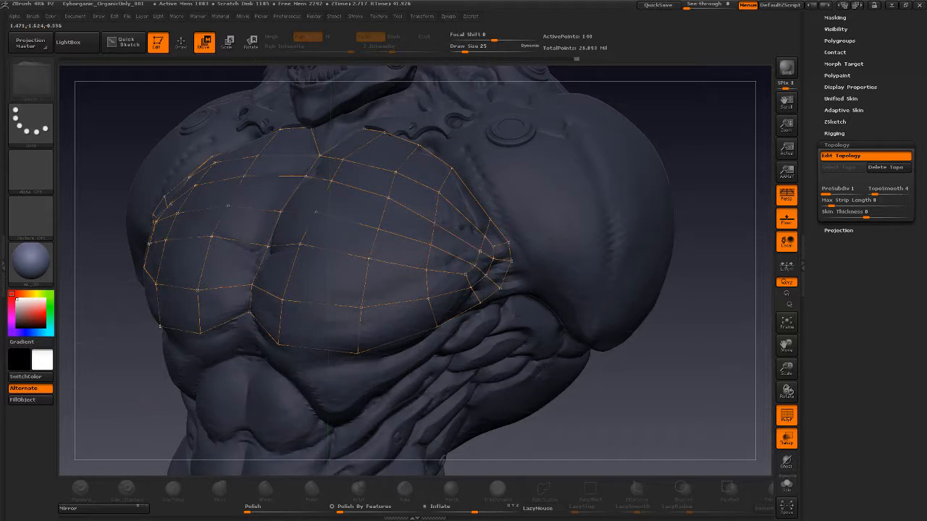
pyautogui.click(369, 258)
# Inspect the adaptive skin preview of the chest and armpit topology from several angles, returning to Draw mode.
pyautogui.moveTo(585, 426); pyautogui.dragTo(602, 416)
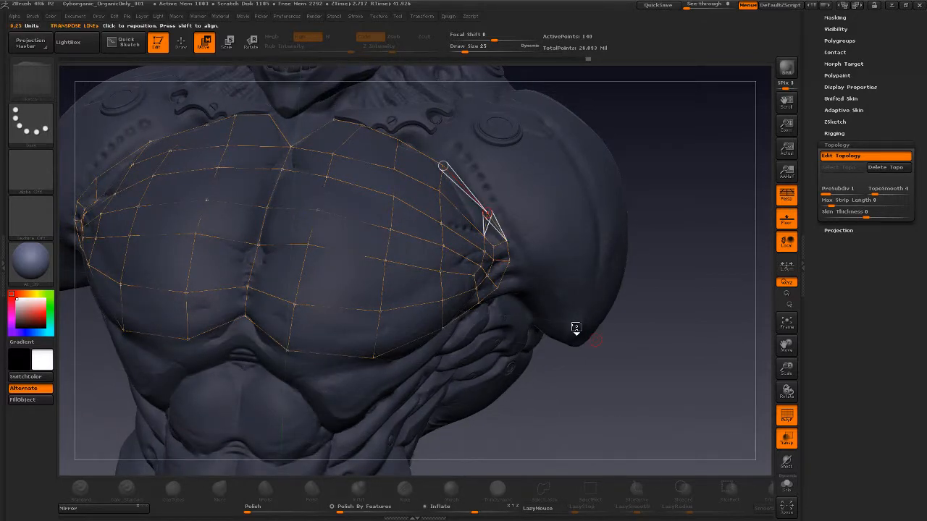
pyautogui.press('a')
pyautogui.moveTo(587, 399); pyautogui.dragTo(331, 456)
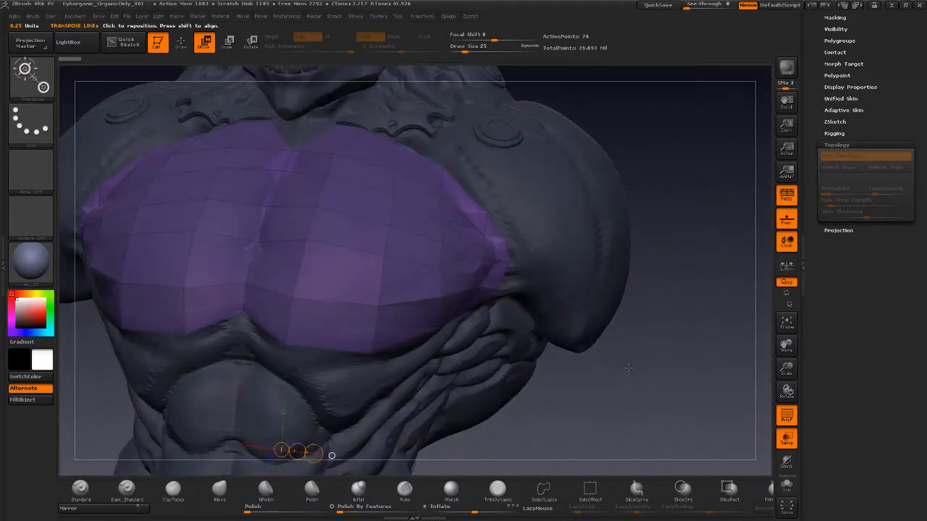
pyautogui.moveTo(628, 368); pyautogui.dragTo(637, 322)
pyautogui.press('q')
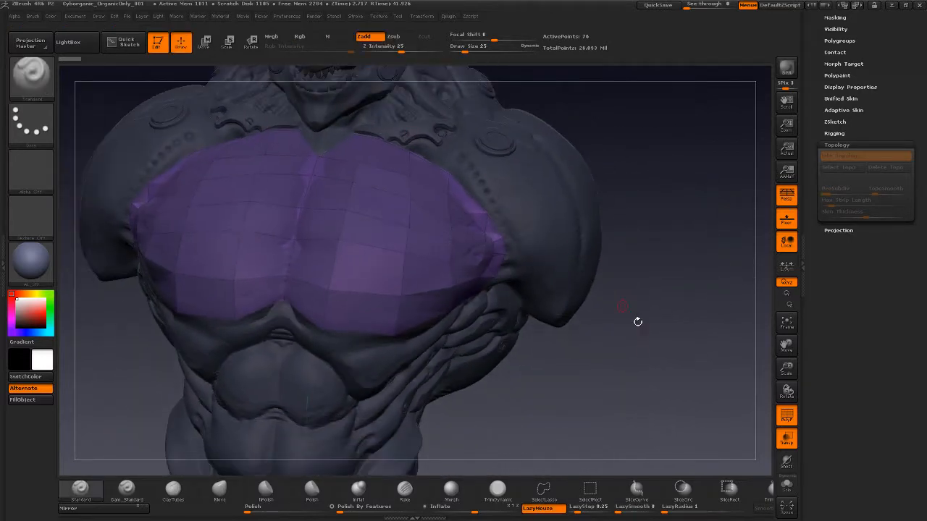
pyautogui.moveTo(636, 367); pyautogui.dragTo(759, 187)
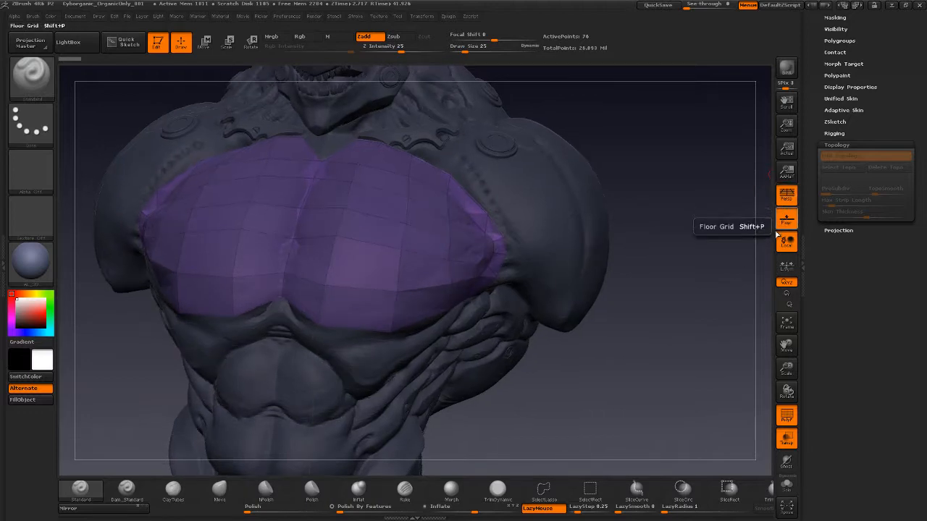
# Turn off the adaptive skin preview on the chest topology and return to the Topology settings.
pyautogui.moveTo(714, 274)
pyautogui.mouseDown()
pyautogui.moveTo(684, 281)
pyautogui.moveTo(719, 284)
pyautogui.mouseUp()
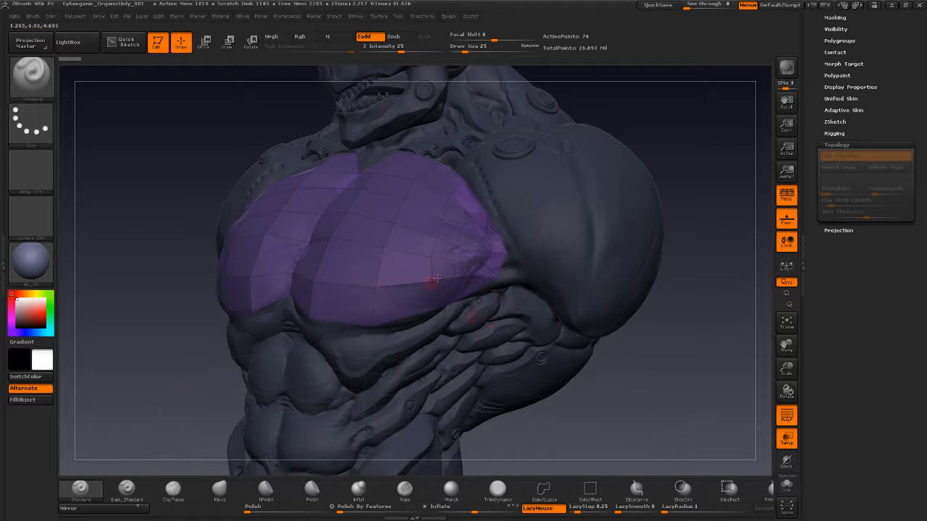
pyautogui.moveTo(716, 286); pyautogui.dragTo(744, 247)
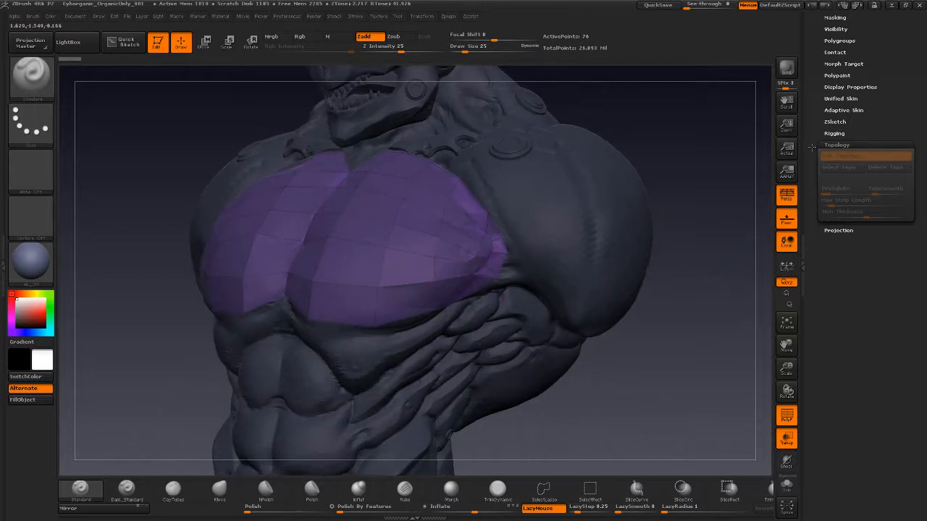
pyautogui.scroll(2, 819, 158)
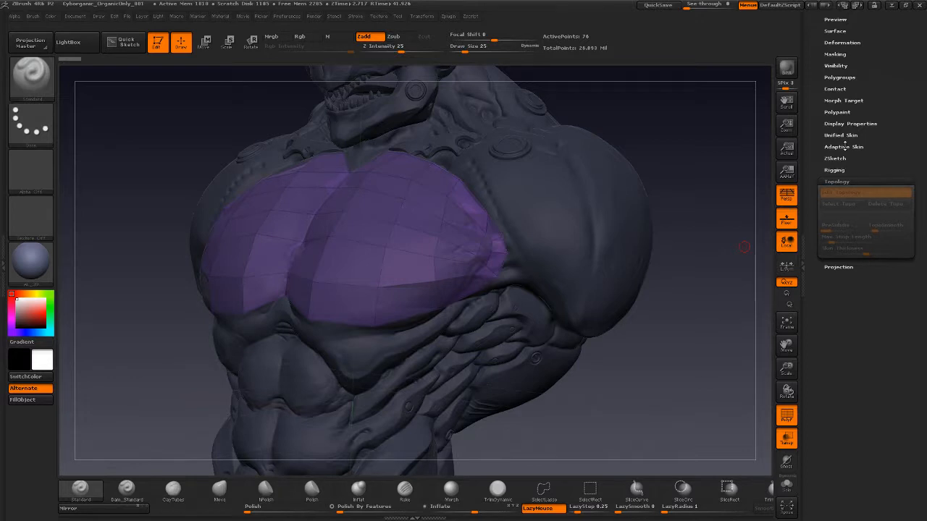
pyautogui.click(844, 147)
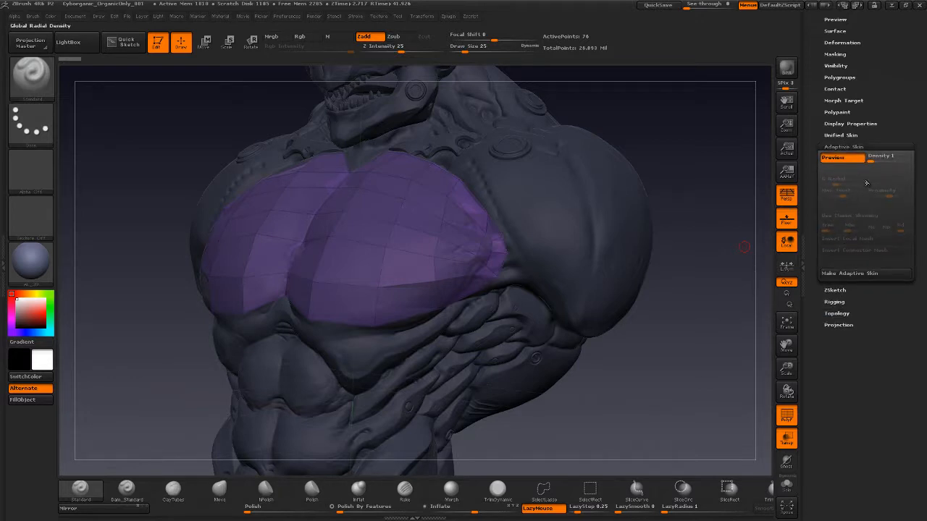
pyautogui.click(835, 158)
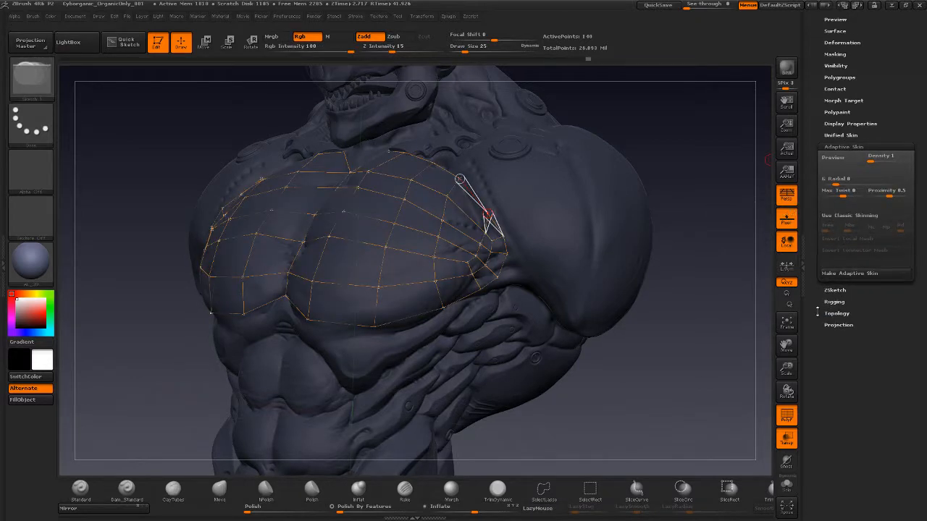
pyautogui.click(837, 312)
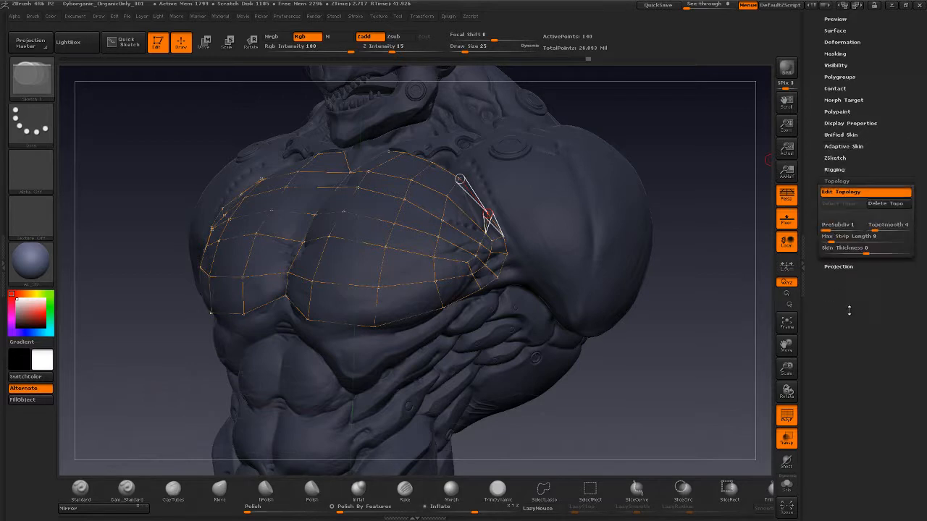
# Try a skin thickness of 0.0055 on the chest topology and preview the resulting shell from the side.
pyautogui.click(870, 250)
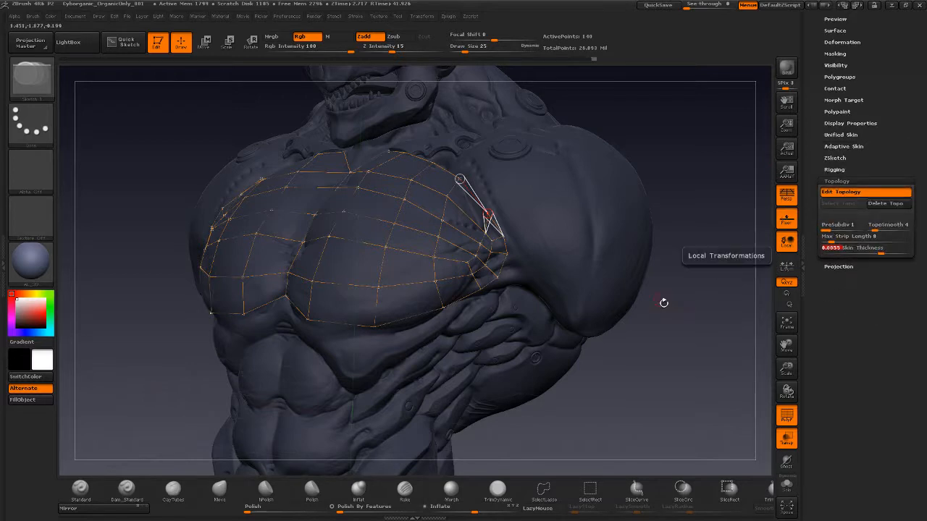
pyautogui.press('a')
pyautogui.moveTo(664, 366)
pyautogui.mouseDown()
pyautogui.moveTo(655, 382)
pyautogui.moveTo(661, 371)
pyautogui.mouseUp()
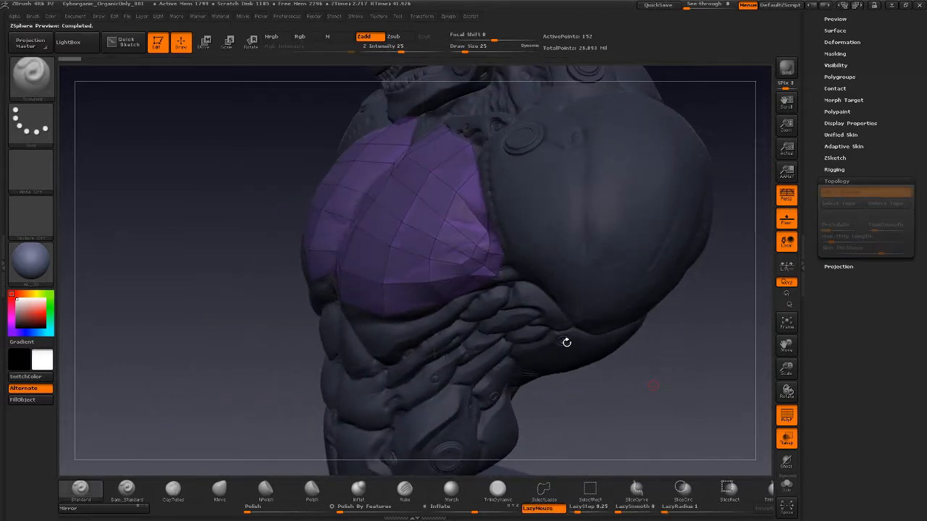
pyautogui.press('a')
# Try the maximum skin thickness of 1 and check the chest shell in the adaptive skin preview.
pyautogui.moveTo(888, 252); pyautogui.dragTo(908, 251)
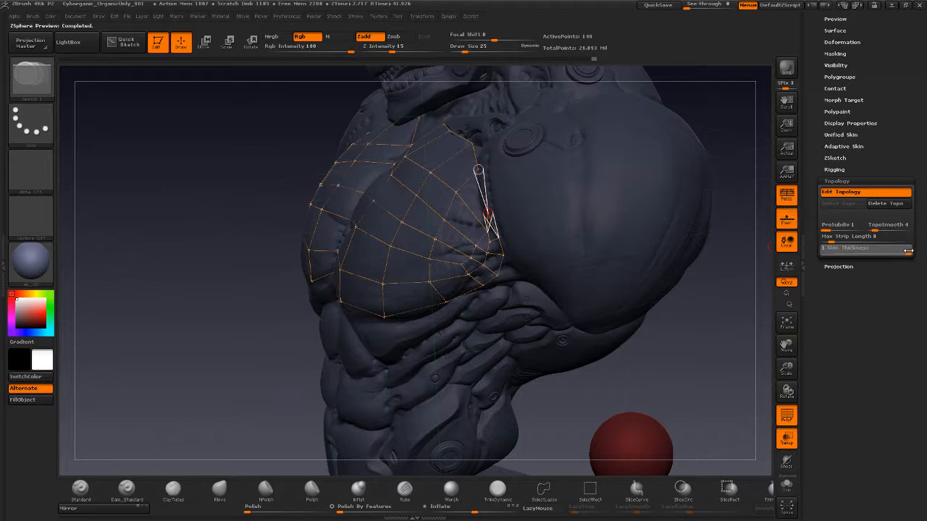
pyautogui.press('a')
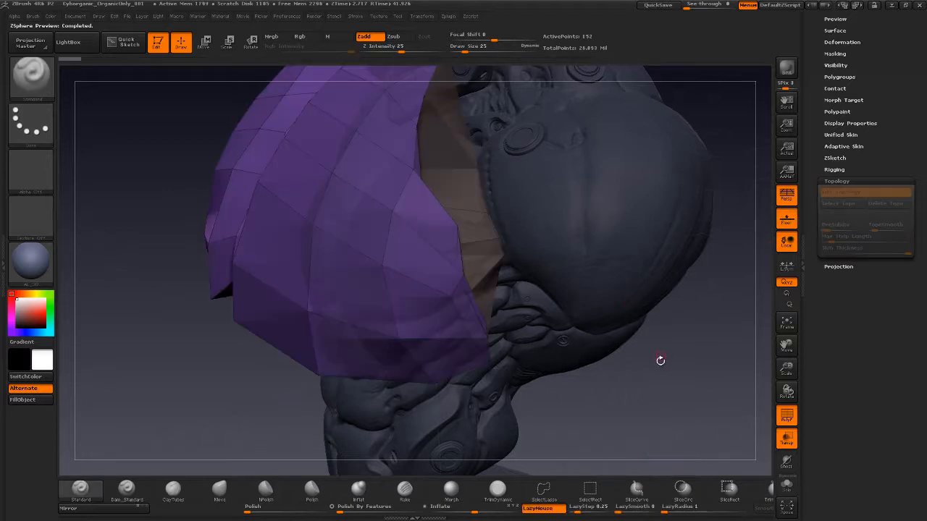
pyautogui.moveTo(667, 369); pyautogui.dragTo(598, 278)
pyautogui.press('a')
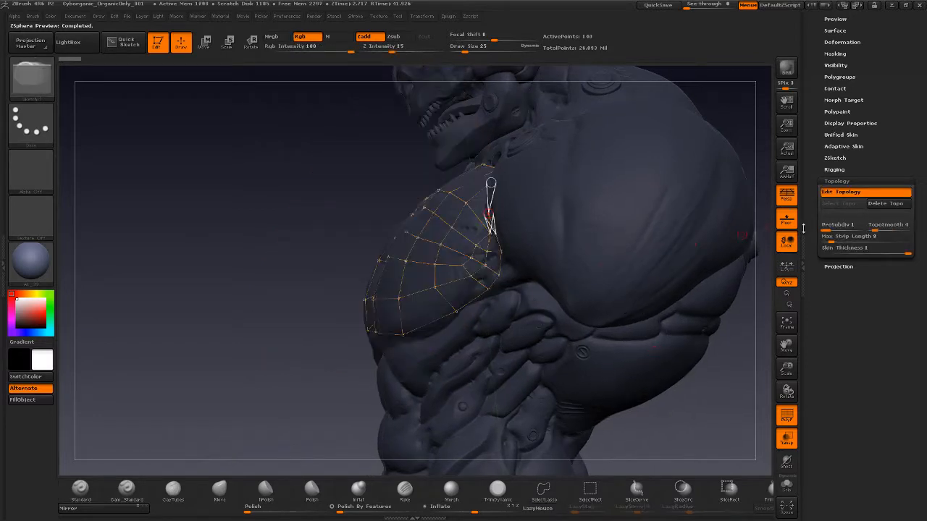
# Try a skin thickness of 0.25 for the chest topology and preview the shell.
pyautogui.click(873, 252)
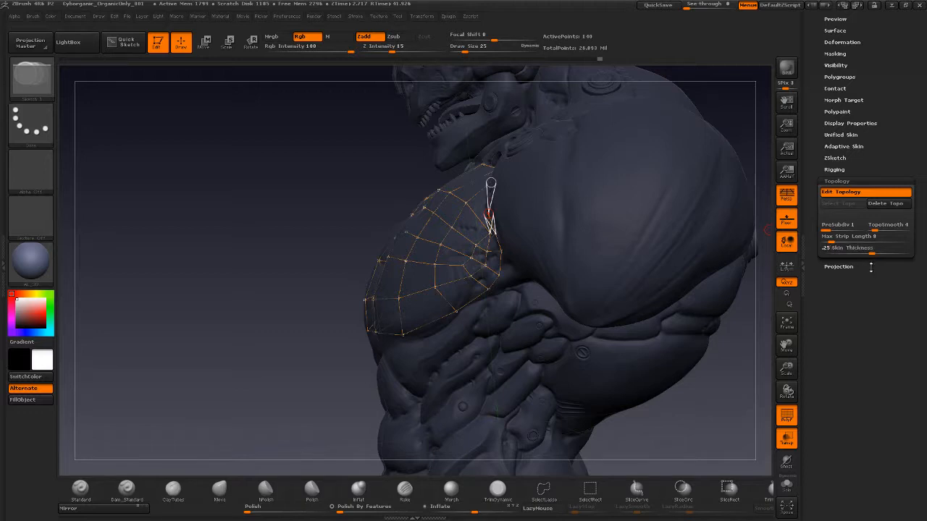
pyautogui.press('Return')
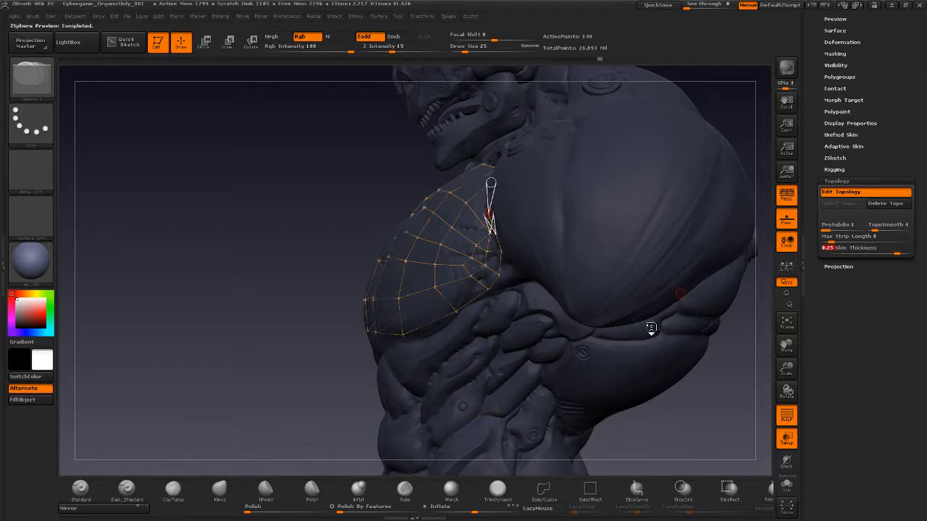
pyautogui.press('a')
pyautogui.moveTo(673, 402)
pyautogui.mouseDown()
pyautogui.moveTo(691, 399)
pyautogui.moveTo(695, 365)
pyautogui.mouseUp()
pyautogui.press('a')
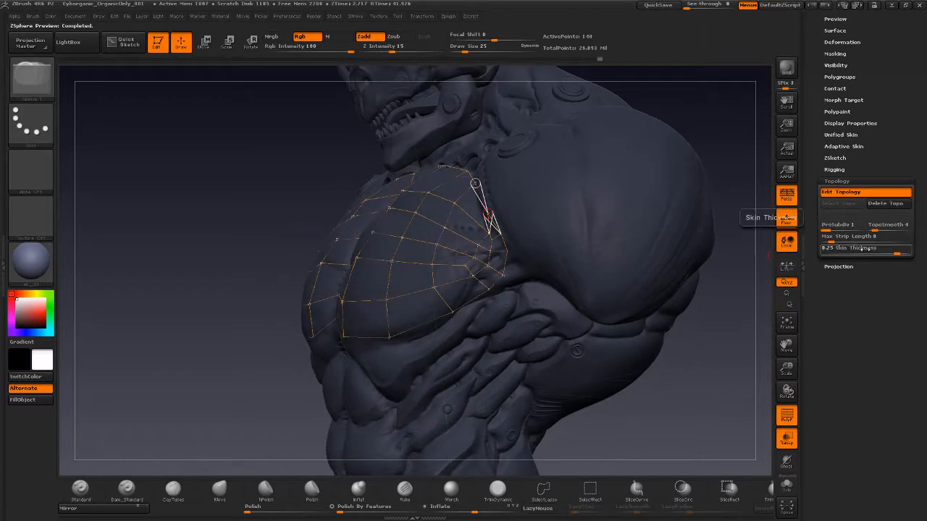
# Set the topology skin thickness to 0.05 and inspect the previewed chest plate from the front, side and below.
pyautogui.write('.')
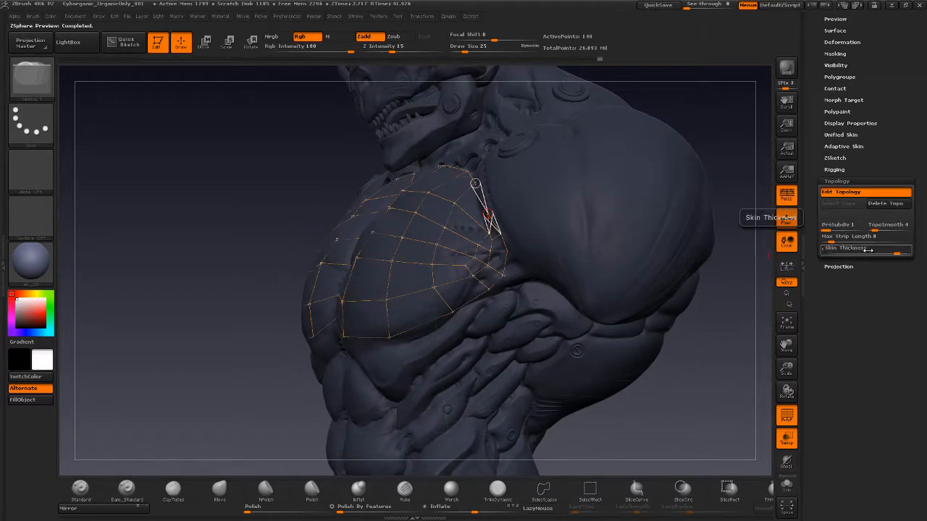
pyautogui.write('05')
pyautogui.press('Return')
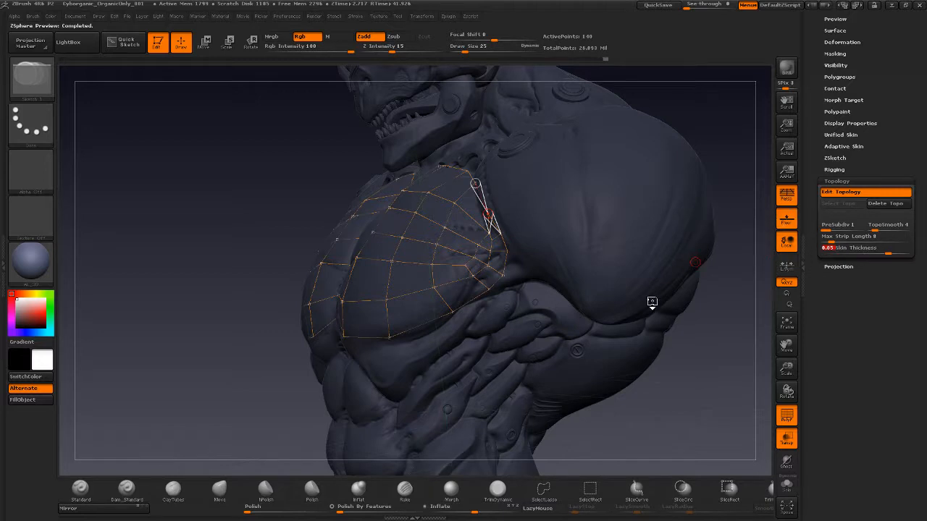
pyautogui.press('a')
pyautogui.moveTo(674, 422); pyautogui.dragTo(700, 395)
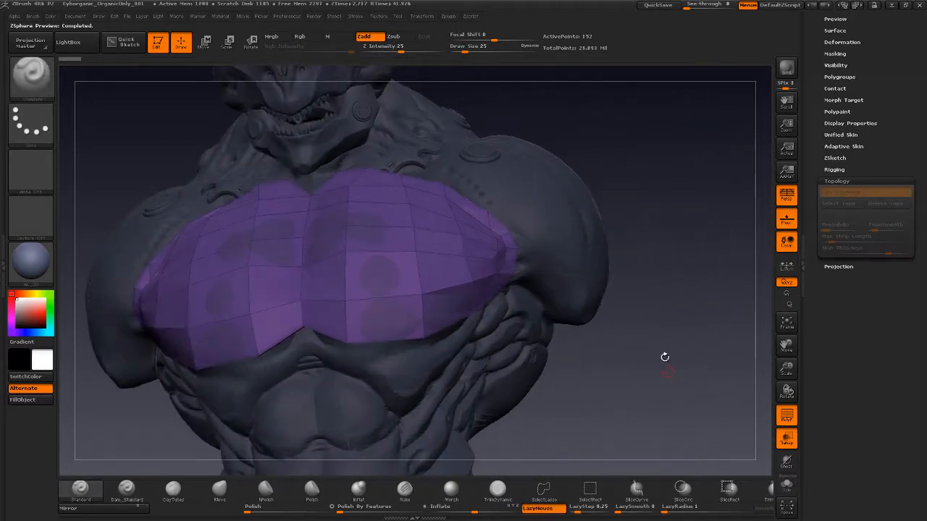
pyautogui.moveTo(664, 356)
pyautogui.mouseDown()
pyautogui.moveTo(649, 398)
pyautogui.moveTo(648, 369)
pyautogui.moveTo(649, 378)
pyautogui.moveTo(665, 356)
pyautogui.mouseUp()
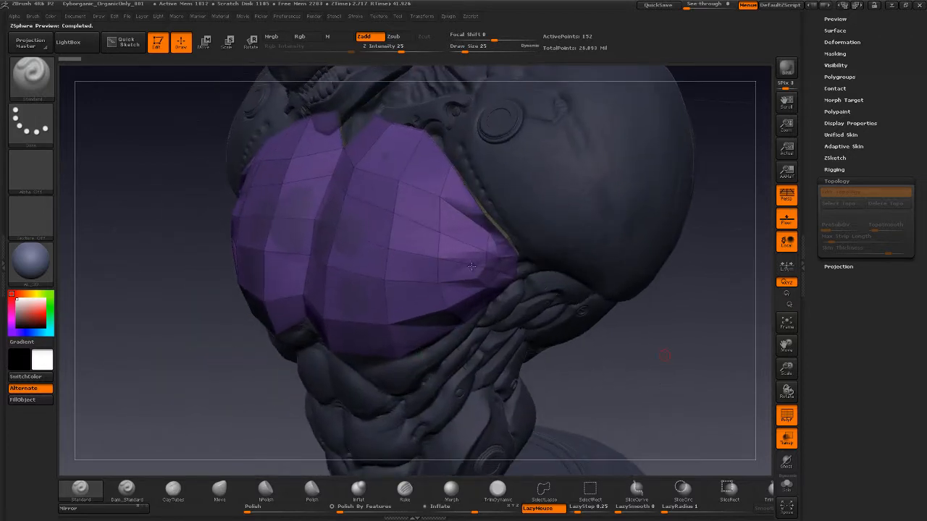
pyautogui.keyDown('alt'); pyautogui.moveTo(472, 267); pyautogui.dragTo(466, 295, button='right'); pyautogui.keyUp('alt')
pyautogui.moveTo(635, 367); pyautogui.dragTo(620, 362)
pyautogui.moveTo(620, 361); pyautogui.dragTo(660, 335, button='right')
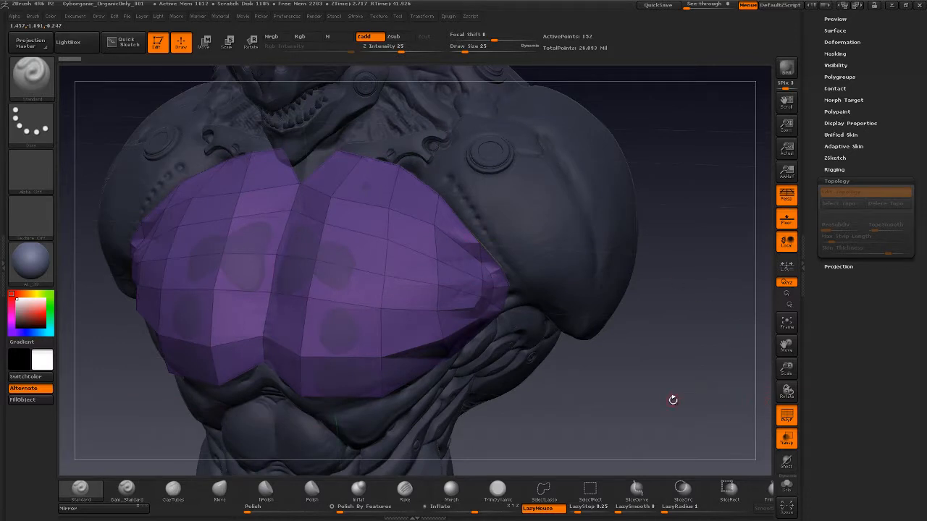
pyautogui.moveTo(667, 390); pyautogui.dragTo(736, 296, button='right')
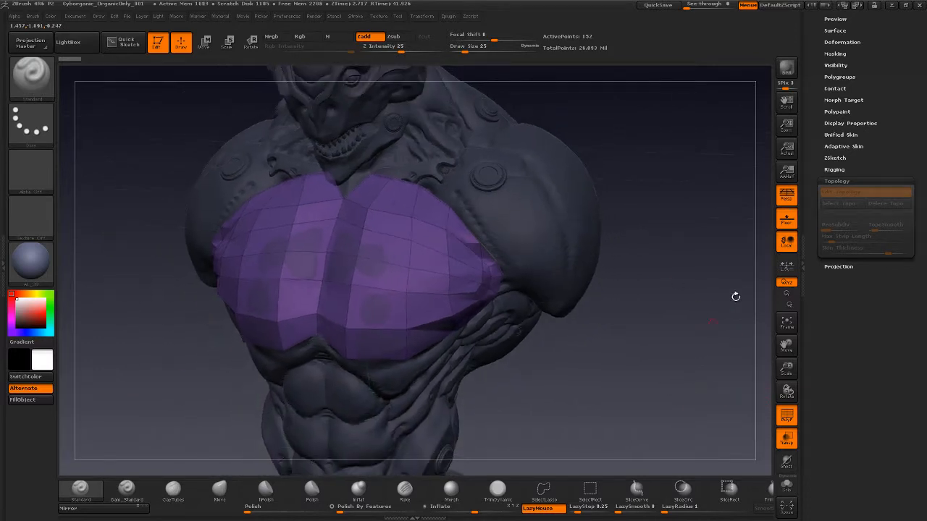
# Raise the adaptive skin density to 3 and hide the polyframe to judge the smoothed chest plate.
pyautogui.click(848, 145)
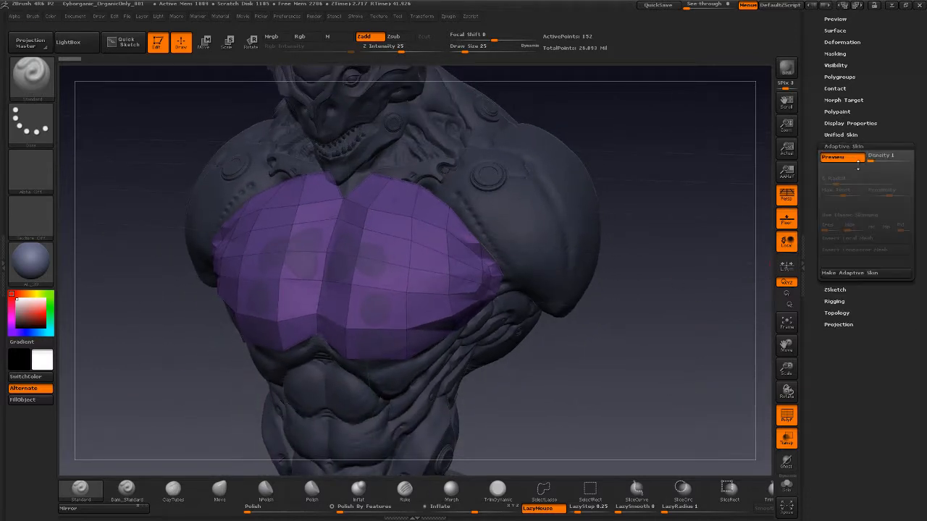
pyautogui.moveTo(873, 156); pyautogui.dragTo(876, 156)
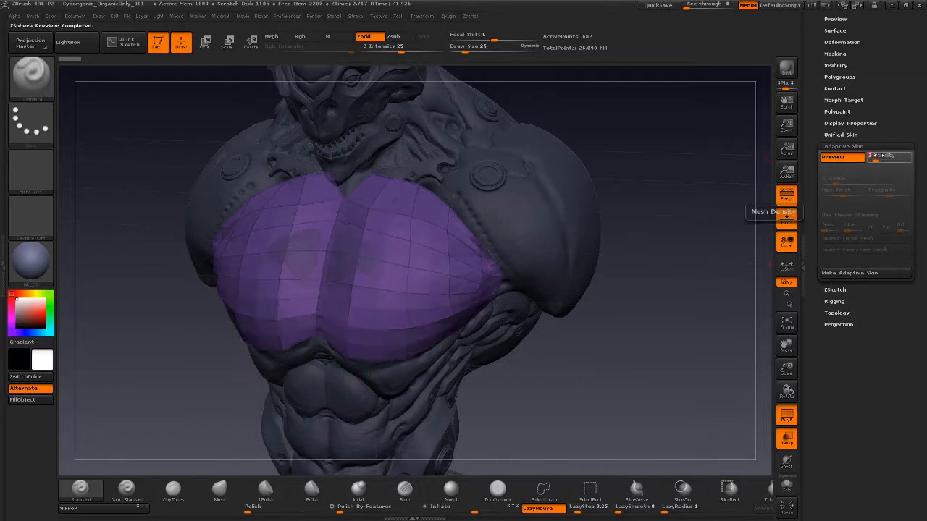
pyautogui.moveTo(642, 350)
pyautogui.mouseDown()
pyautogui.moveTo(646, 337)
pyautogui.moveTo(663, 348)
pyautogui.mouseUp()
pyautogui.click(788, 419)
pyautogui.moveTo(876, 156); pyautogui.dragTo(880, 156)
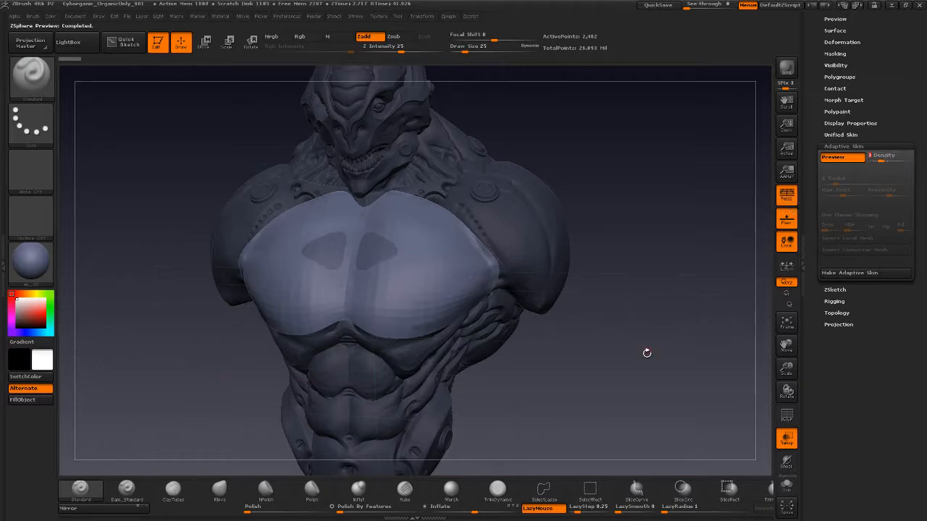
pyautogui.moveTo(646, 352); pyautogui.dragTo(553, 368)
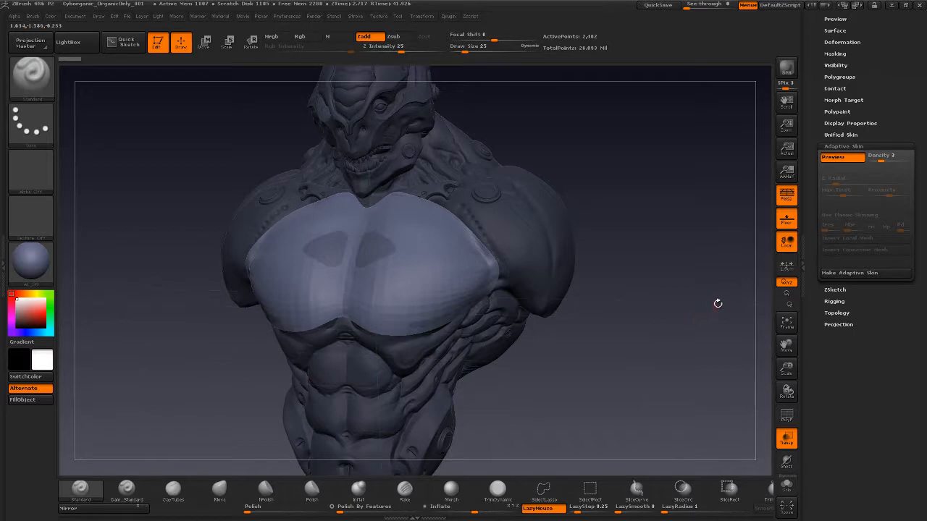
# Make an adaptive skin from the chest topology and switch to the Skin_ZSphere2 tool.
pyautogui.click(854, 275)
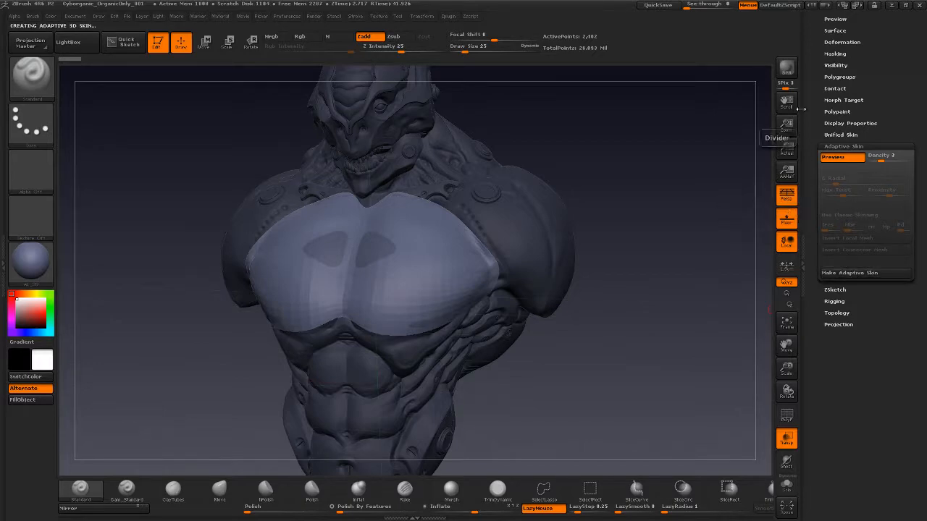
pyautogui.moveTo(816, 95); pyautogui.dragTo(820, 172)
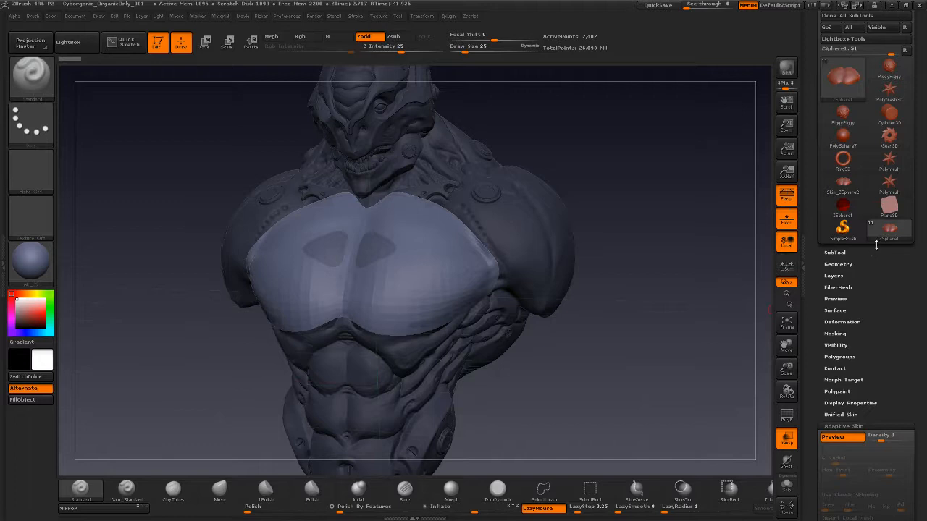
pyautogui.moveTo(885, 239)
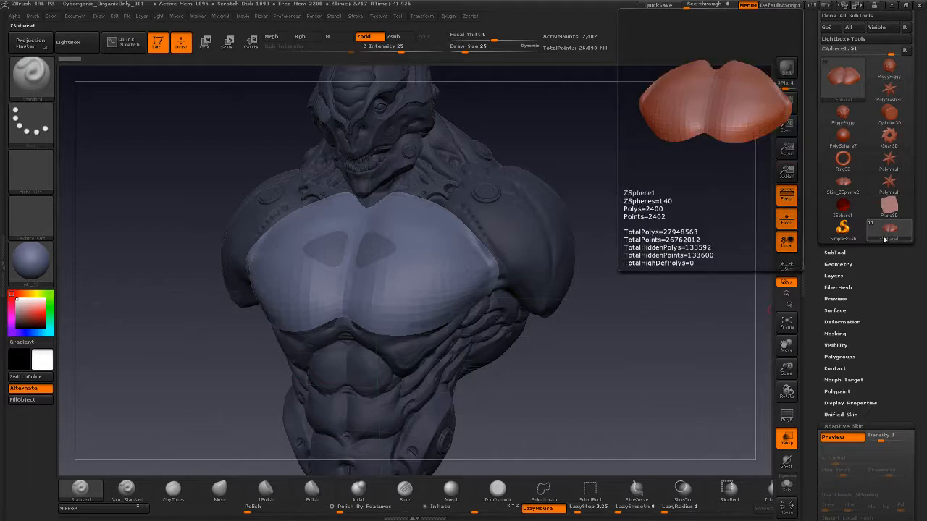
pyautogui.moveTo(856, 194)
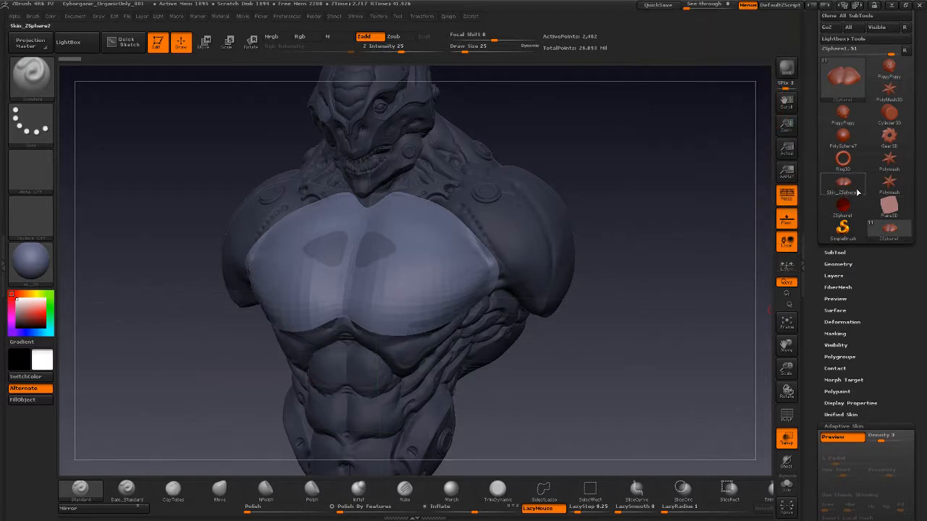
pyautogui.click(845, 186)
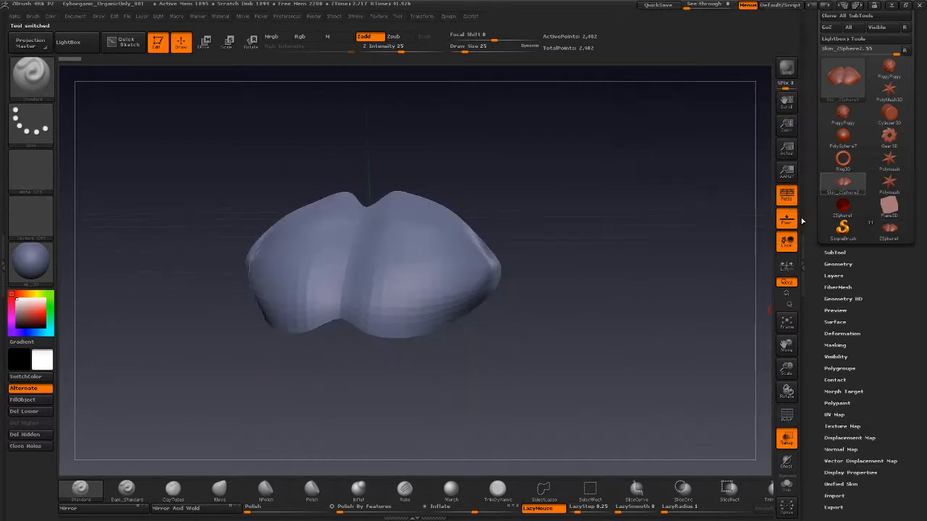
# Show the polyframe and inspect the separate chest mesh's thickness and edge flow from inside and outside.
pyautogui.moveTo(595, 355); pyautogui.dragTo(646, 325)
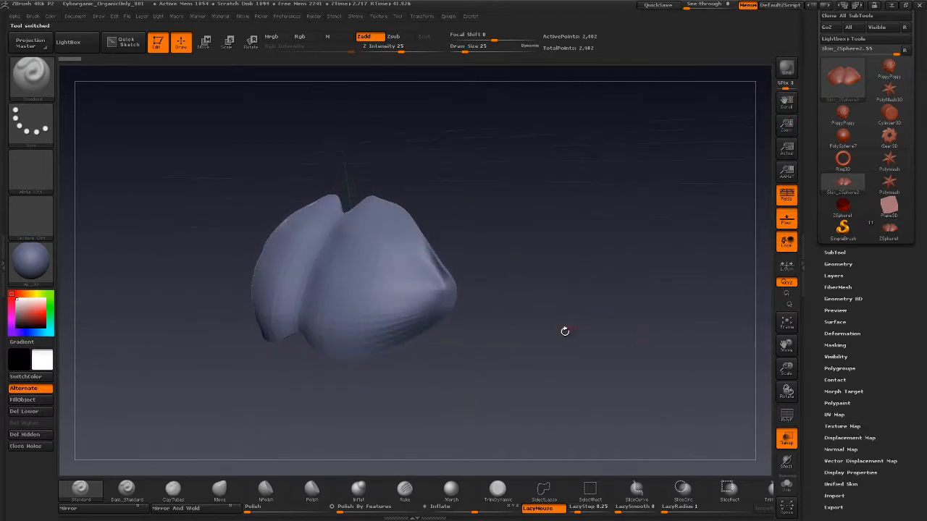
pyautogui.moveTo(564, 331)
pyautogui.mouseDown()
pyautogui.moveTo(783, 393)
pyautogui.moveTo(598, 316)
pyautogui.moveTo(634, 342)
pyautogui.moveTo(573, 343)
pyautogui.moveTo(651, 346)
pyautogui.moveTo(569, 330)
pyautogui.mouseUp()
pyautogui.click(788, 420)
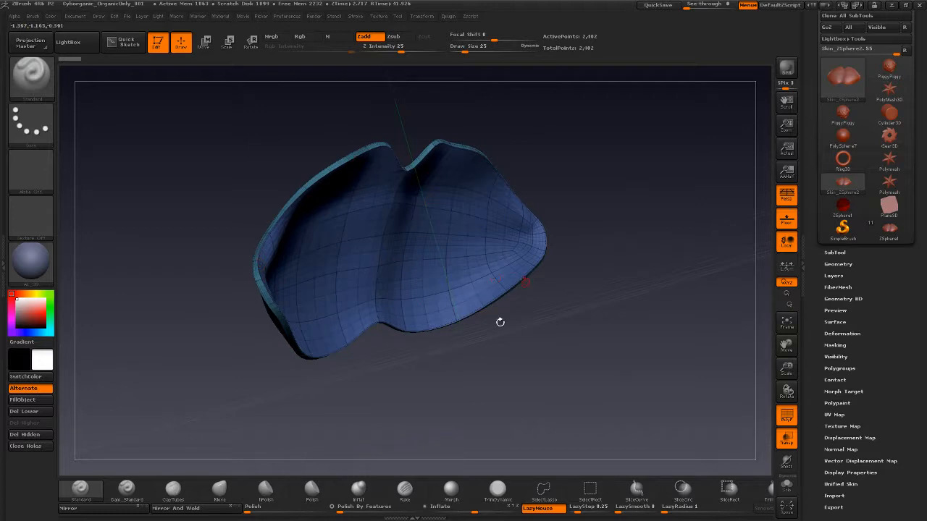
pyautogui.moveTo(500, 323)
pyautogui.mouseDown()
pyautogui.moveTo(564, 385)
pyautogui.moveTo(662, 384)
pyautogui.mouseUp()
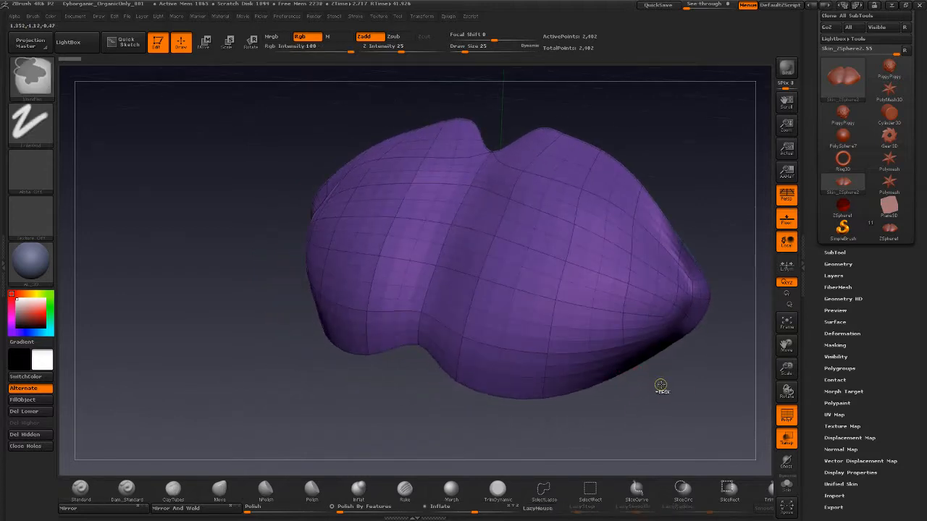
# Subdivide the chest mesh twice and hide the polyframe to view its smooth surface.
pyautogui.hotkey('ctrl', 'd')
pyautogui.hotkey('ctrl', 'd')
pyautogui.click(787, 415)
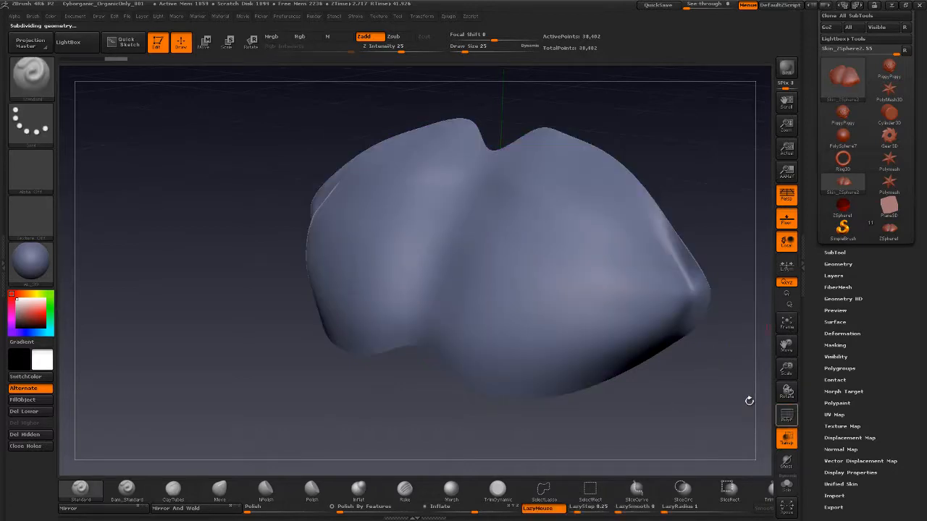
pyautogui.moveTo(750, 400)
pyautogui.mouseDown()
pyautogui.moveTo(705, 366)
pyautogui.moveTo(624, 363)
pyautogui.moveTo(656, 365)
pyautogui.moveTo(606, 341)
pyautogui.moveTo(651, 369)
pyautogui.moveTo(613, 394)
pyautogui.moveTo(774, 286)
pyautogui.mouseUp()
# Apply the Polish By Features deformation to the chest mesh and check its edges and surface.
pyautogui.moveTo(818, 328); pyautogui.dragTo(858, 120)
pyautogui.click(848, 295)
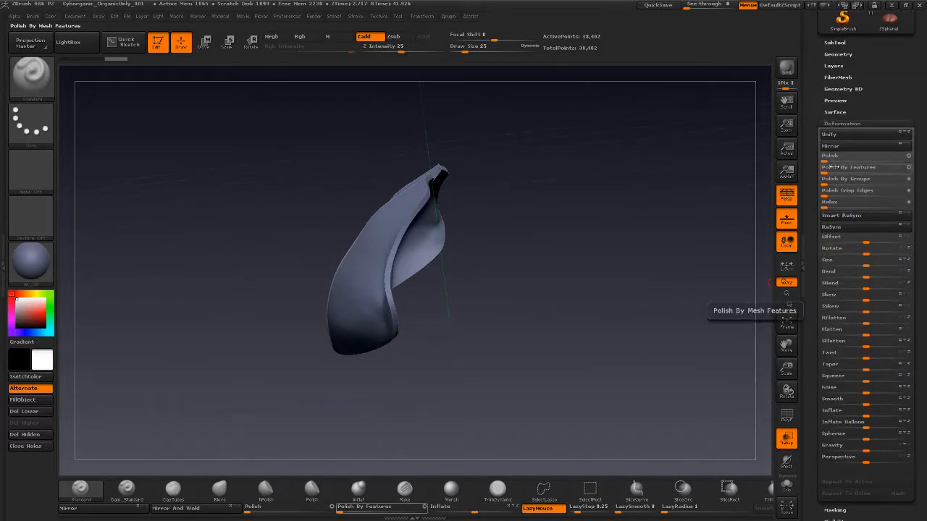
pyautogui.moveTo(831, 168); pyautogui.dragTo(853, 168)
pyautogui.moveTo(609, 303); pyautogui.dragTo(688, 310)
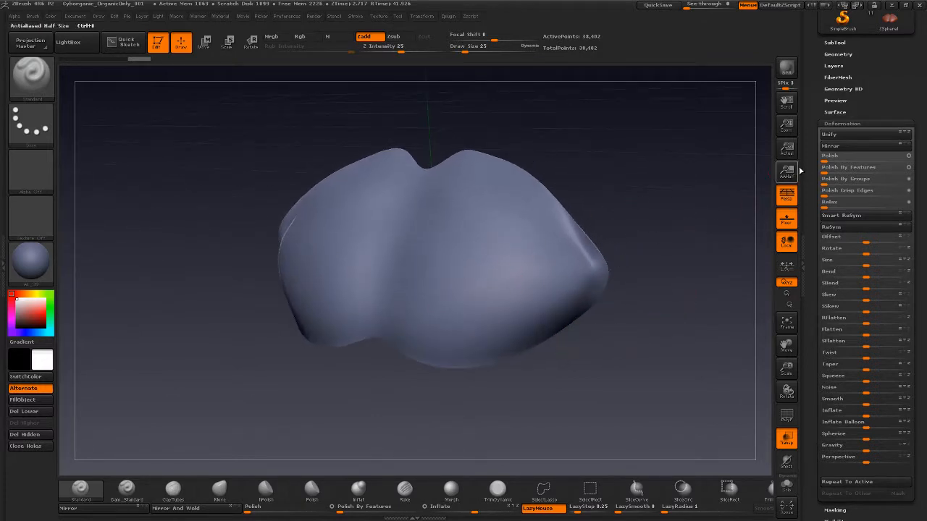
# Check the polished chest plate's edges from the side and front, and switch back to the full cyborg bust tool.
pyautogui.moveTo(601, 318); pyautogui.dragTo(398, 350)
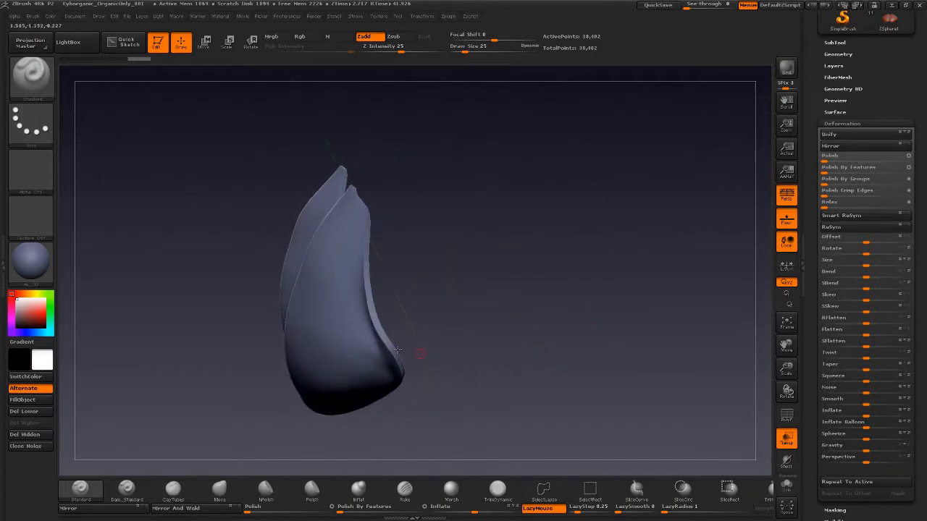
pyautogui.moveTo(398, 275); pyautogui.dragTo(485, 301)
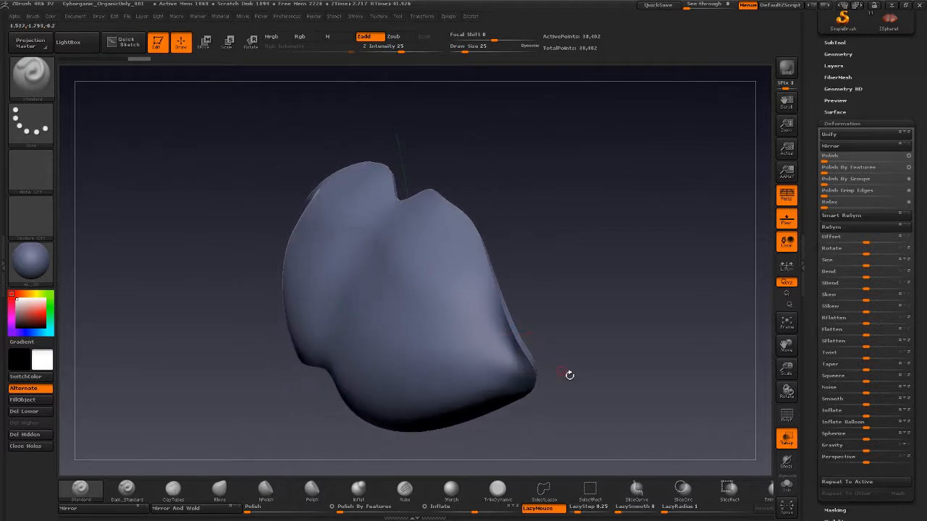
pyautogui.moveTo(569, 375); pyautogui.dragTo(666, 318)
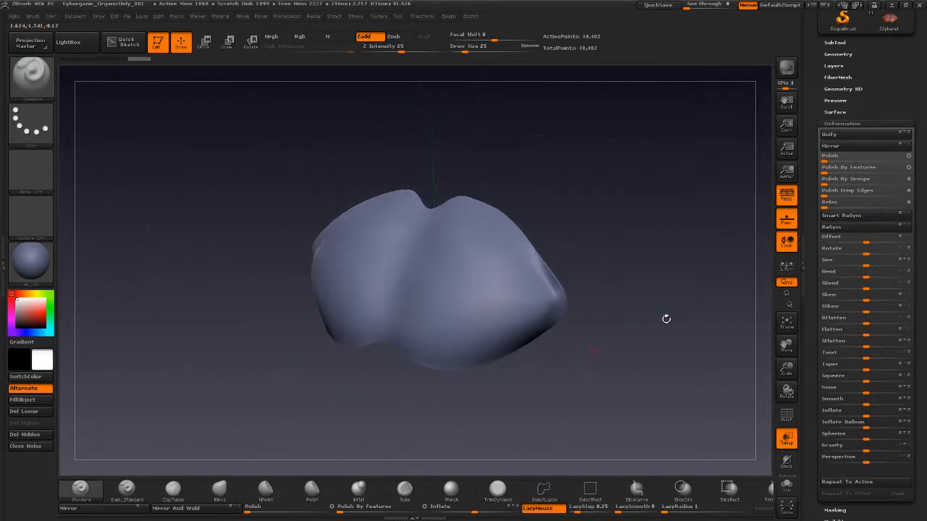
pyautogui.moveTo(817, 87); pyautogui.dragTo(863, 183)
pyautogui.click(889, 132)
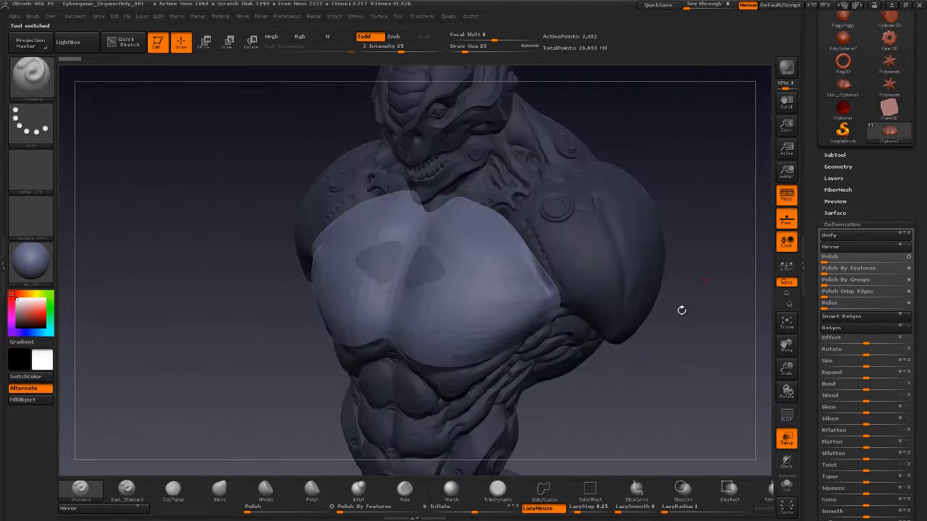
# Lower the chest piece on the bust by two subdivision levels.
pyautogui.moveTo(710, 328)
pyautogui.mouseDown()
pyautogui.moveTo(695, 345)
pyautogui.moveTo(679, 347)
pyautogui.mouseUp()
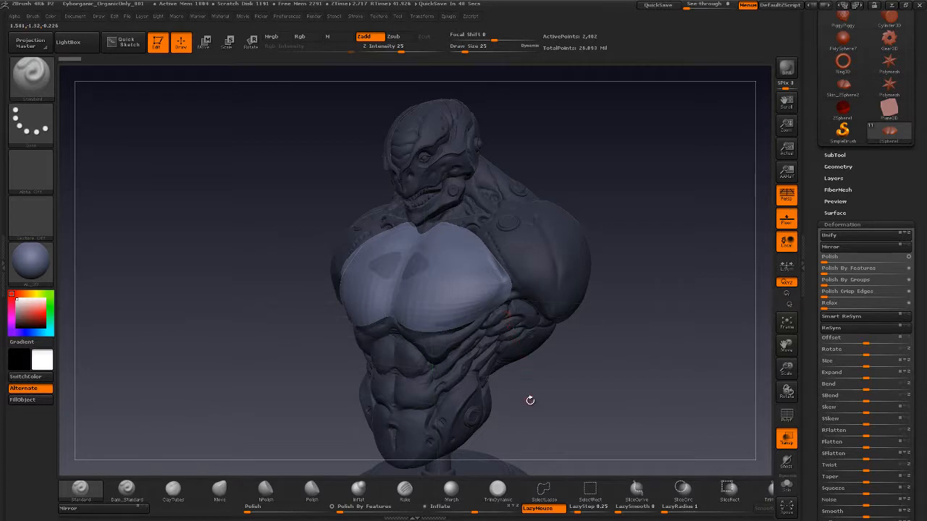
pyautogui.moveTo(531, 401); pyautogui.dragTo(495, 207)
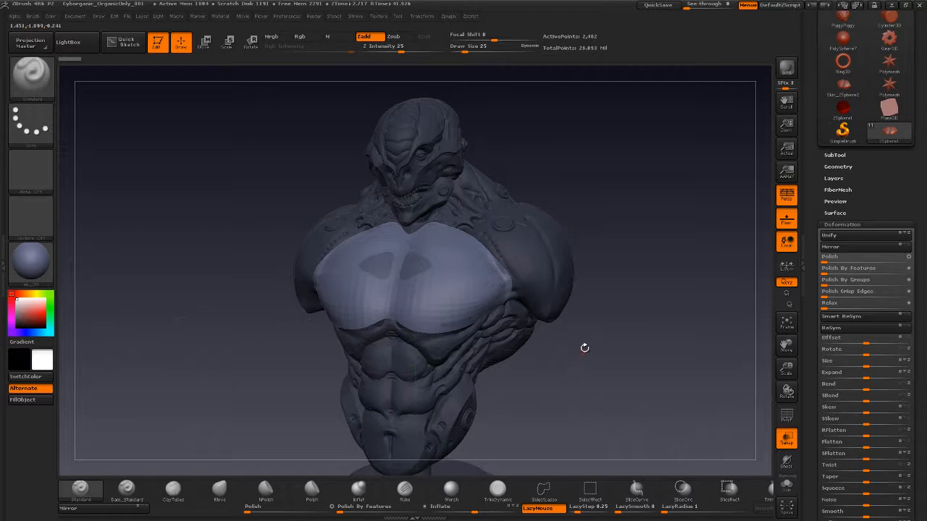
pyautogui.moveTo(585, 397); pyautogui.dragTo(528, 362)
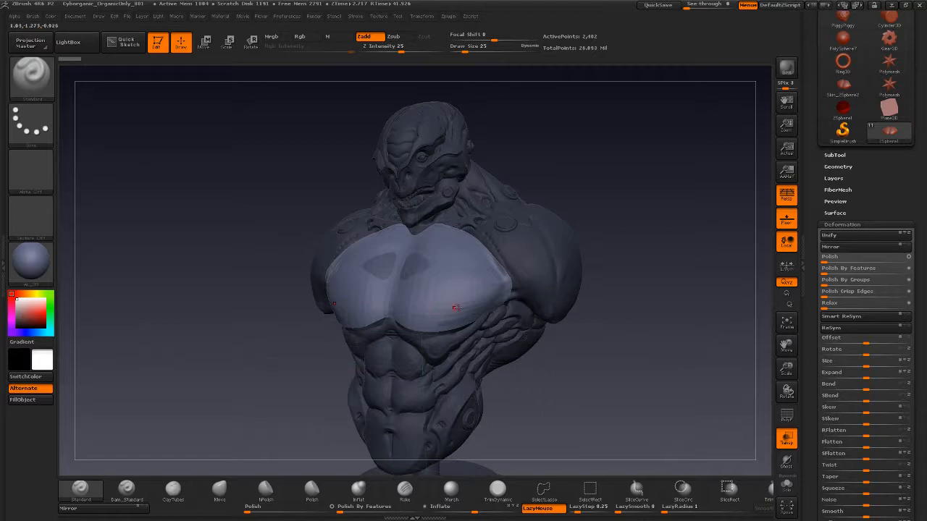
pyautogui.press('shift')
pyautogui.hotkey('shift', 'd')
pyautogui.hotkey('shift', 'd')
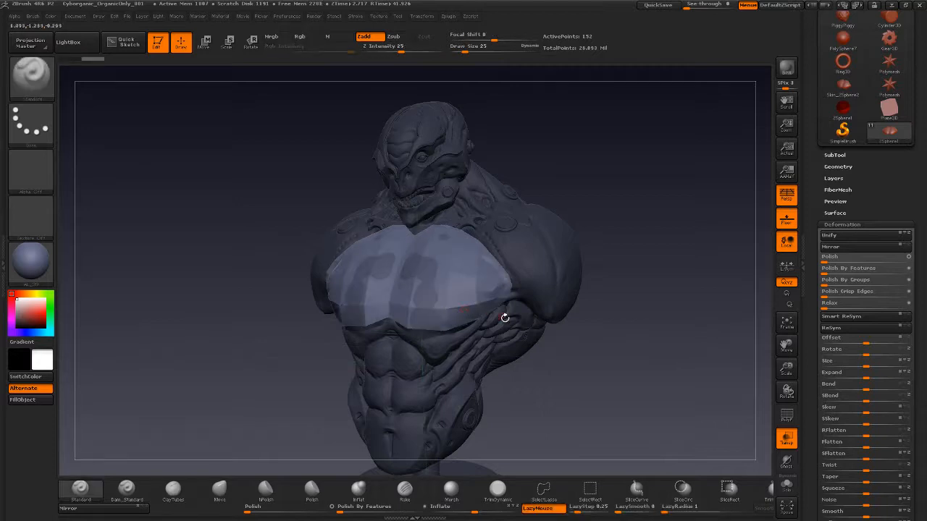
pyautogui.moveTo(549, 375)
pyautogui.mouseDown()
pyautogui.moveTo(583, 403)
pyautogui.moveTo(554, 442)
pyautogui.mouseUp()
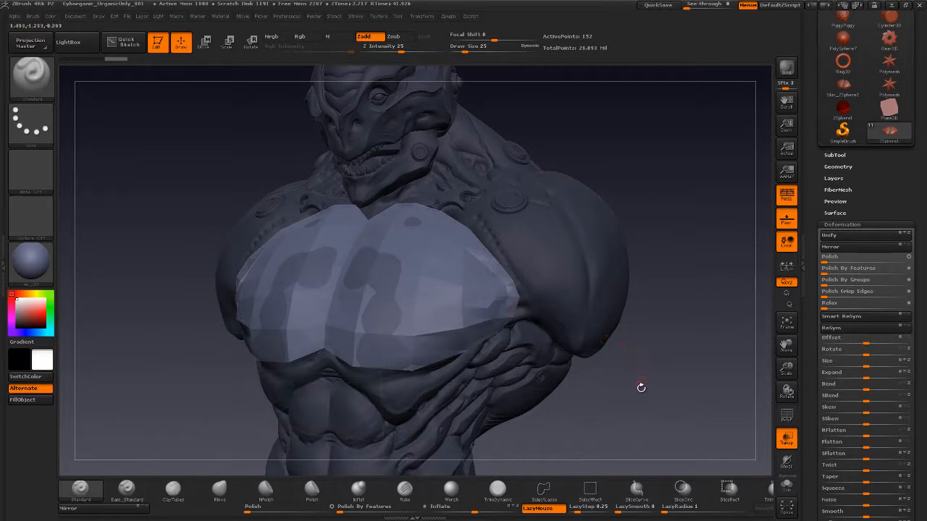
pyautogui.moveTo(642, 384)
pyautogui.mouseDown()
pyautogui.moveTo(652, 367)
pyautogui.moveTo(623, 375)
pyautogui.moveTo(637, 371)
pyautogui.moveTo(554, 335)
pyautogui.mouseUp()
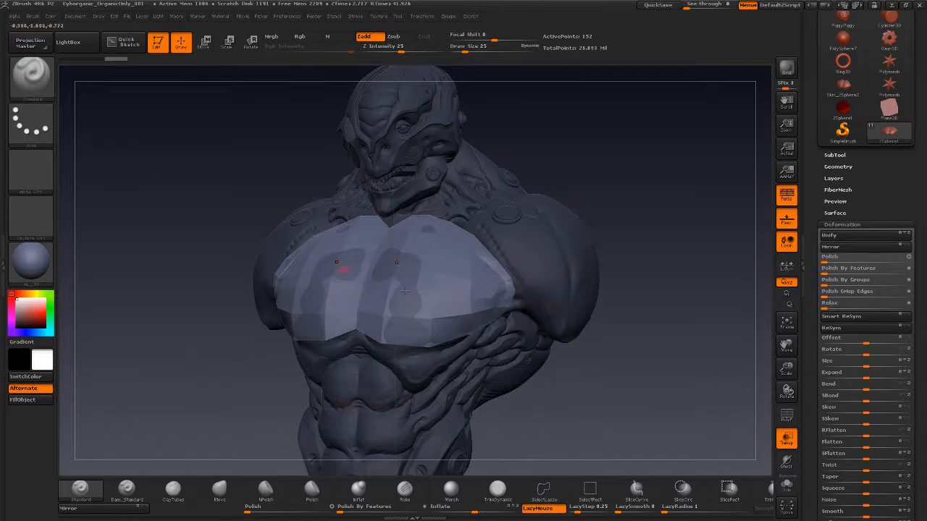
pyautogui.moveTo(651, 400)
pyautogui.mouseDown()
pyautogui.moveTo(640, 394)
pyautogui.moveTo(631, 333)
pyautogui.moveTo(670, 375)
pyautogui.moveTo(661, 364)
pyautogui.mouseUp()
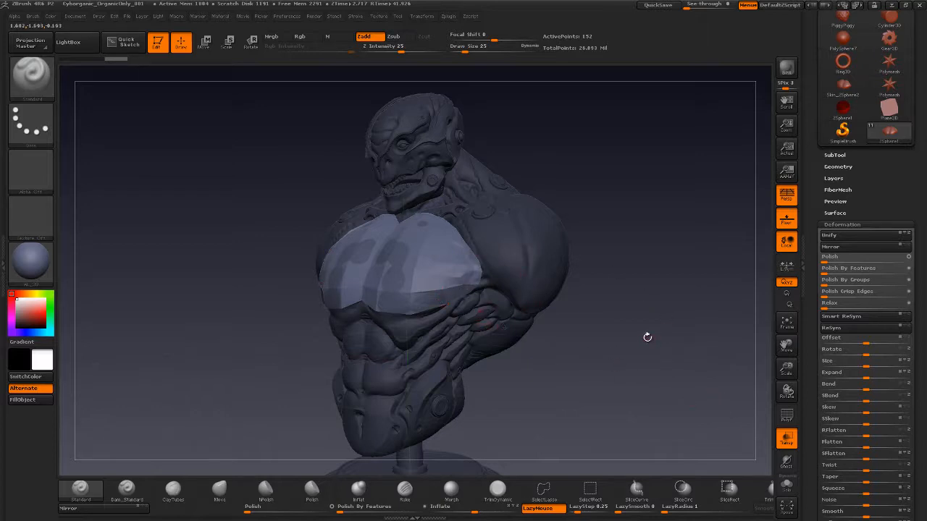
pyautogui.moveTo(651, 344)
pyautogui.mouseDown()
pyautogui.moveTo(649, 355)
pyautogui.moveTo(638, 352)
pyautogui.moveTo(655, 332)
pyautogui.mouseUp()
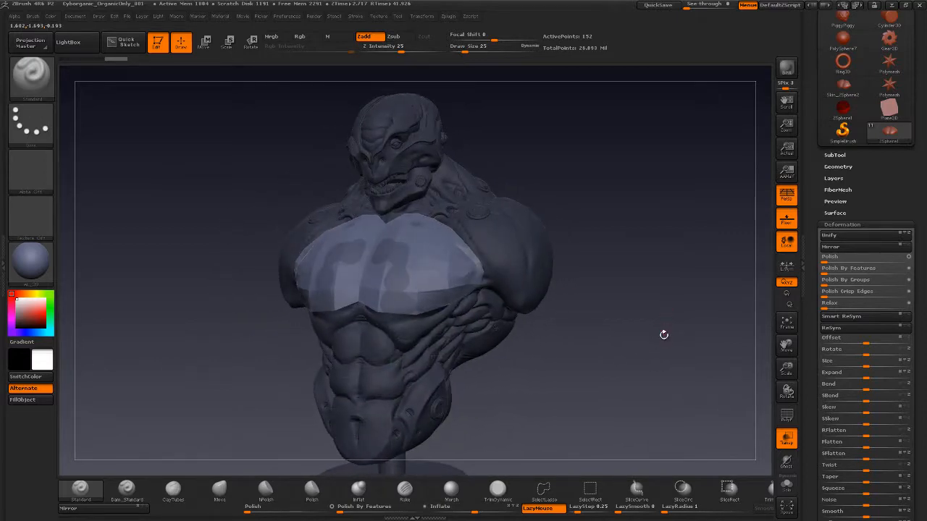
pyautogui.moveTo(652, 373); pyautogui.dragTo(656, 381)
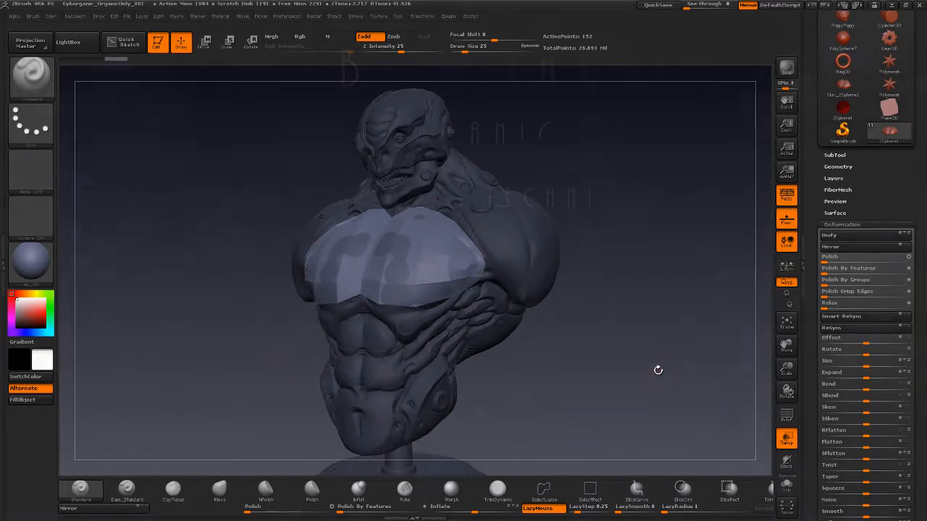